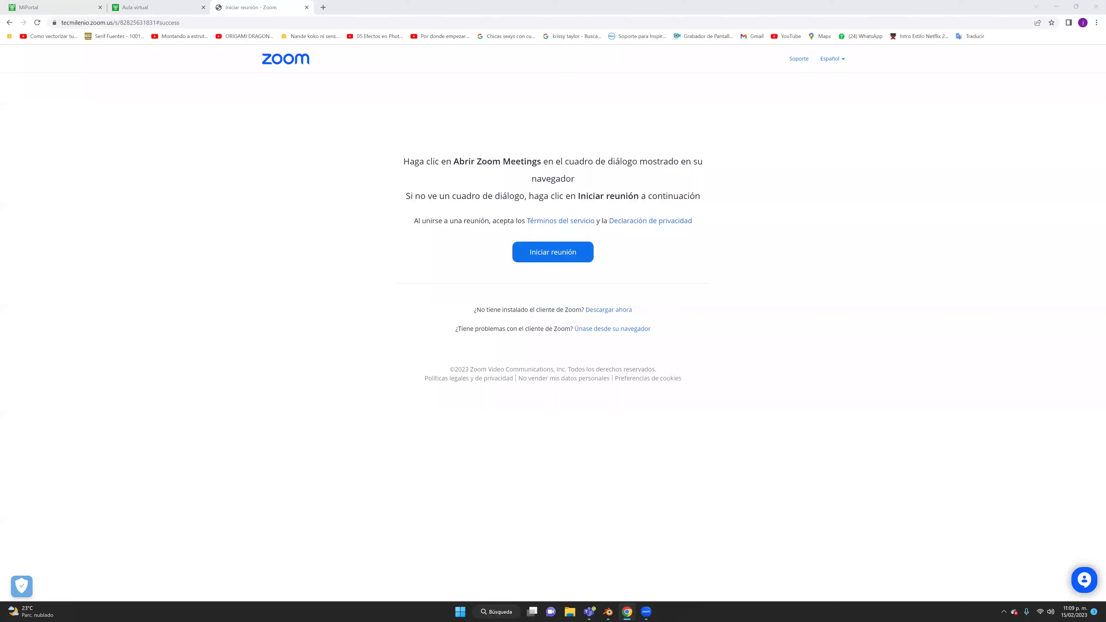
# Step: Switch from the Zoom launch page in Chrome to the Blender file of character models
pyautogui.click(608, 612)
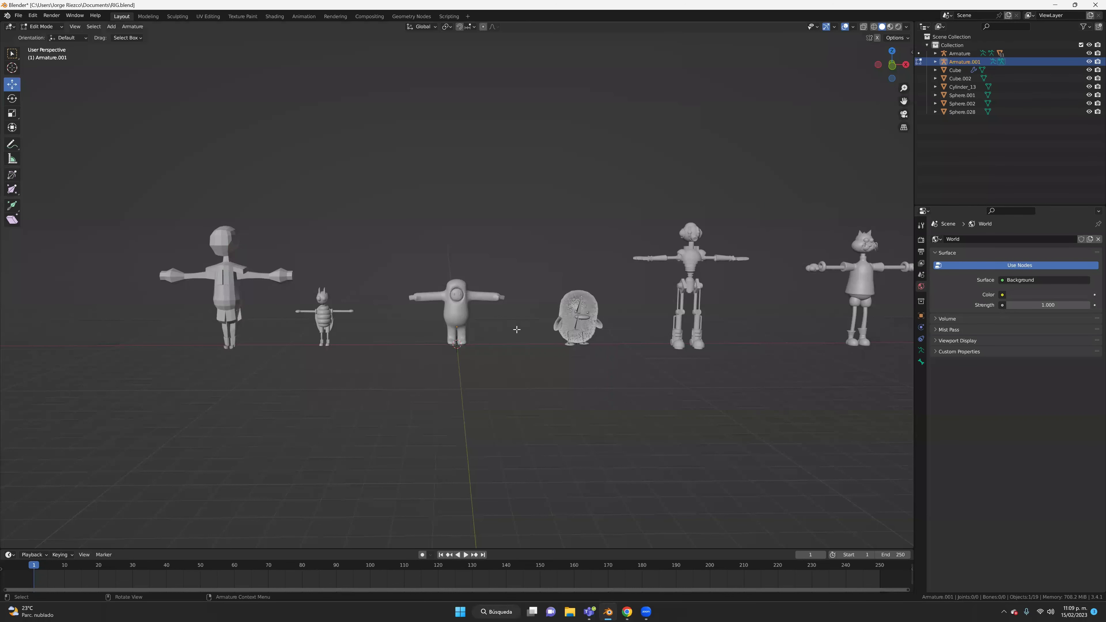
pyautogui.scroll(1, 516, 330)
pyautogui.scroll(2, 514, 329)
pyautogui.scroll(-3, 511, 330)
pyautogui.scroll(3, 582, 369)
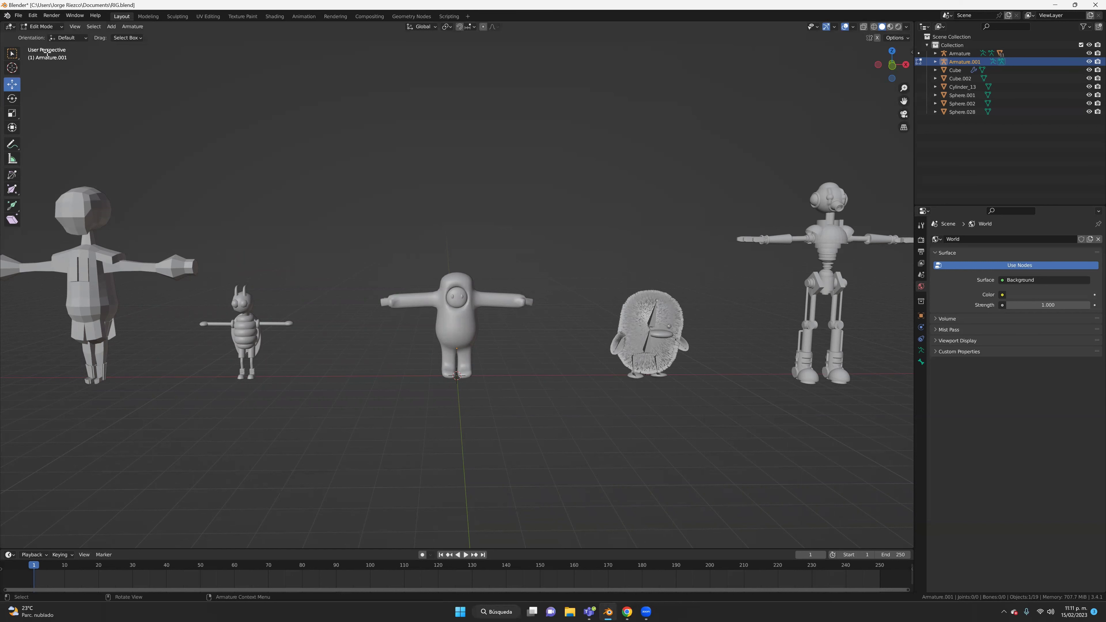
# Step: Return to Object Mode, put the furry character's armature in Pose Mode, and select its left-arm bone
pyautogui.click(46, 28)
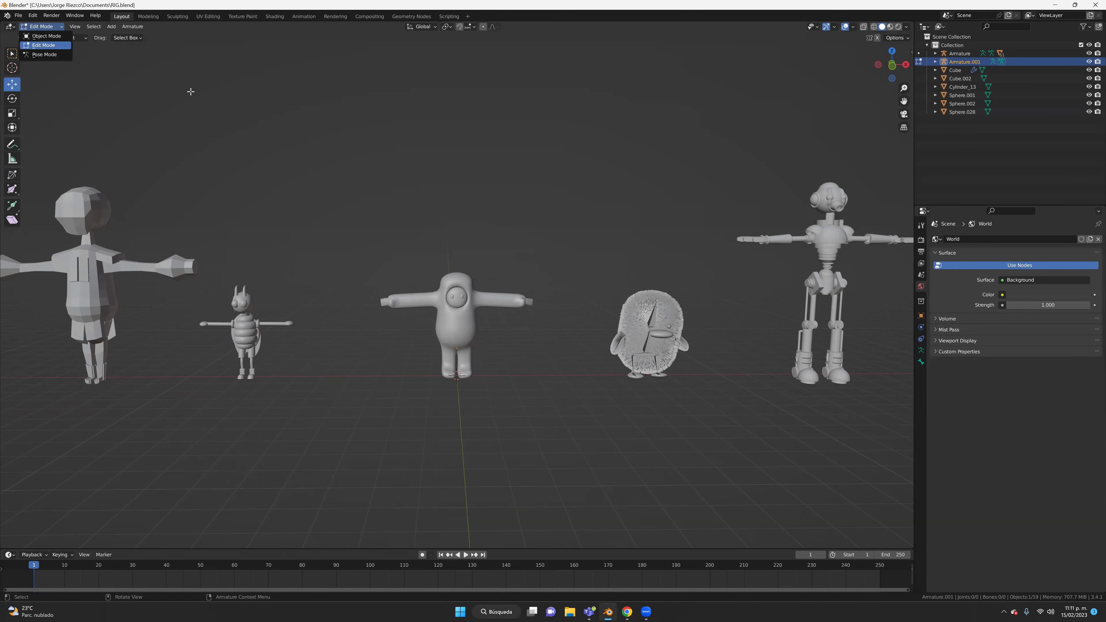
pyautogui.click(43, 45)
pyautogui.click(40, 29)
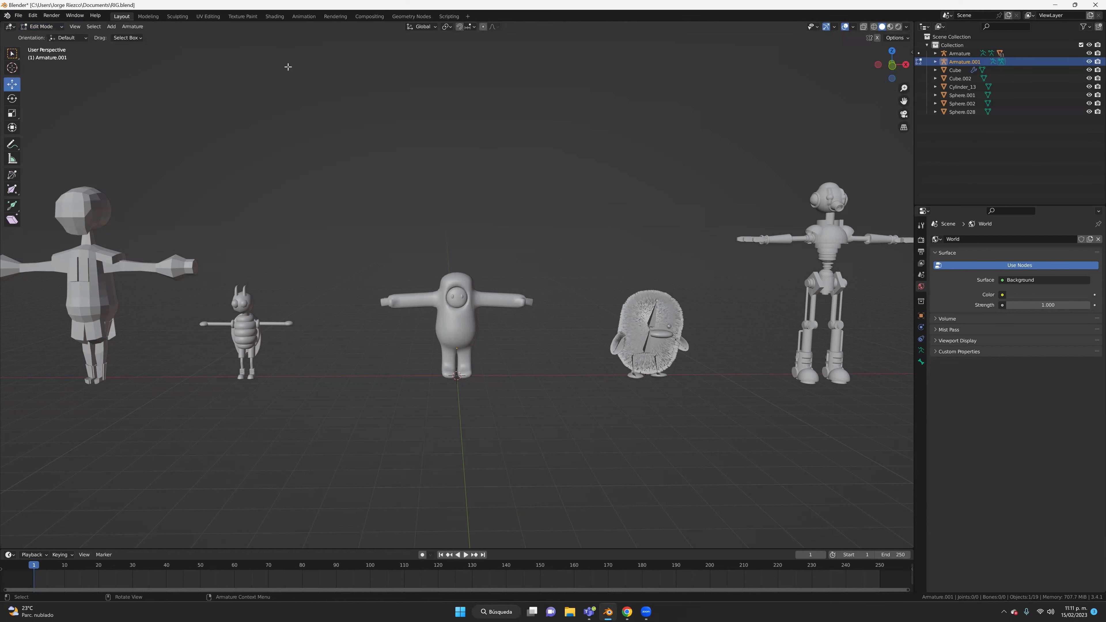
pyautogui.click(39, 27)
pyautogui.click(42, 35)
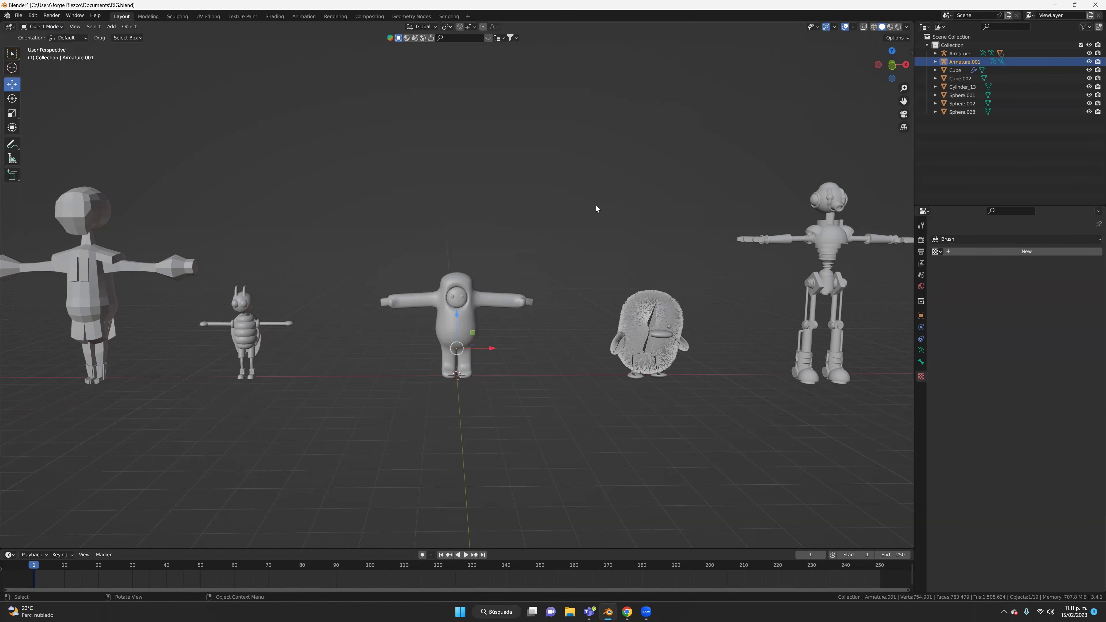
pyautogui.click(655, 320)
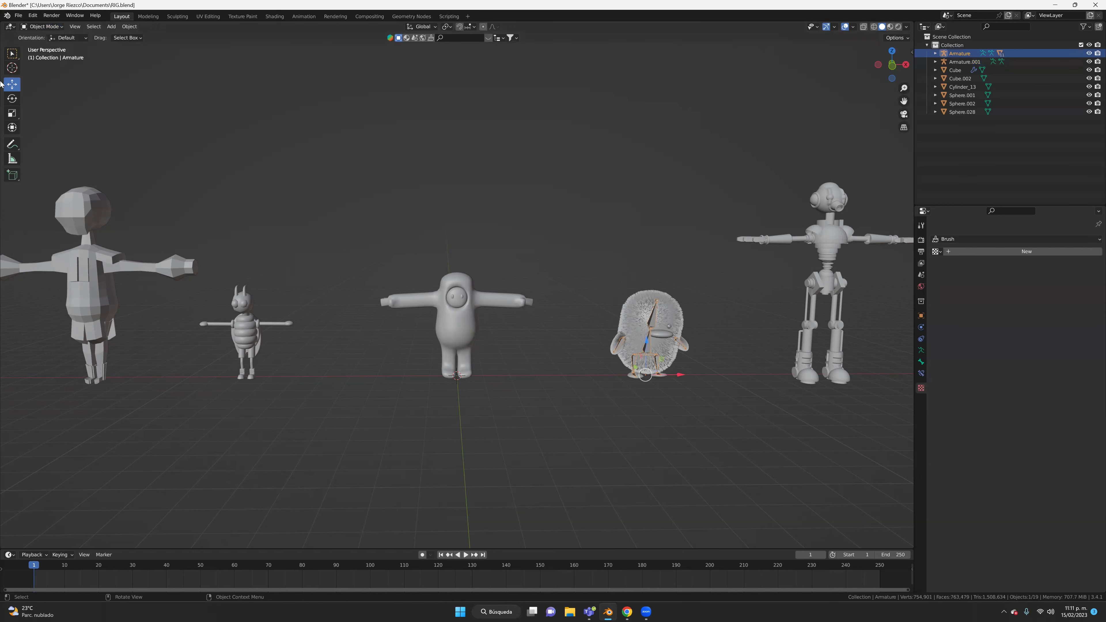
pyautogui.click(39, 28)
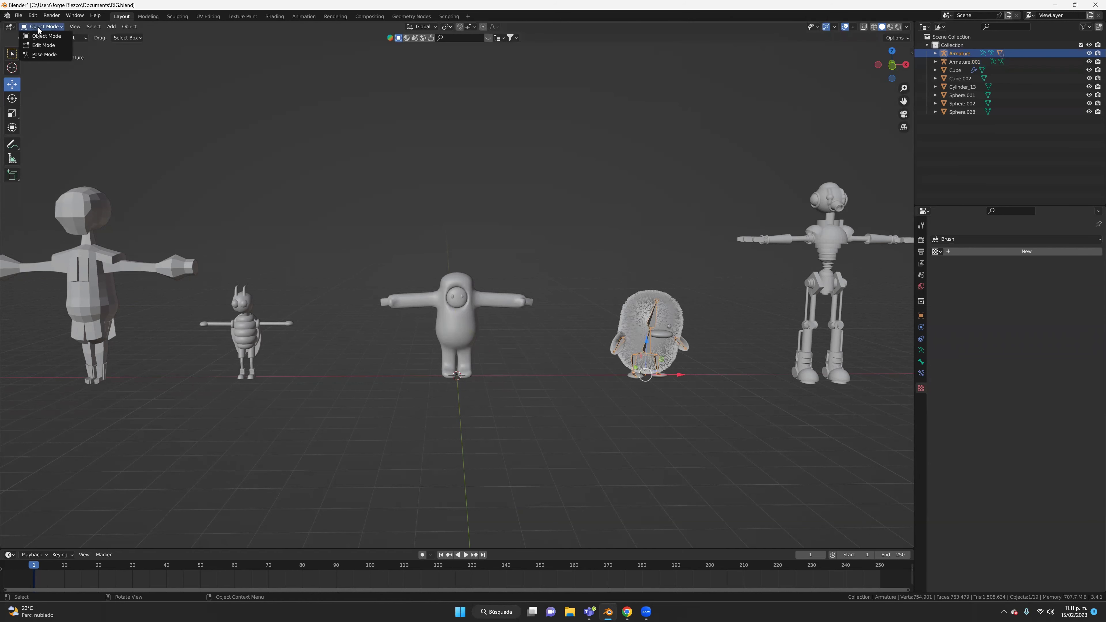
pyautogui.click(48, 54)
pyautogui.click(619, 345)
# Step: Test arm deformation with the Rotate tool, cancelling a 35° turn, then rotating another bone about 96°
pyautogui.click(12, 99)
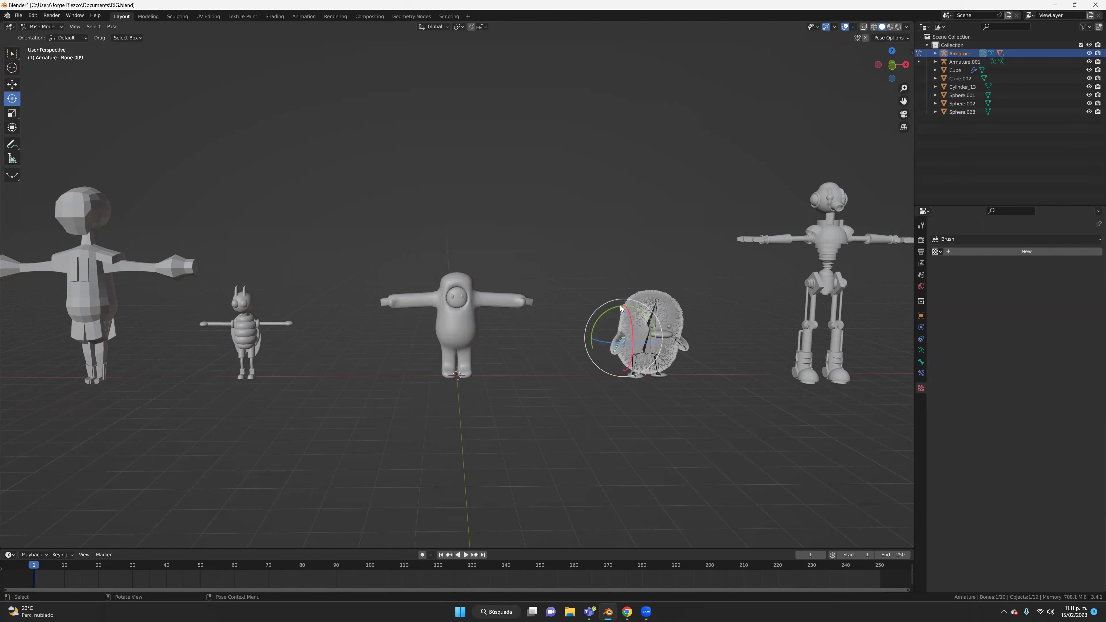
pyautogui.moveTo(626, 304); pyautogui.dragTo(617, 286)
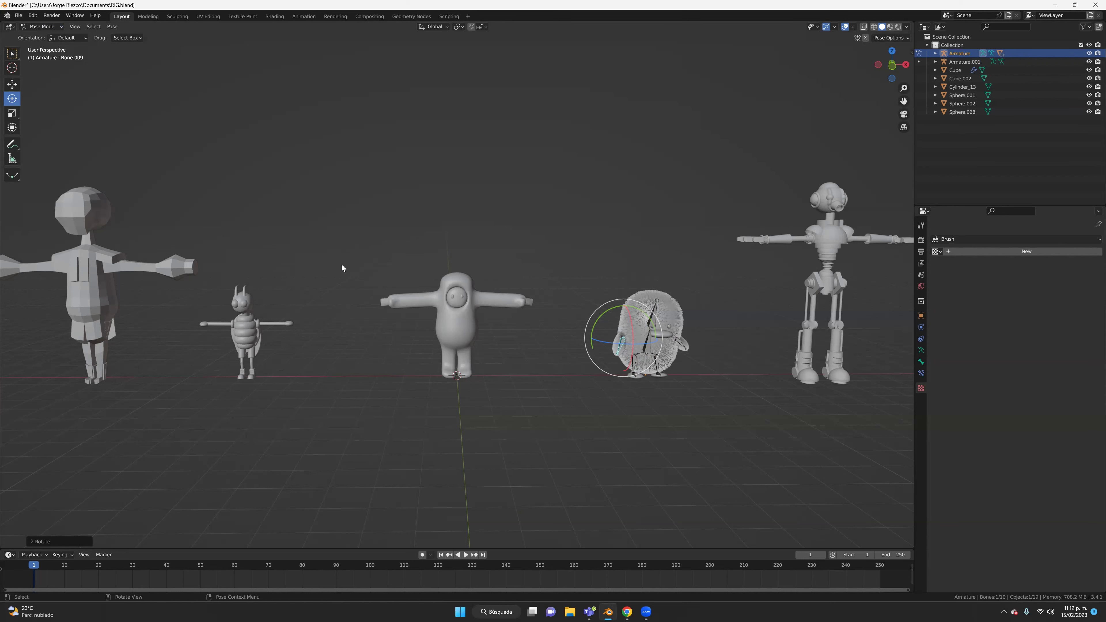
pyautogui.moveTo(608, 309); pyautogui.dragTo(596, 319)
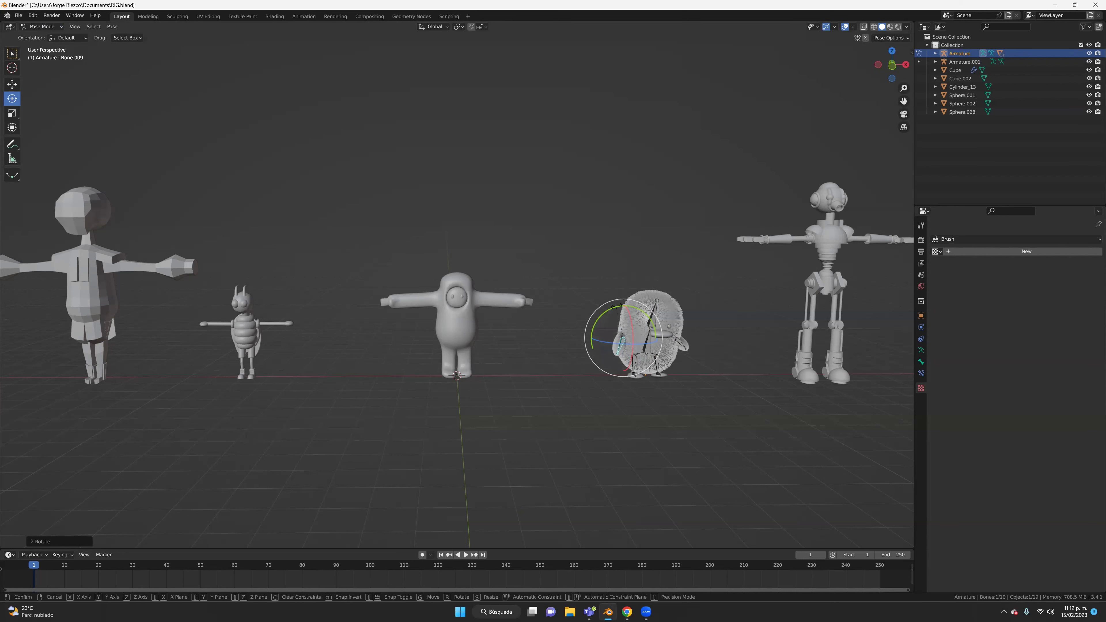
pyautogui.rightClick(644, 307)
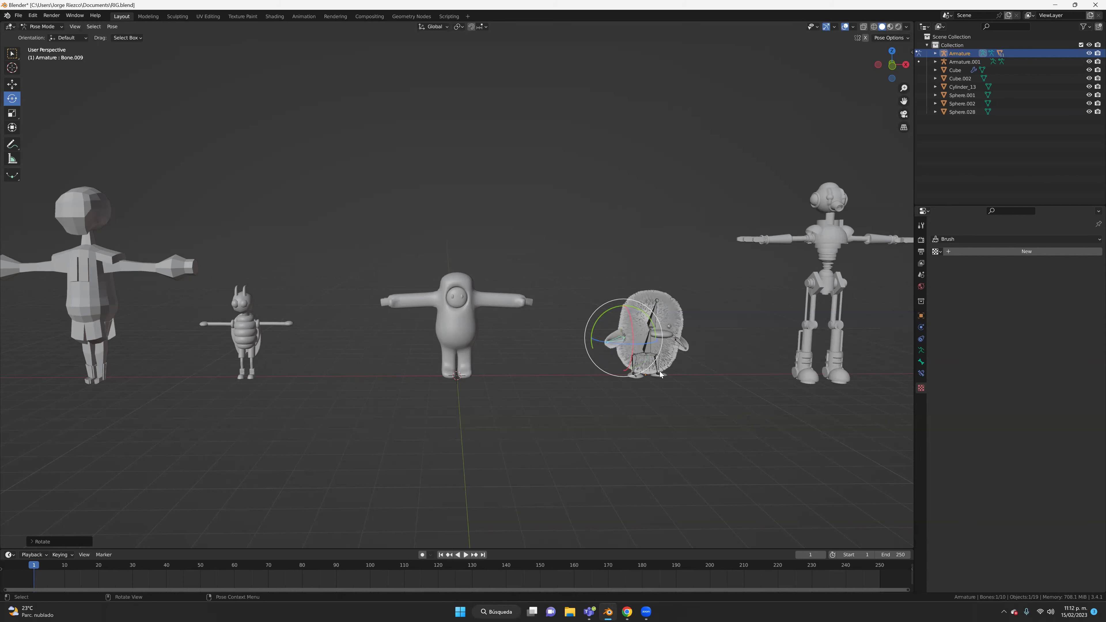
pyautogui.click(658, 368)
pyautogui.click(658, 368)
pyautogui.moveTo(665, 374)
pyautogui.mouseDown()
pyautogui.moveTo(673, 364)
pyautogui.moveTo(647, 396)
pyautogui.mouseUp()
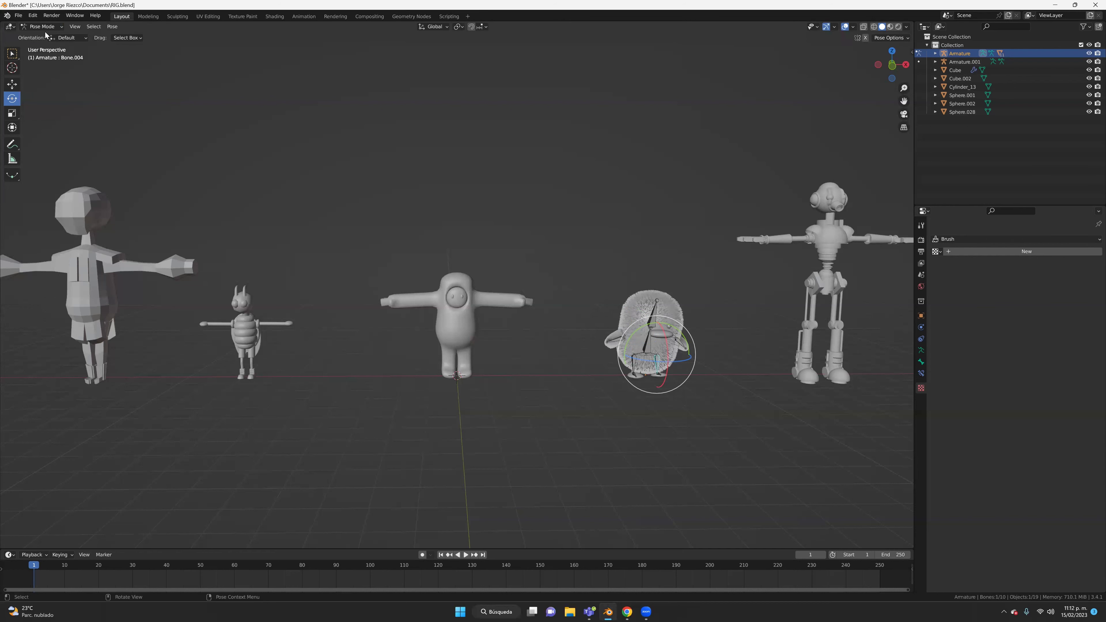
# Step: Give the left leg bone a small X-axis rotation, then try a move and undo it
pyautogui.click(633, 368)
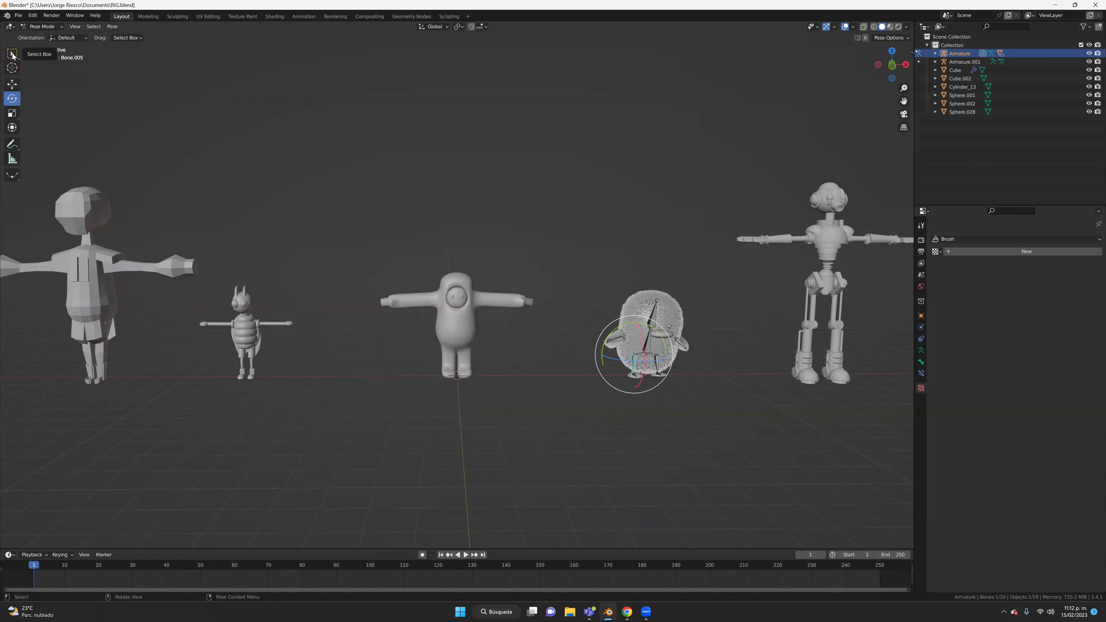
pyautogui.click(8, 86)
pyautogui.press('r')
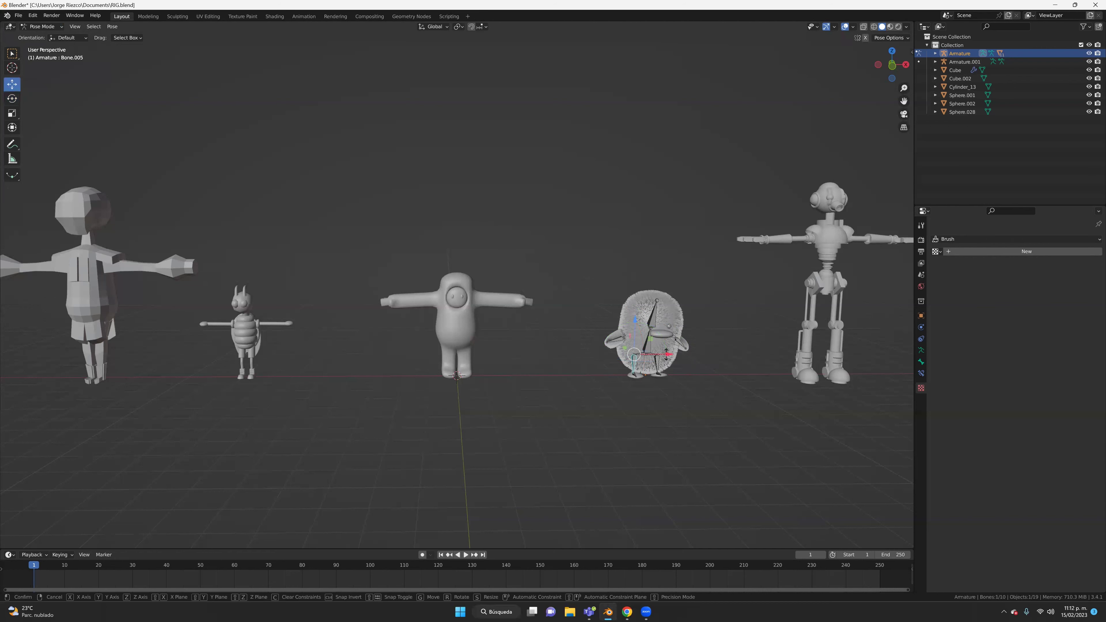
pyautogui.press('Escape')
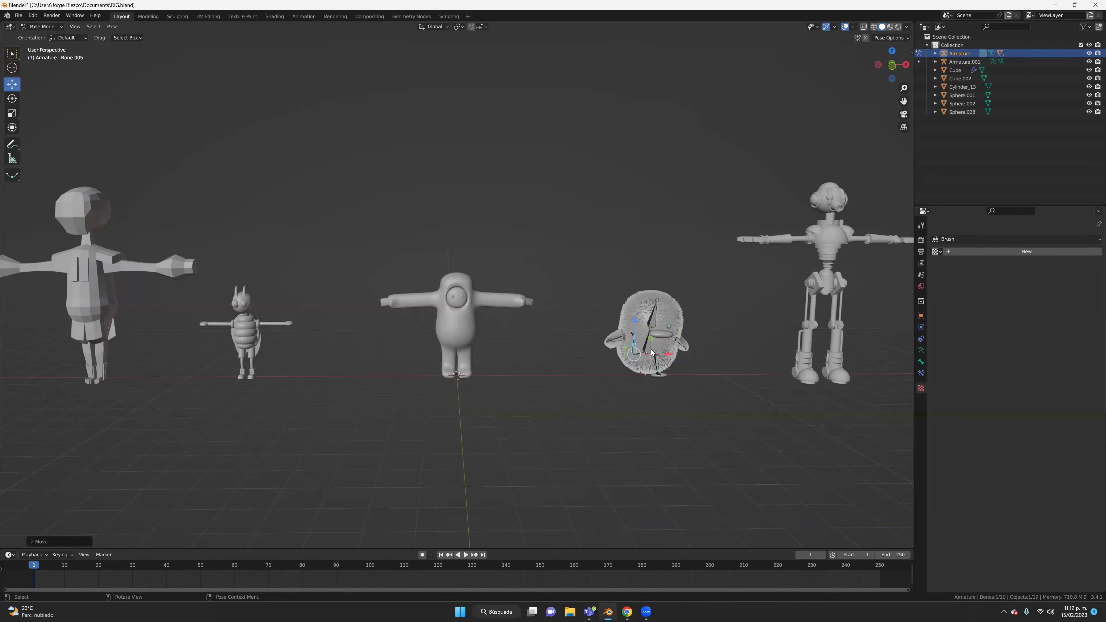
pyautogui.hotkey('ctrl', 'z')
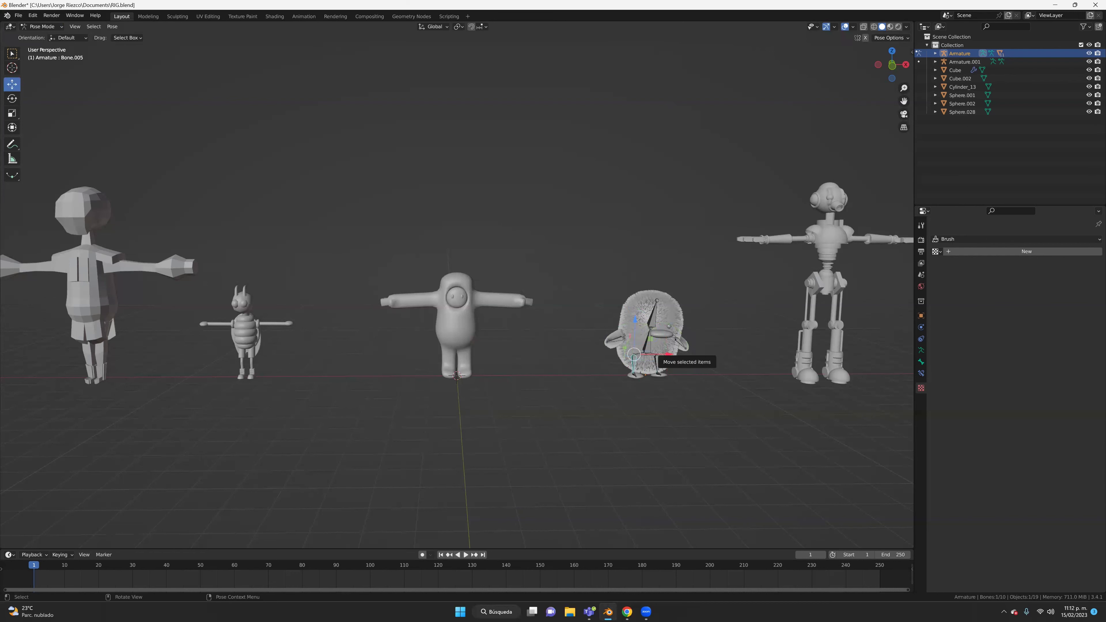
pyautogui.press('r')
pyautogui.press('x')
pyautogui.click(636, 357)
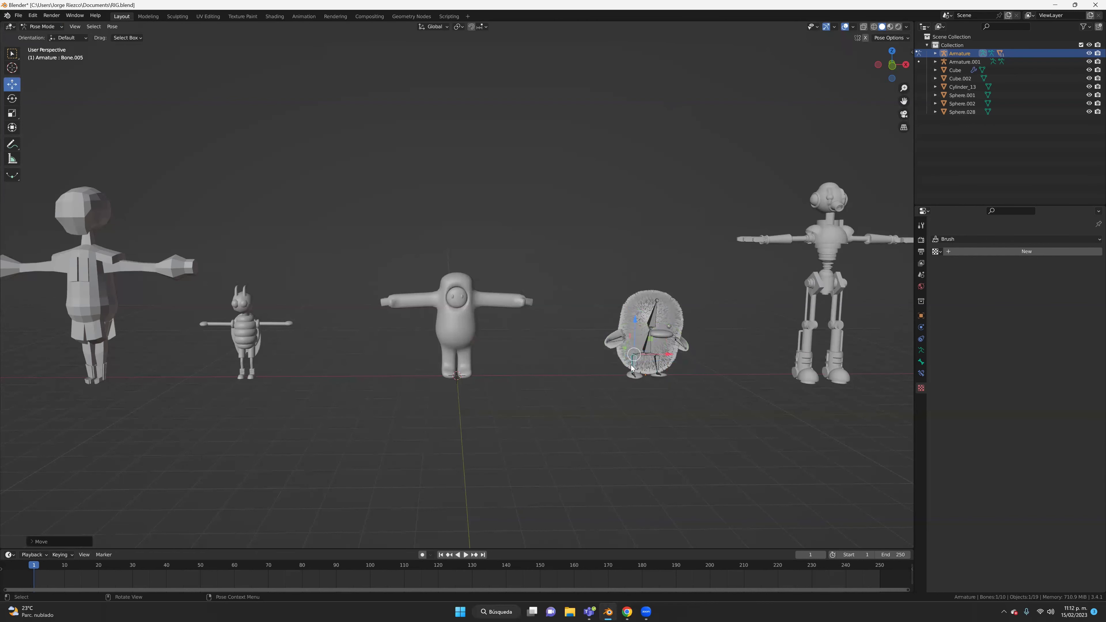
pyautogui.press('g')
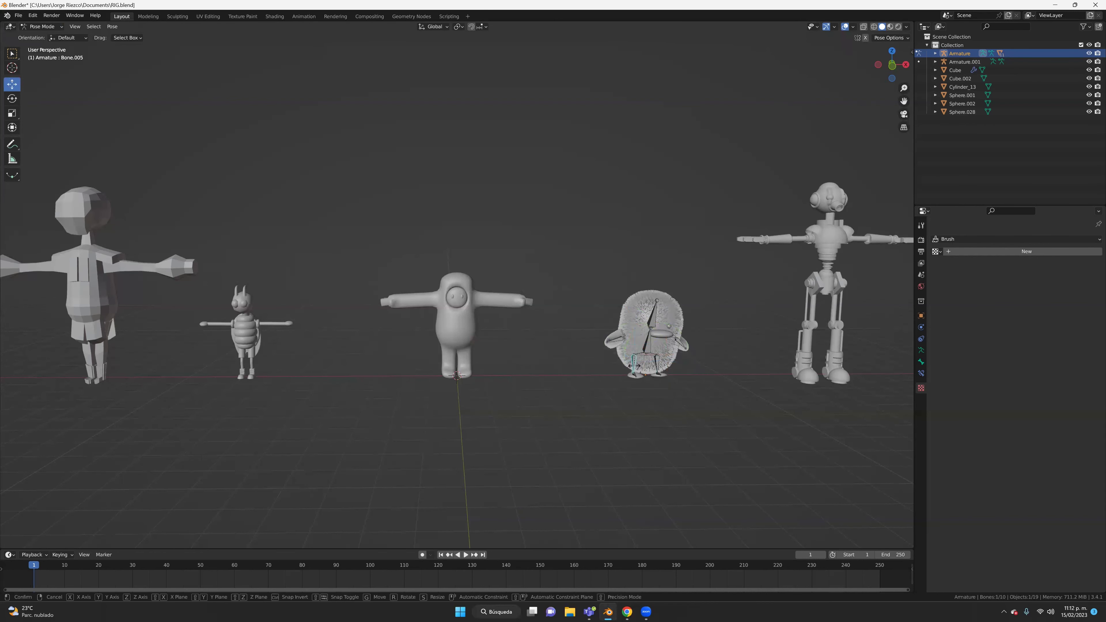
pyautogui.click(534, 359)
pyautogui.hotkey('ctrl', 'z')
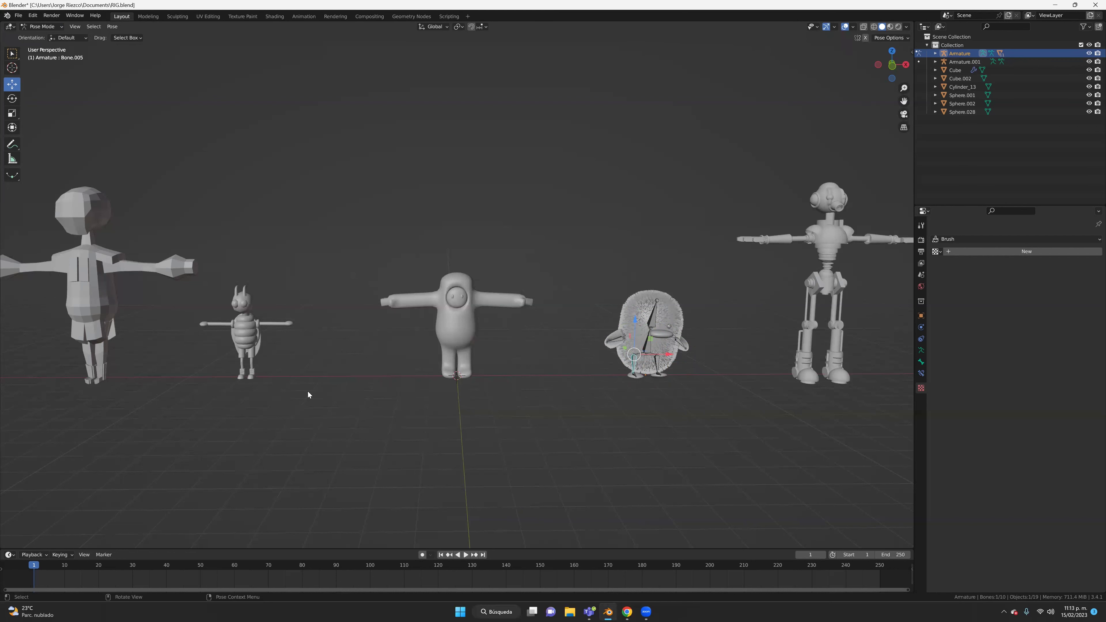
# Step: In Object Mode, add a single-bone armature, Armature.002, at the scene origin
pyautogui.click(42, 26)
pyautogui.click(112, 27)
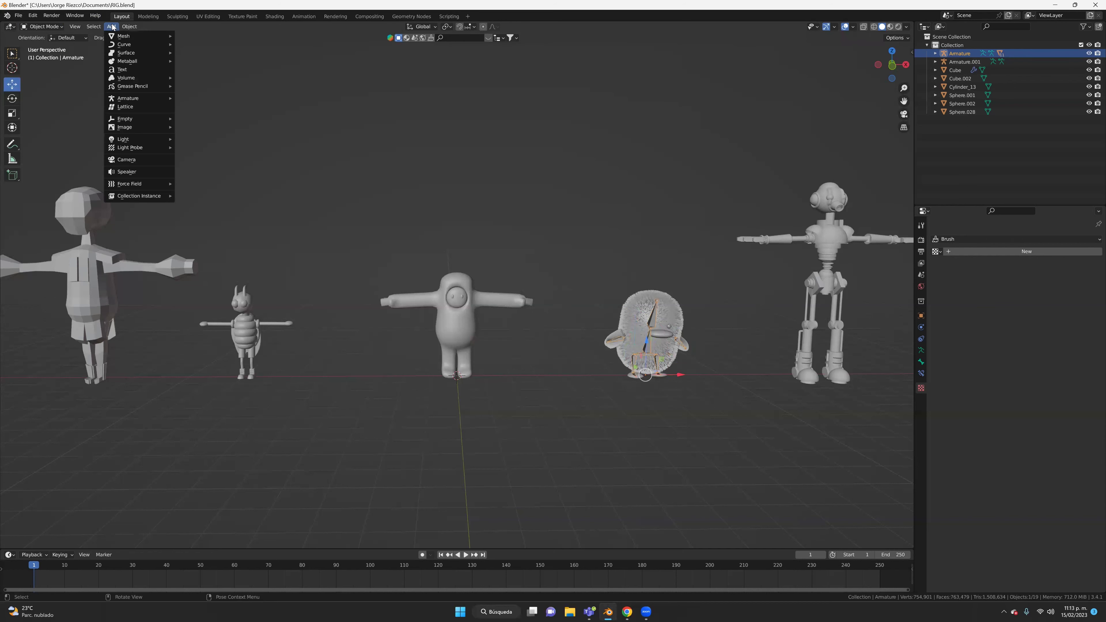
pyautogui.moveTo(128, 98)
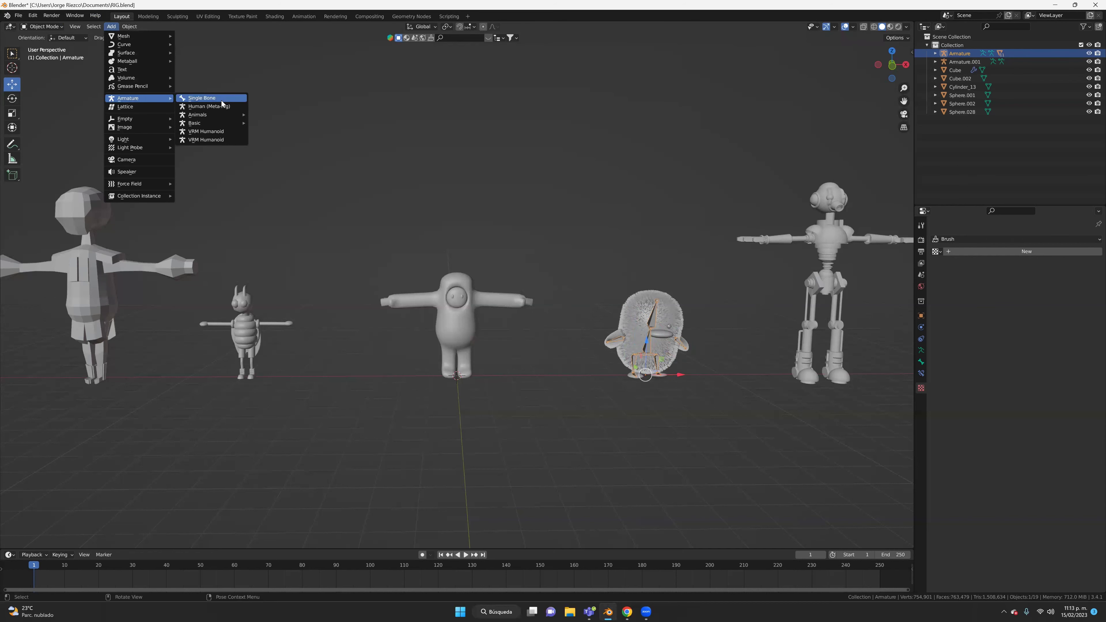
pyautogui.click(222, 102)
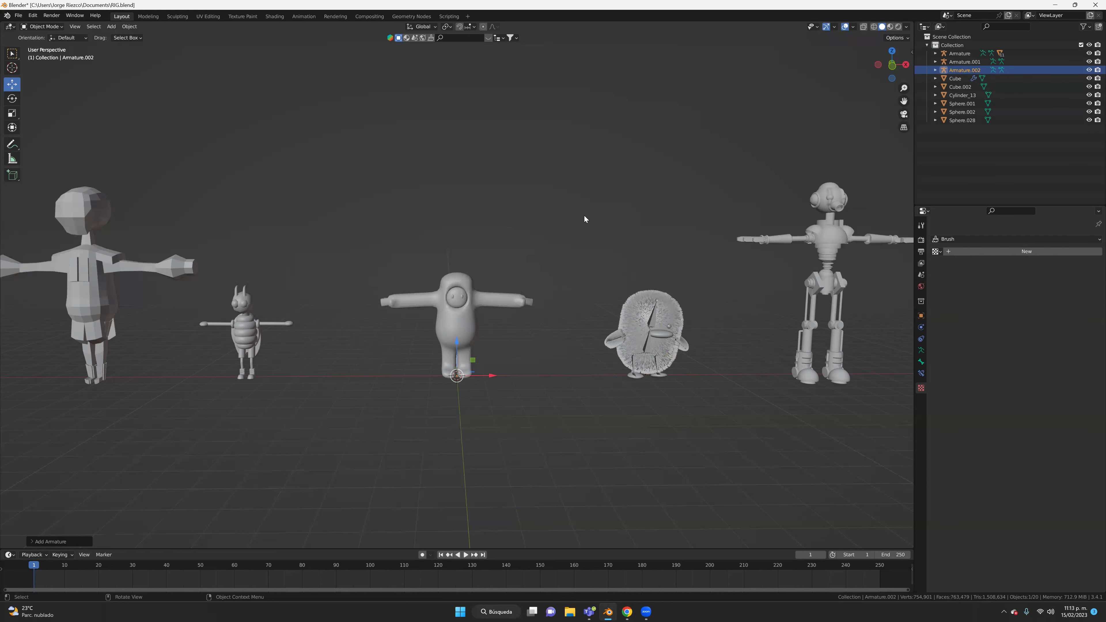
# Step: Try raising the new armature along Z, undo it, and set the armature to display In Front
pyautogui.scroll(1, 490, 296)
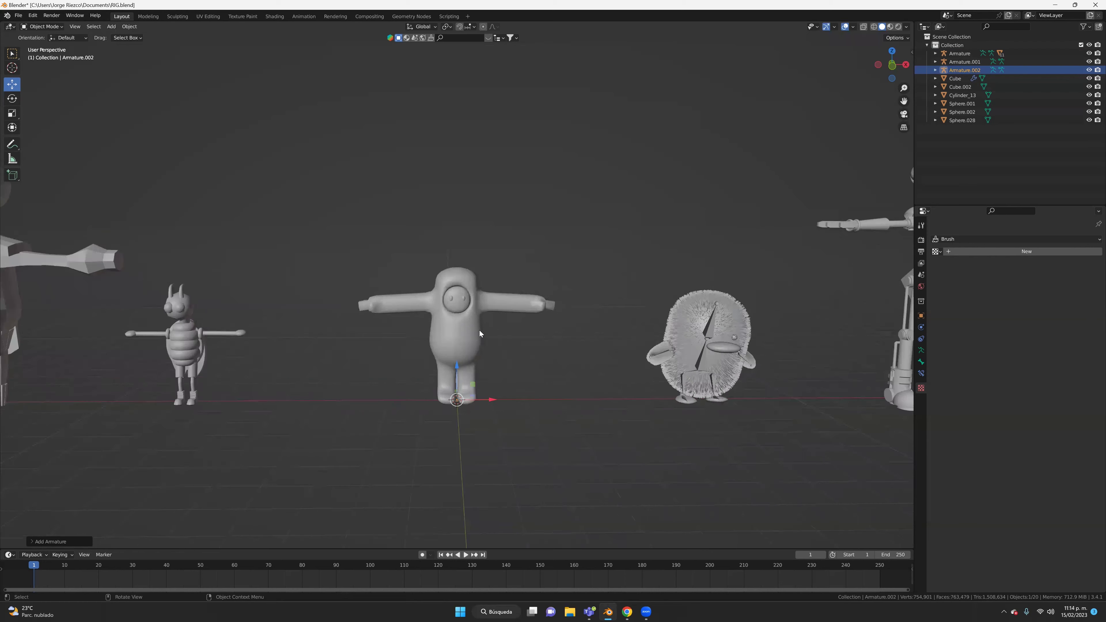
pyautogui.scroll(2, 480, 330)
pyautogui.scroll(-3, 442, 362)
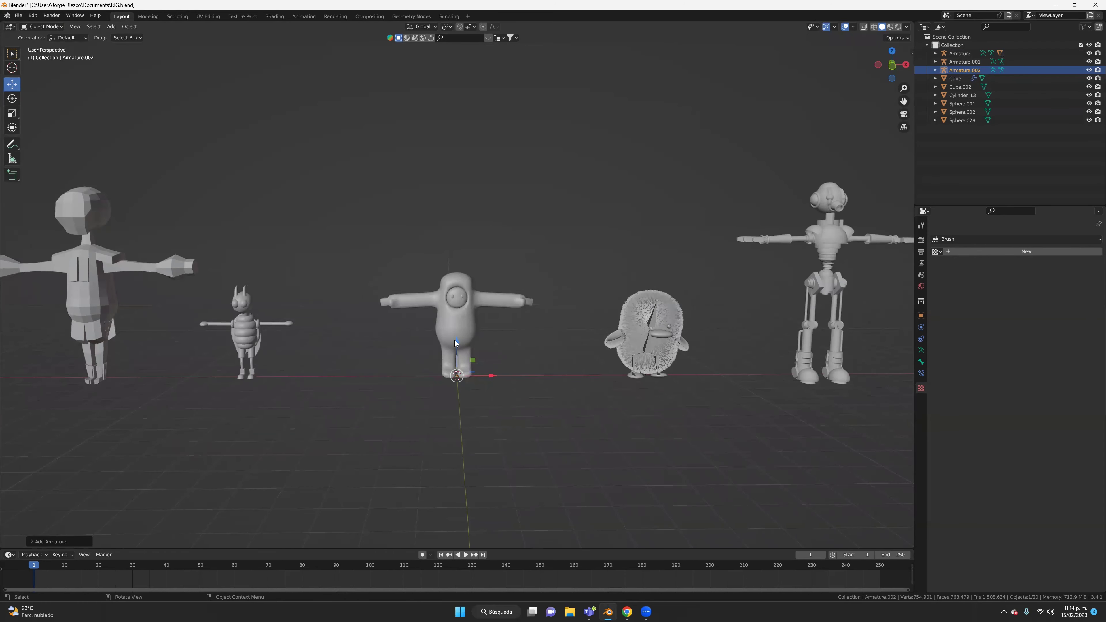
pyautogui.press('g')
pyautogui.press('z')
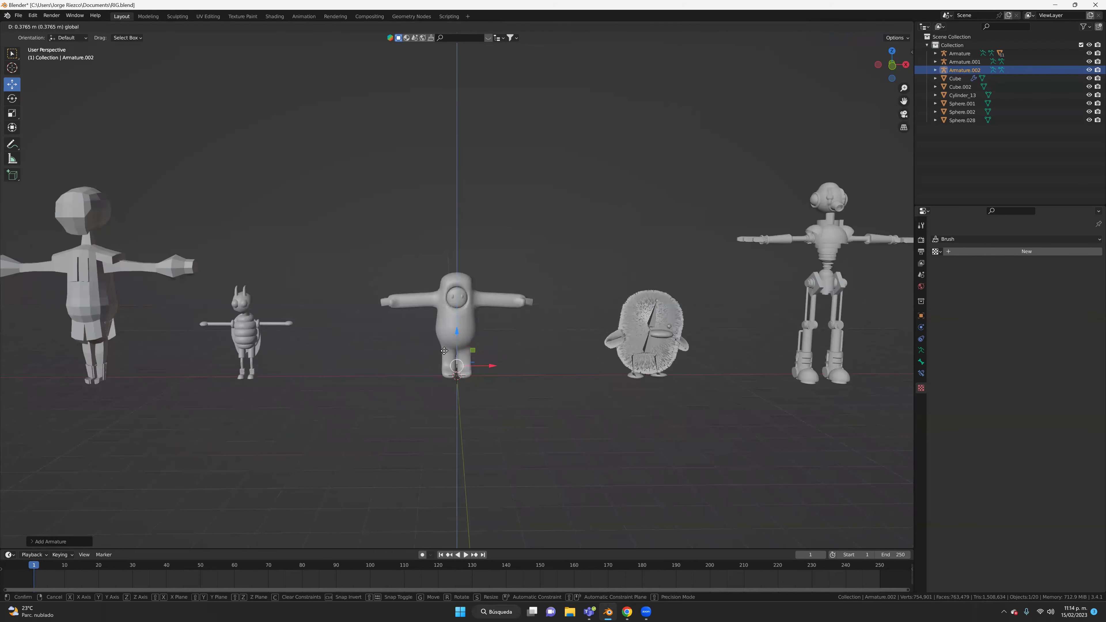
pyautogui.click(440, 339)
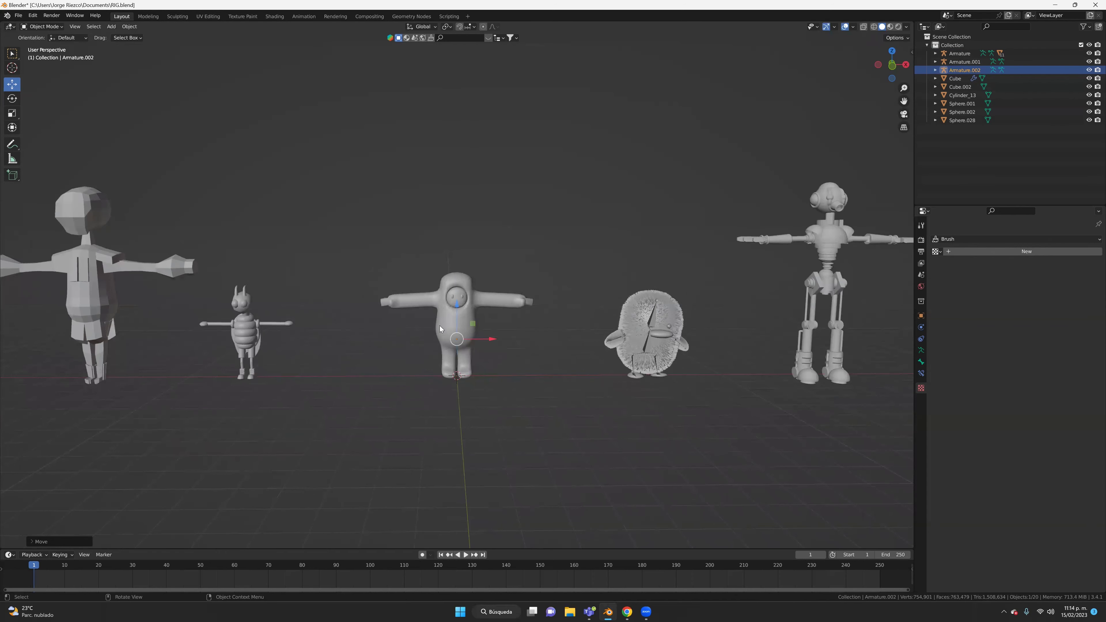
pyautogui.hotkey('ctrl', 'z')
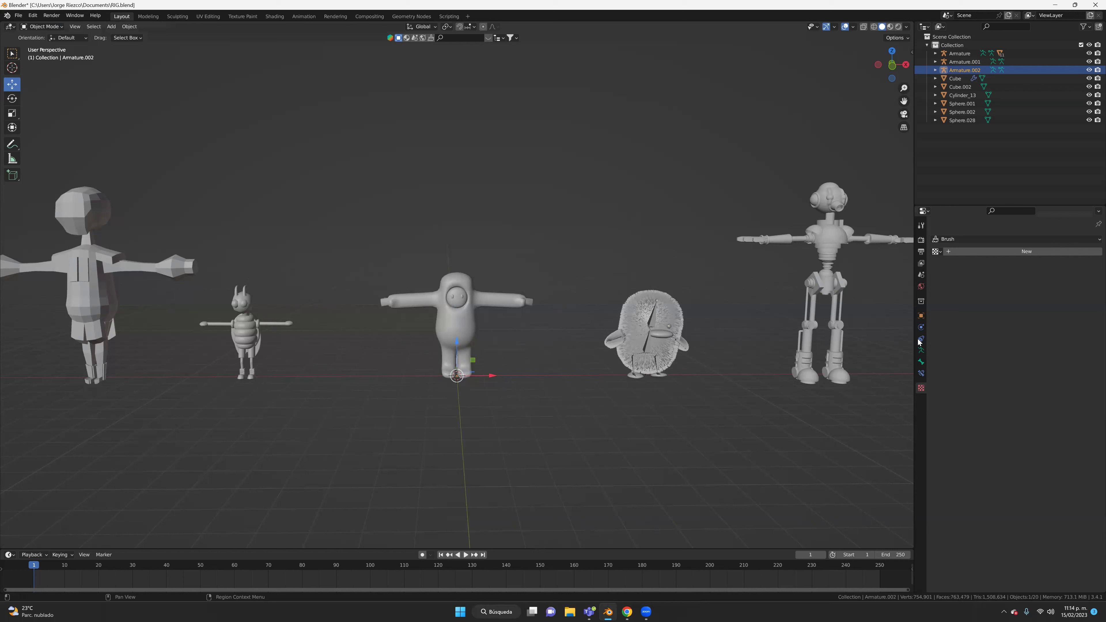
pyautogui.click(921, 317)
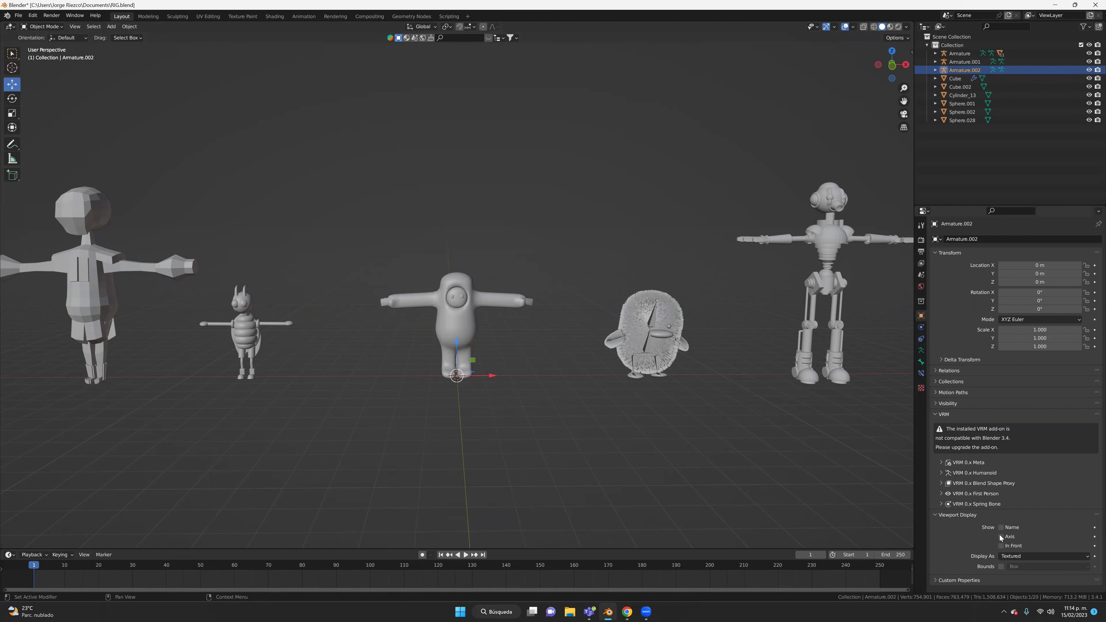
pyautogui.click(1001, 546)
# Step: From the front view, lift Armature.002 to Z 2.7814 m and zoom in on the character
pyautogui.moveTo(467, 321); pyautogui.dragTo(574, 342, button='middle')
pyautogui.moveTo(647, 304)
pyautogui.mouseDown(button='middle')
pyautogui.moveTo(611, 319)
pyautogui.moveTo(483, 321)
pyautogui.mouseUp(button='middle')
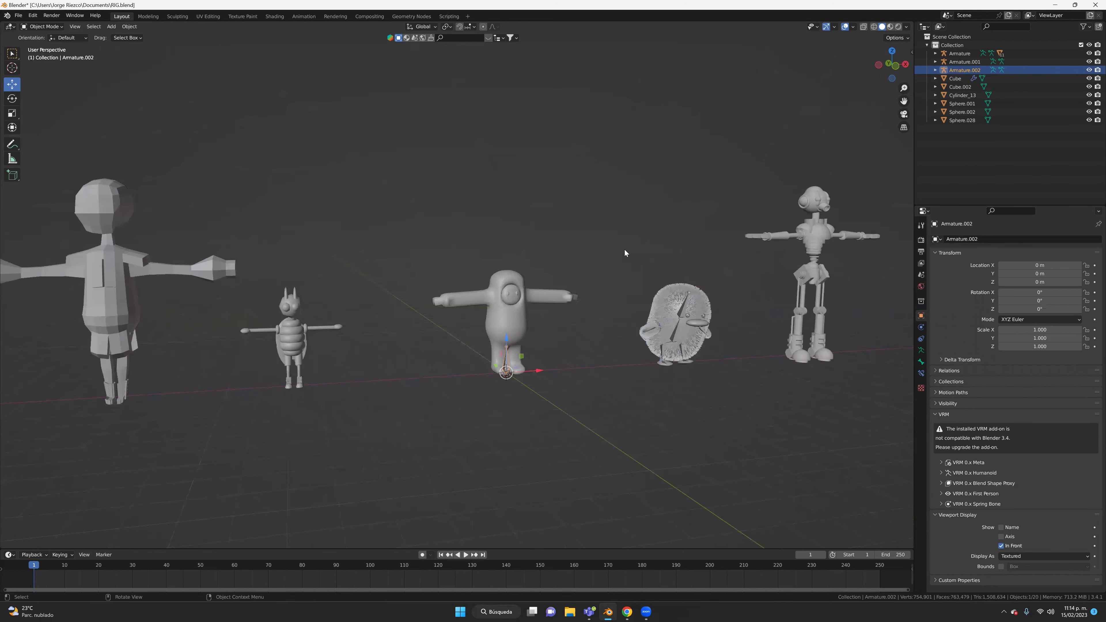
pyautogui.click(895, 68)
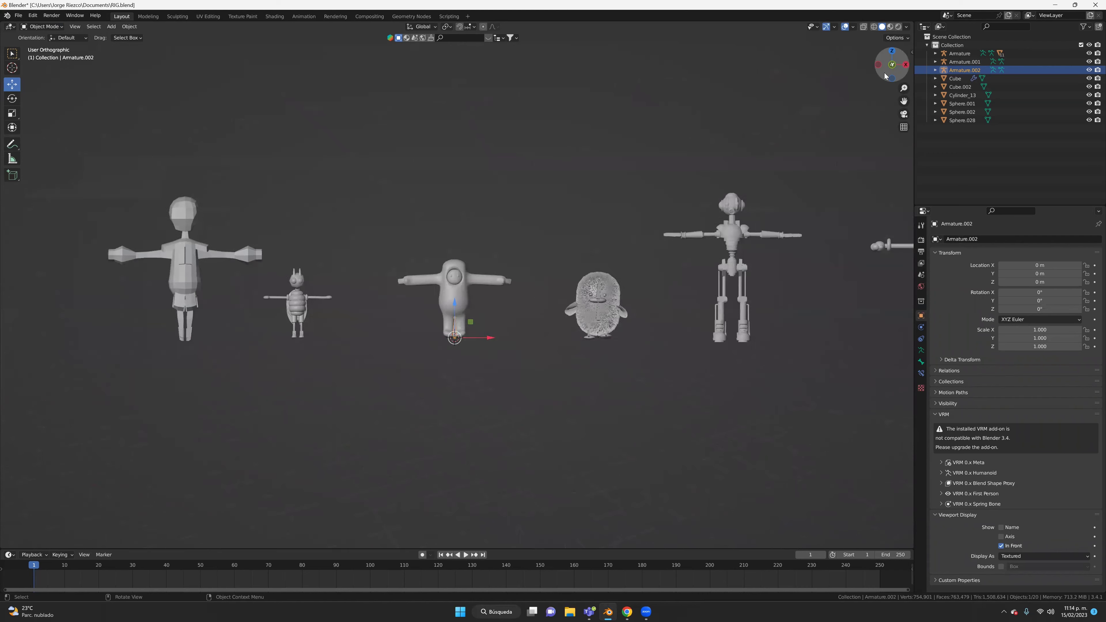
pyautogui.moveTo(455, 304); pyautogui.dragTo(466, 242)
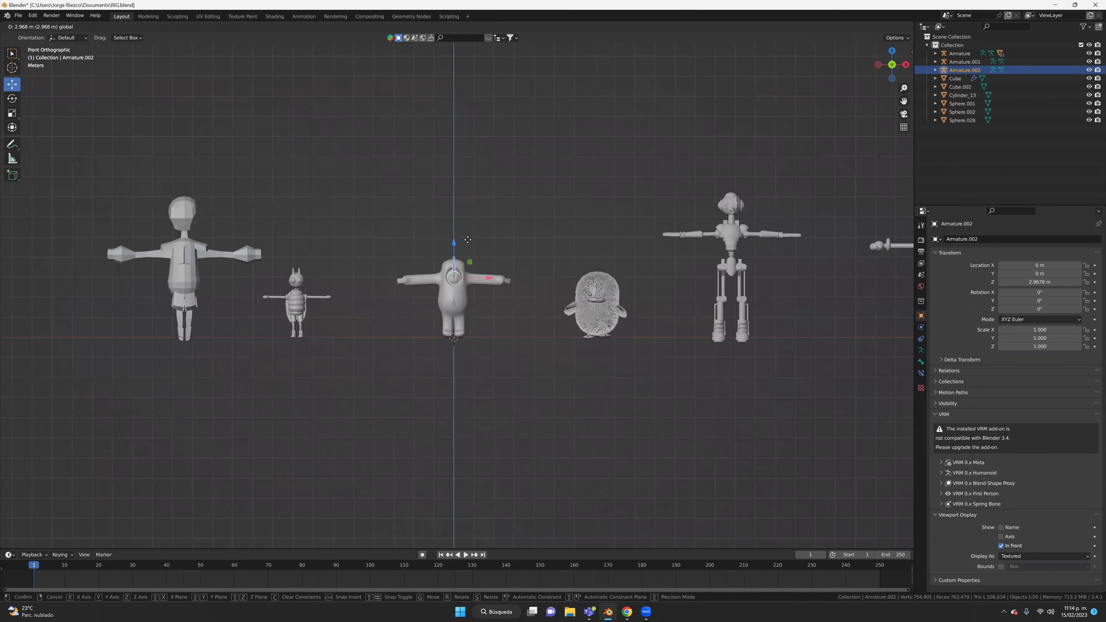
pyautogui.moveTo(466, 243); pyautogui.dragTo(468, 244)
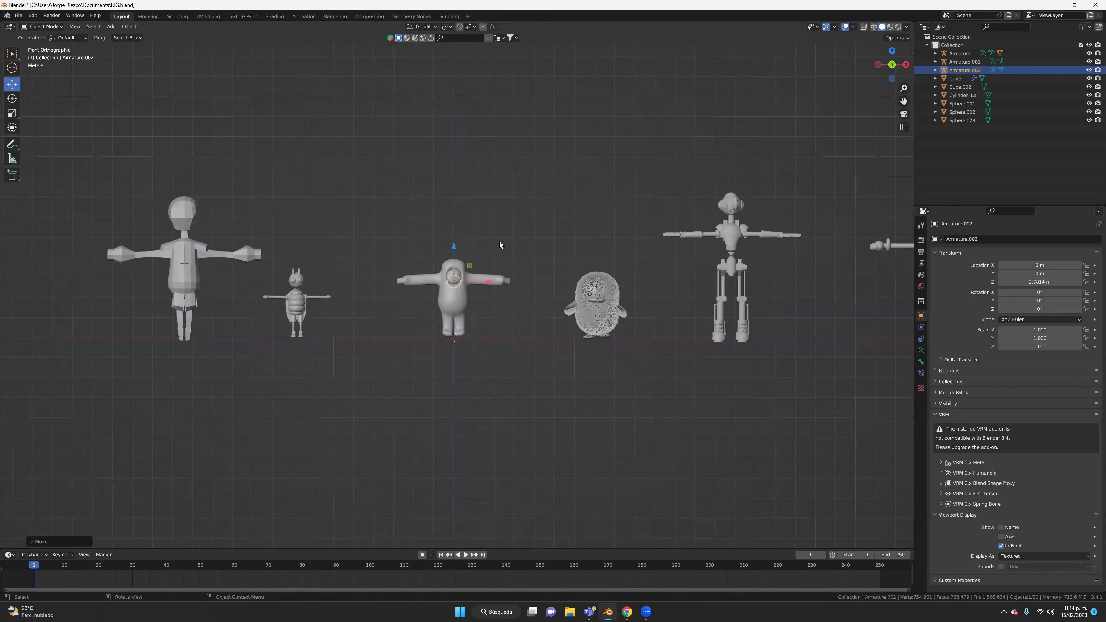
pyautogui.click(485, 265)
pyautogui.scroll(1, 454, 282)
pyautogui.scroll(2, 452, 283)
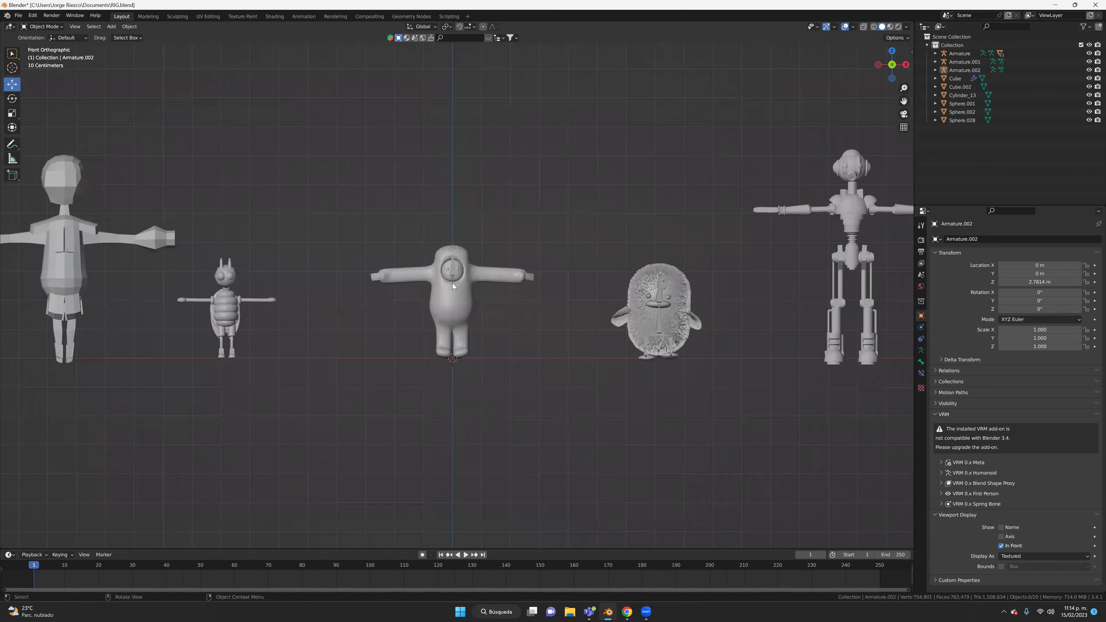
pyautogui.scroll(3, 450, 284)
pyautogui.click(449, 257)
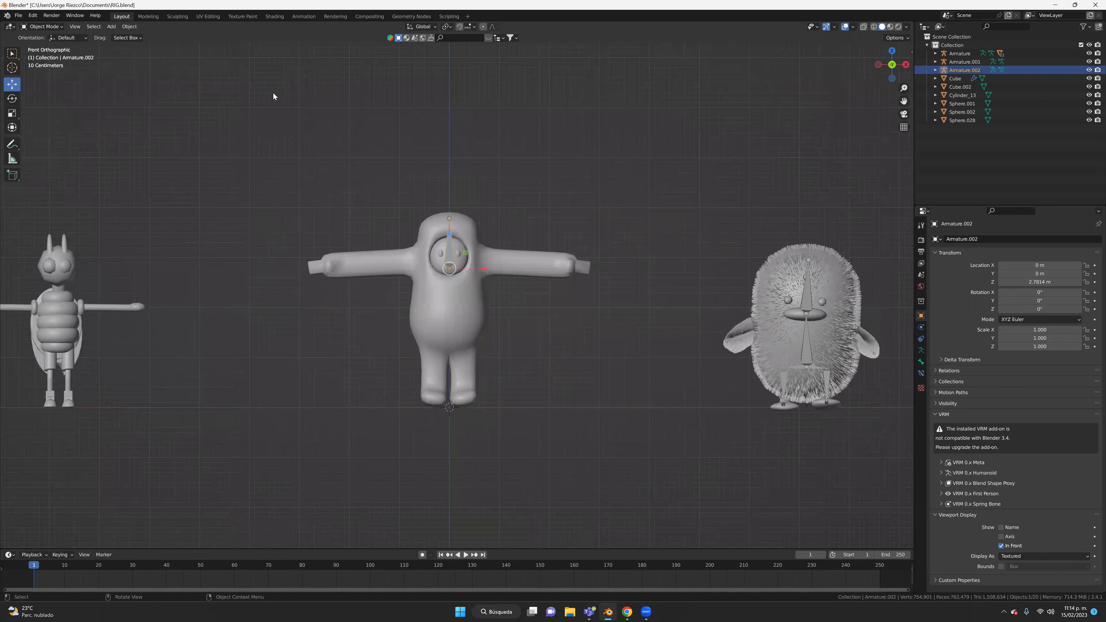
pyautogui.click(26, 30)
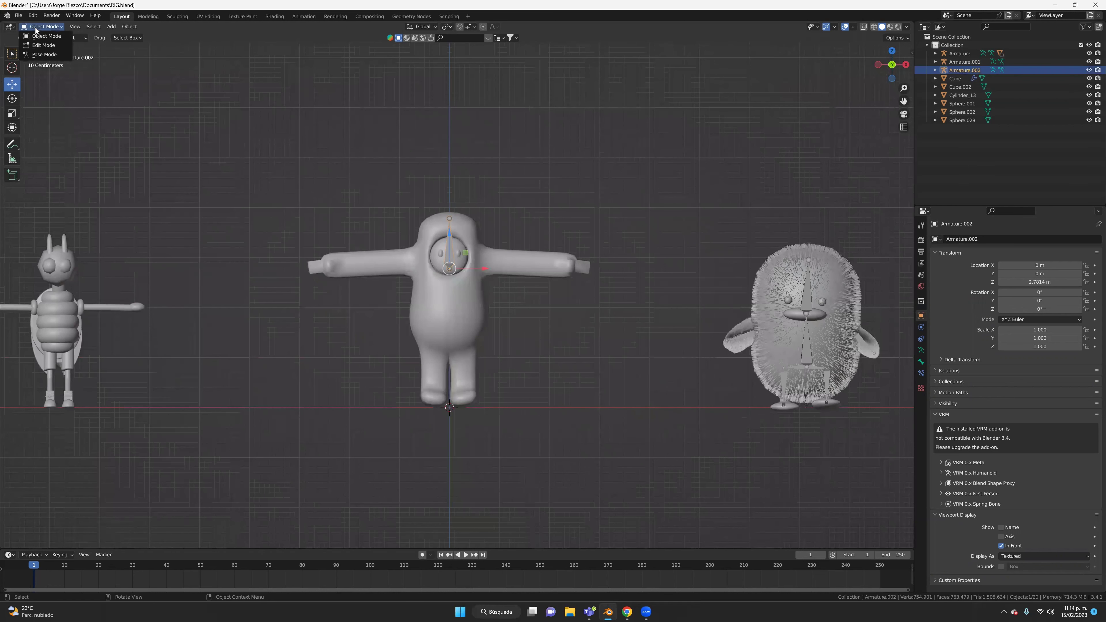
# Step: In Edit Mode, select the bone's top joint and flip the bone's direction
pyautogui.click(37, 44)
pyautogui.click(331, 187)
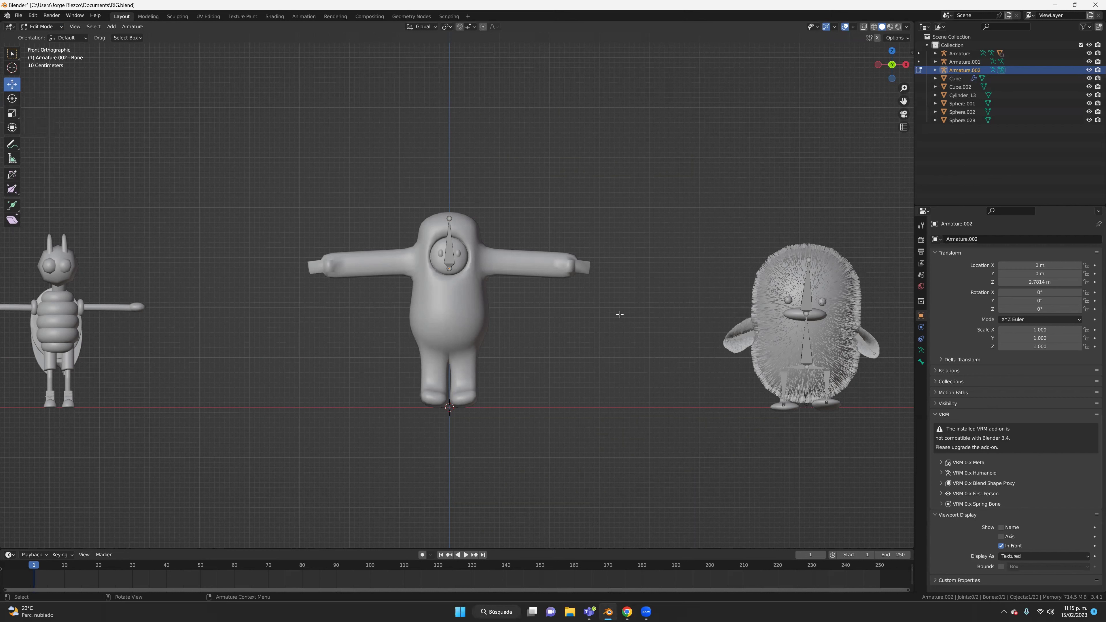
pyautogui.click(450, 218)
pyautogui.hotkey('alt', 'f')
pyautogui.keyDown('shift'); pyautogui.click(450, 218); pyautogui.keyUp('shift')
# Step: Pull the bone's lower joint down into the bean character's belly
pyautogui.hotkey('alt', 'a')
pyautogui.click(449, 252)
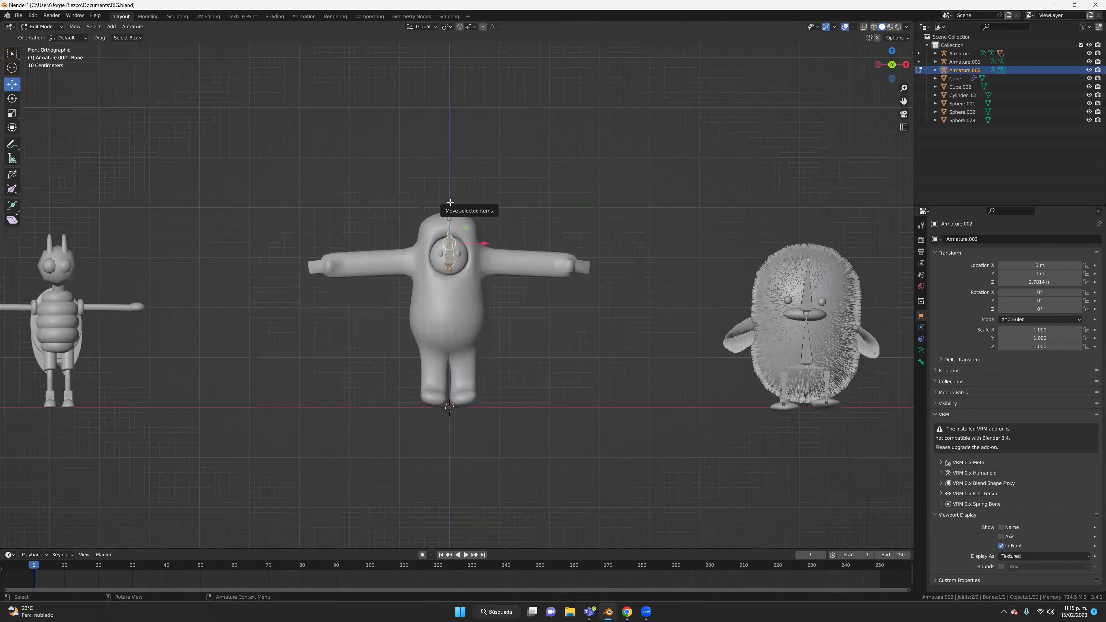
pyautogui.hotkey('alt', 'a')
pyautogui.click(450, 267)
pyautogui.moveTo(449, 238)
pyautogui.mouseDown()
pyautogui.moveTo(441, 306)
pyautogui.moveTo(447, 294)
pyautogui.mouseUp()
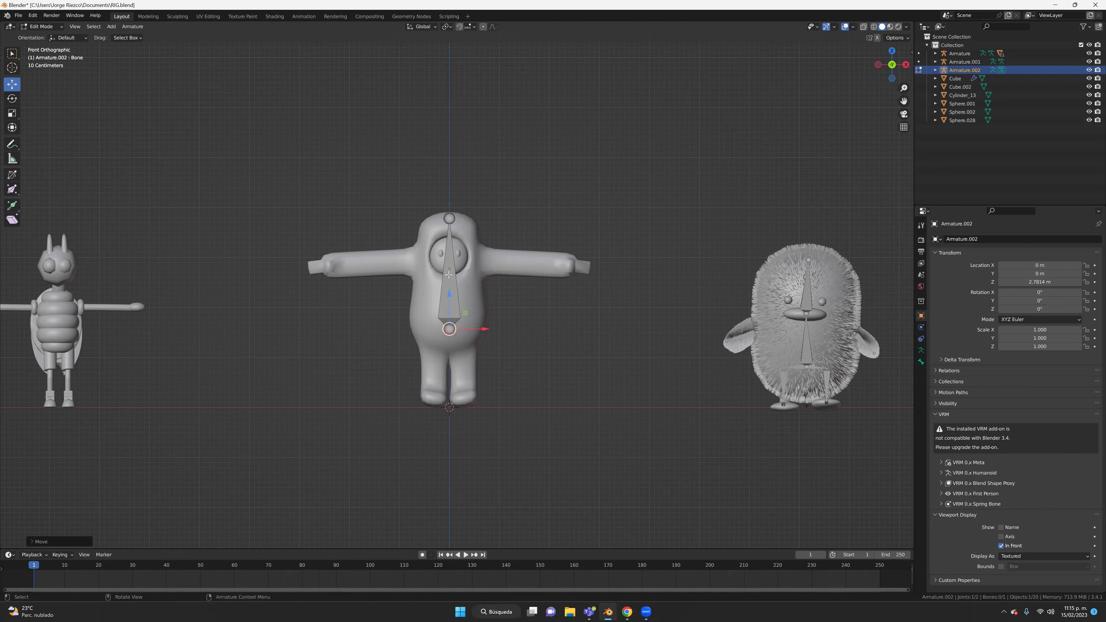
pyautogui.click(449, 264)
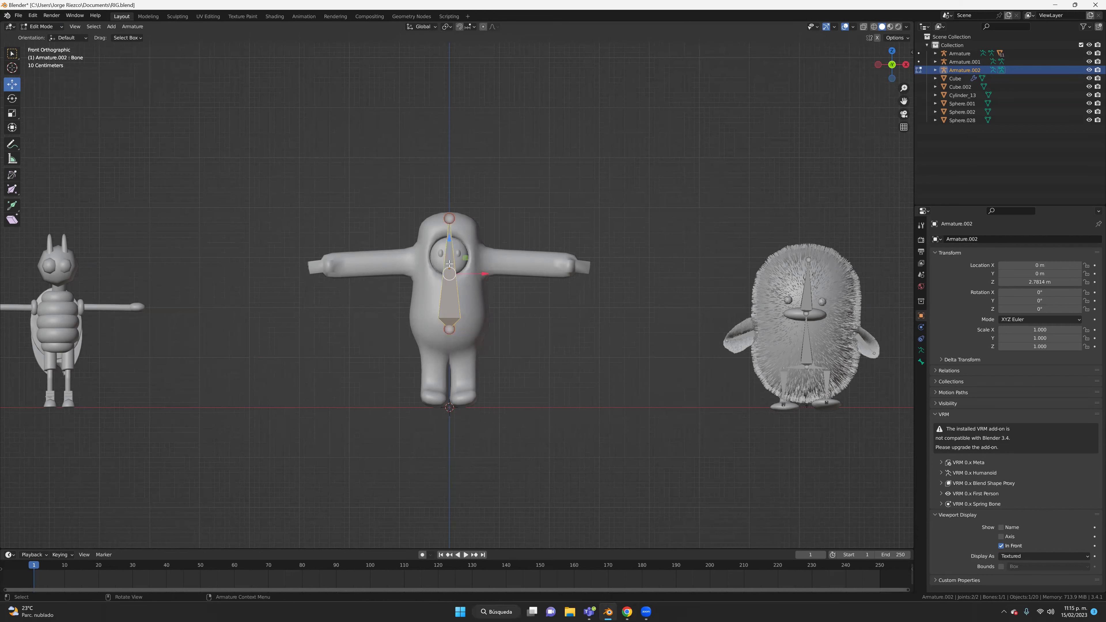
# Step: Subdivide the head-to-torso spine bone into two connected bones
pyautogui.rightClick(450, 263)
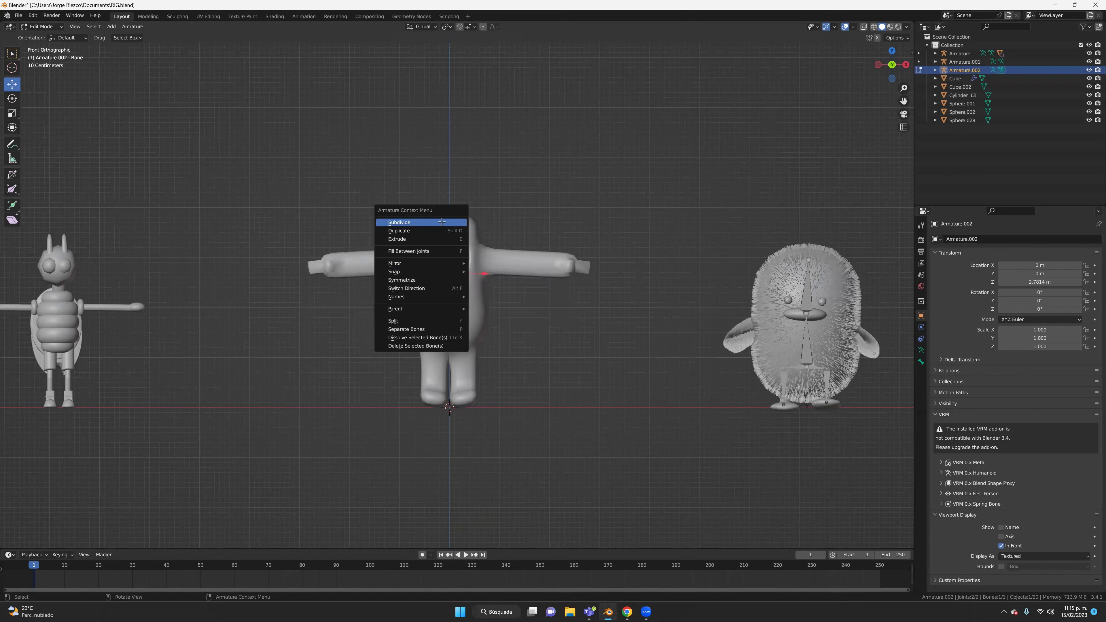
pyautogui.press('Return')
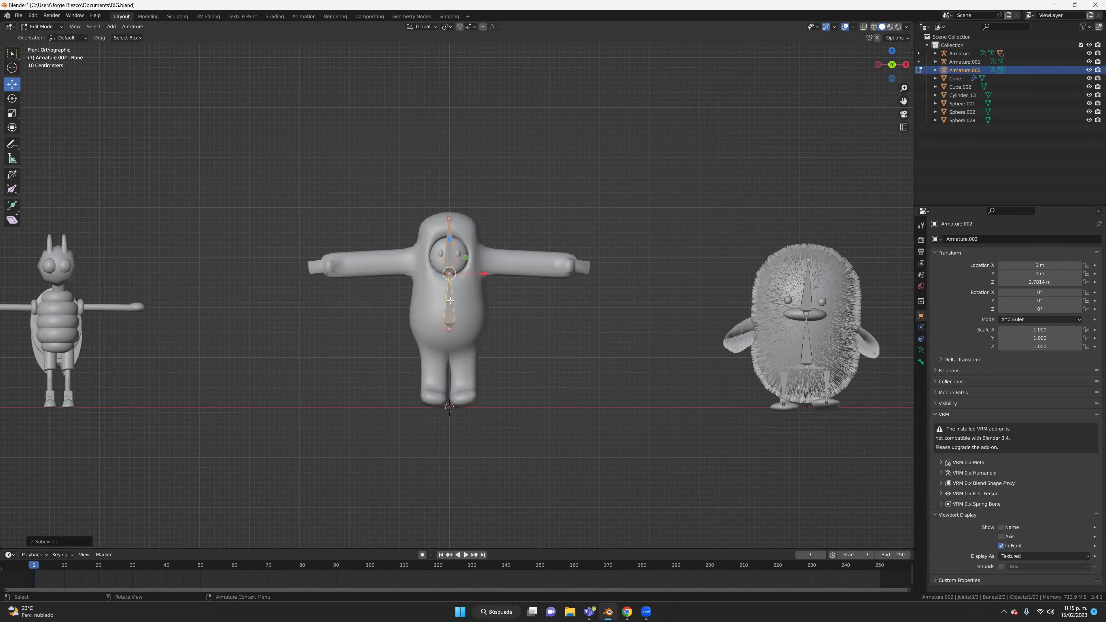
# Step: Move the joint between the two spine bones up to shoulder height
pyautogui.click(449, 273)
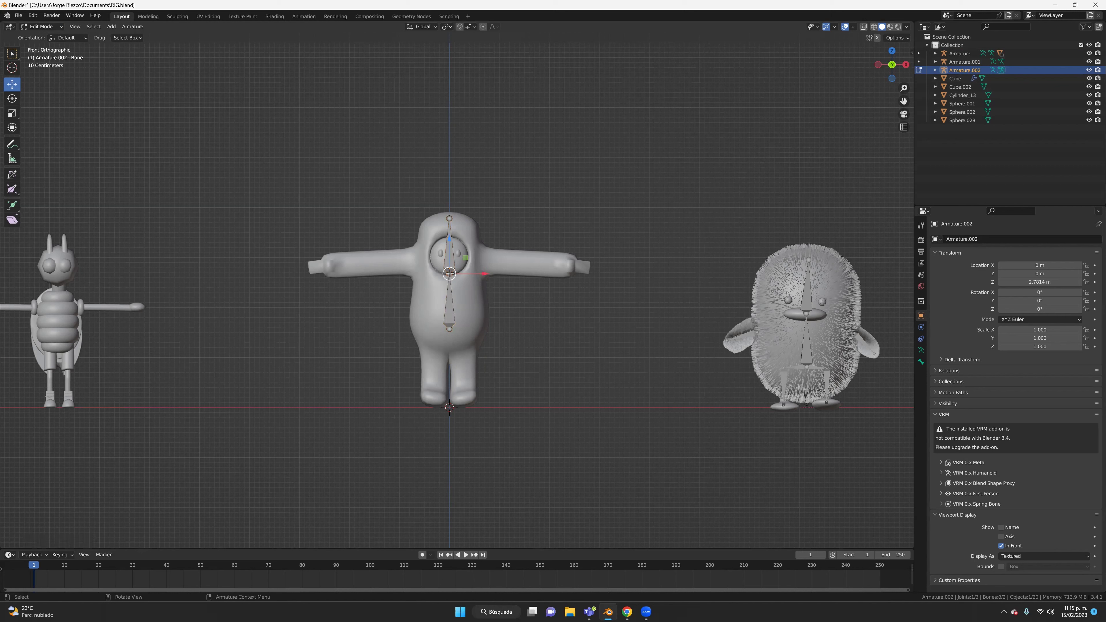
pyautogui.press('g')
pyautogui.click(453, 218)
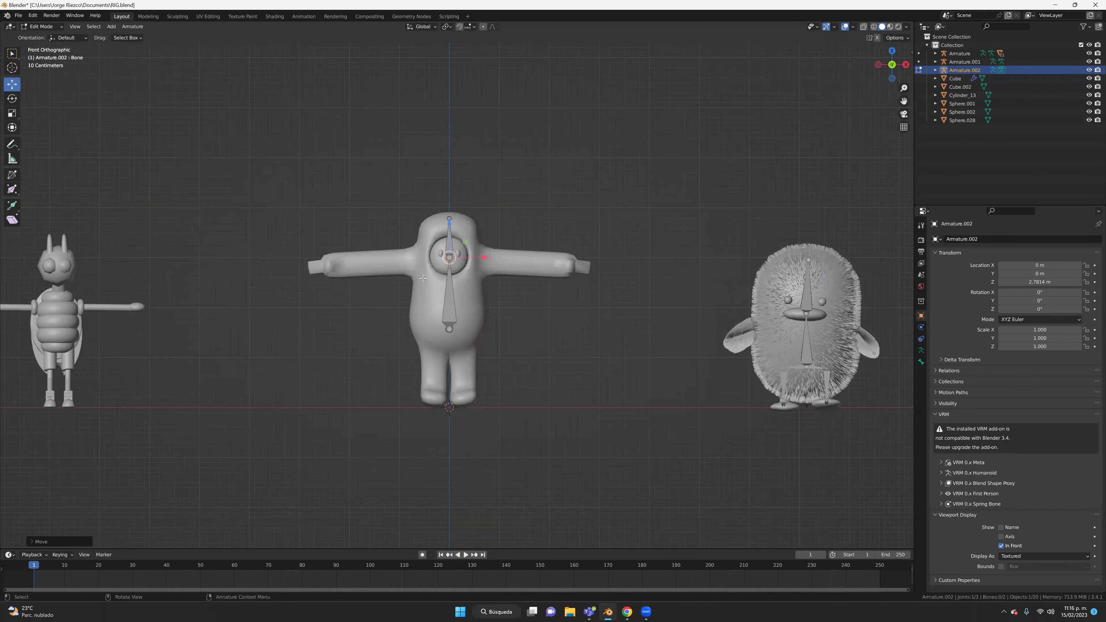
# Step: Extrude a bone from the shoulder to the right hand and subdivide it twice
pyautogui.press('e')
pyautogui.moveTo(543, 259); pyautogui.dragTo(569, 265)
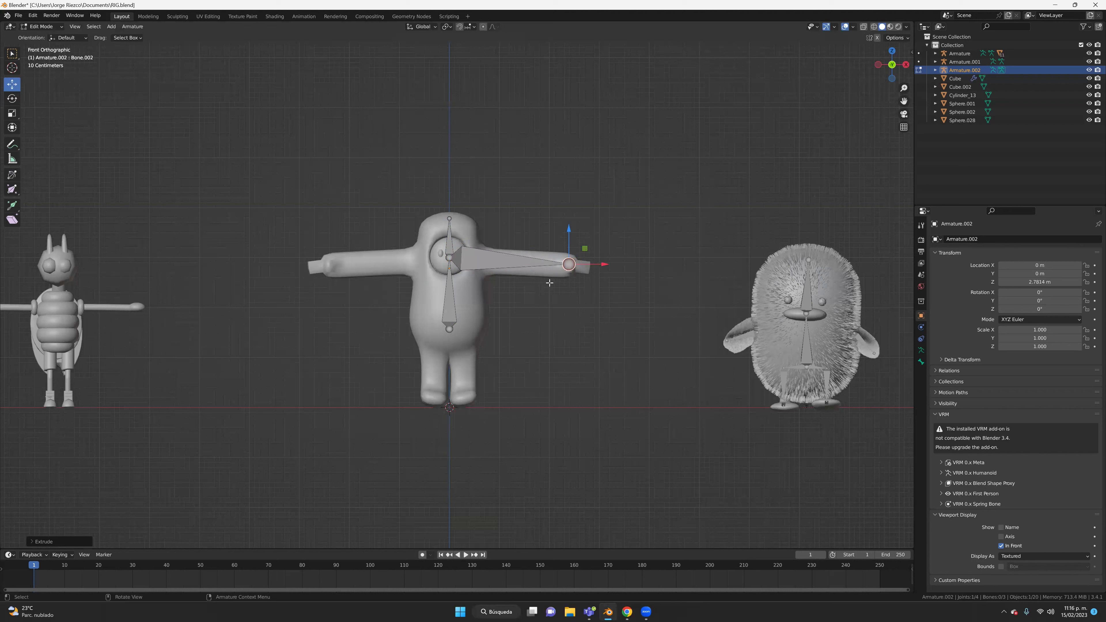
pyautogui.click(479, 260)
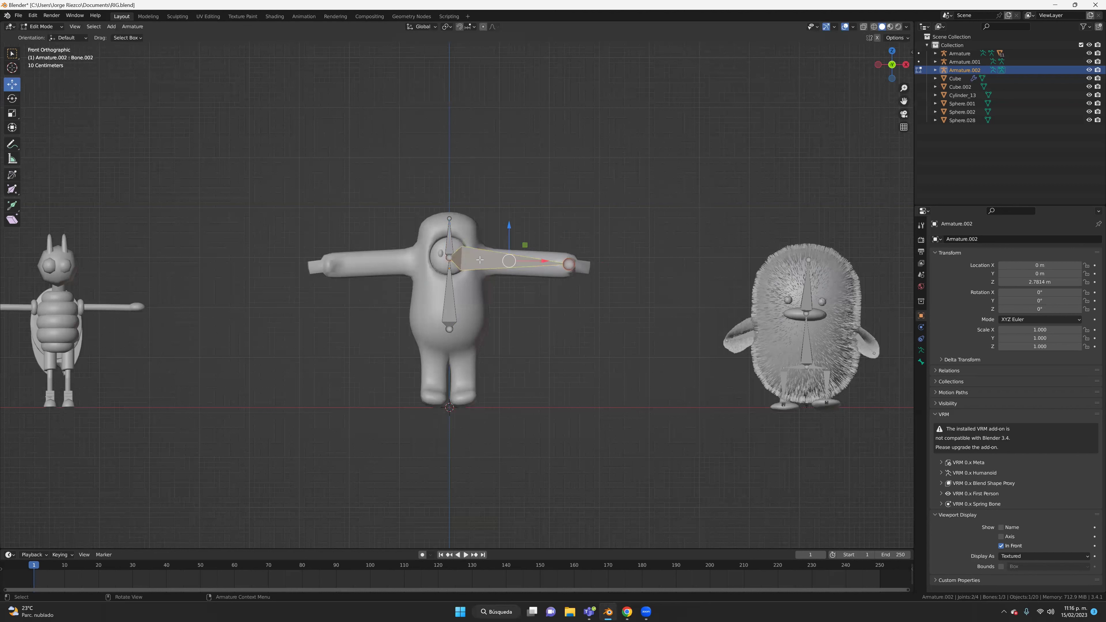
pyautogui.rightClick(483, 253)
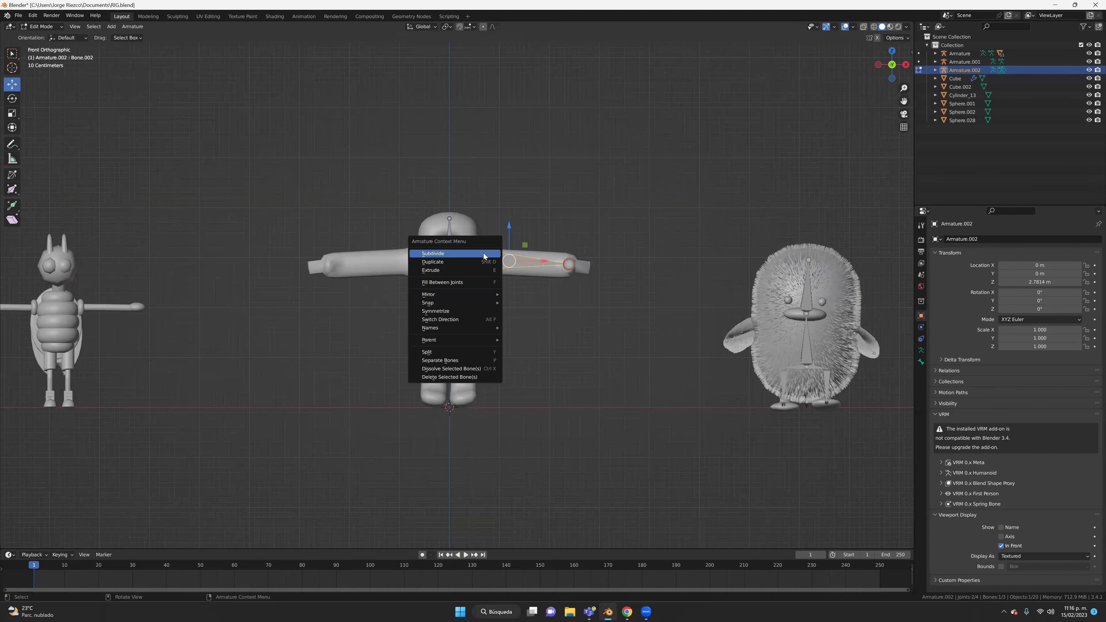
pyautogui.click(483, 254)
pyautogui.click(473, 259)
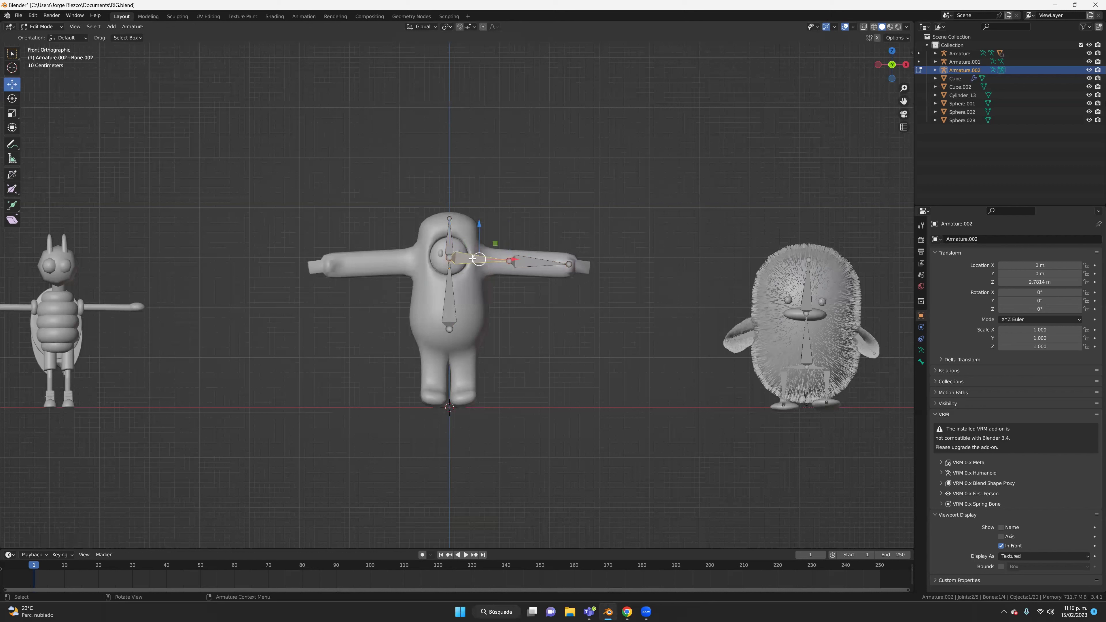
pyautogui.rightClick(456, 260)
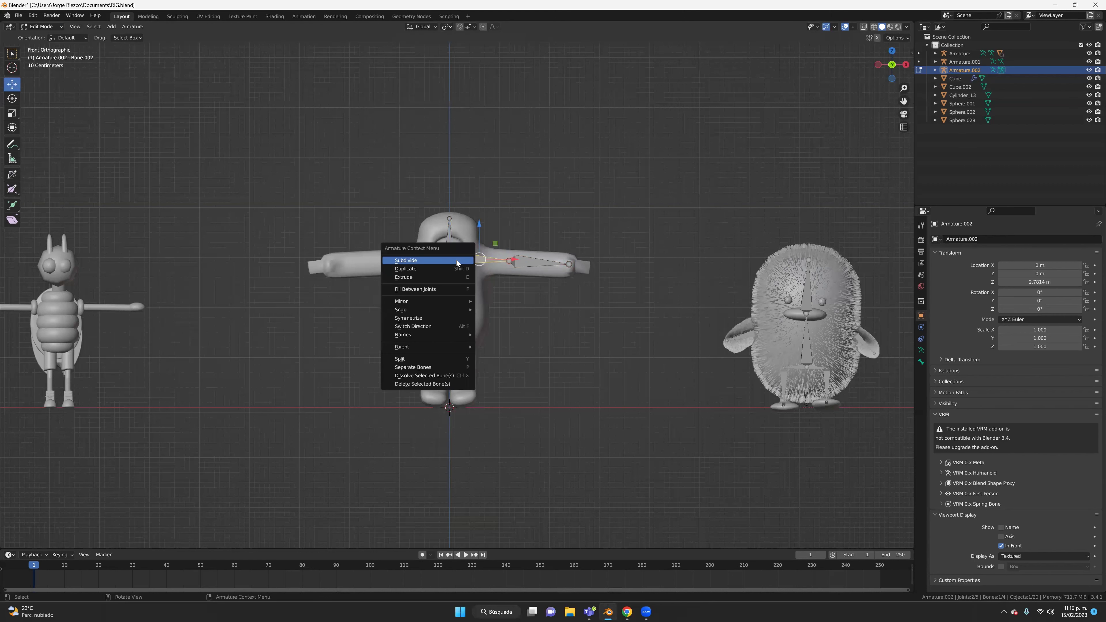
pyautogui.click(456, 260)
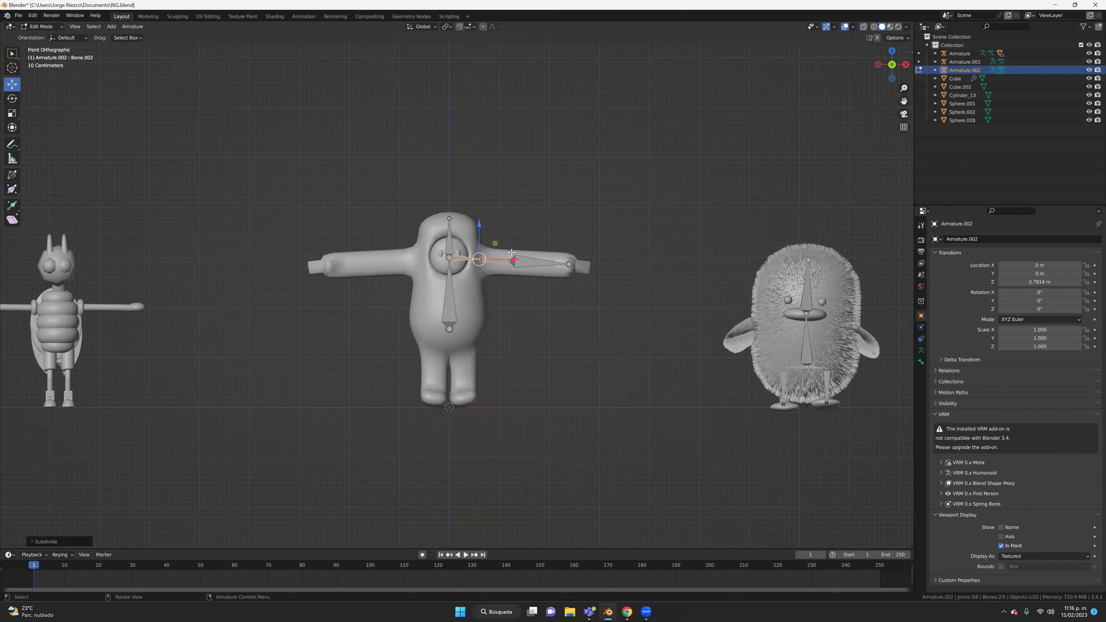
# Step: Slide the elbow joint slightly along the arm, then select the shoulder joint
pyautogui.click(510, 261)
pyautogui.click(510, 260)
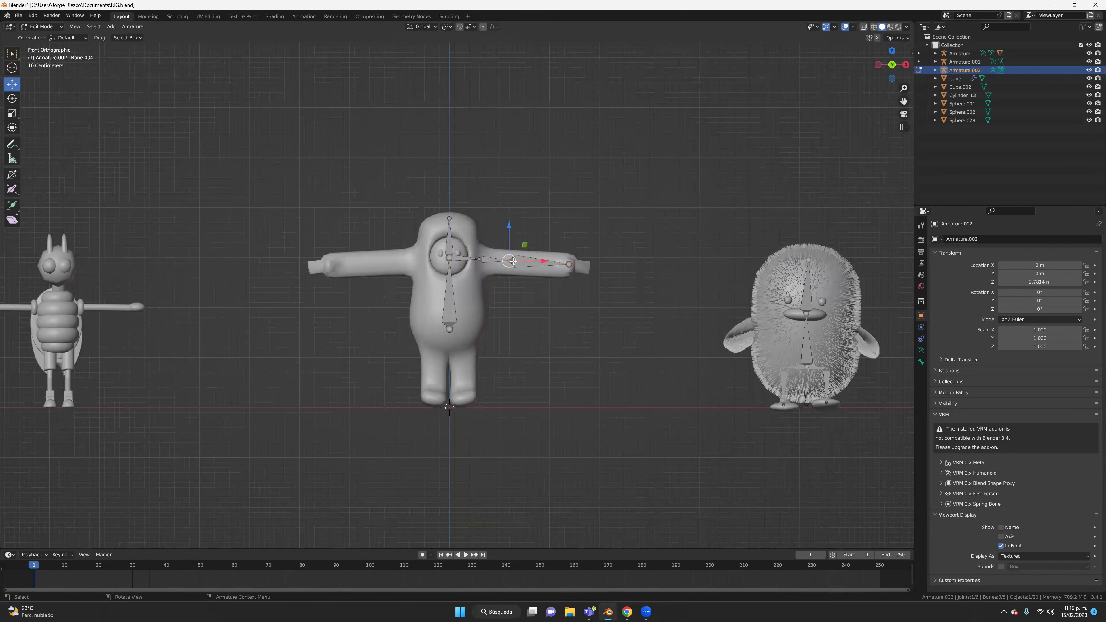
pyautogui.moveTo(544, 260); pyautogui.dragTo(557, 260)
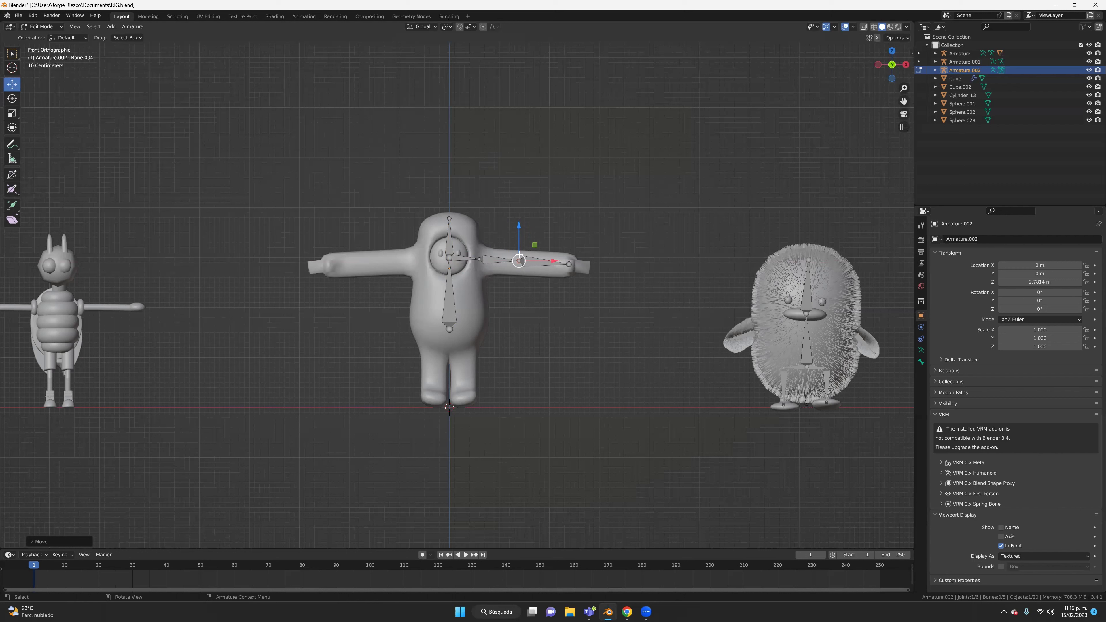
pyautogui.moveTo(549, 261); pyautogui.dragTo(553, 259)
pyautogui.rightClick(554, 260)
pyautogui.moveTo(554, 261); pyautogui.dragTo(558, 257)
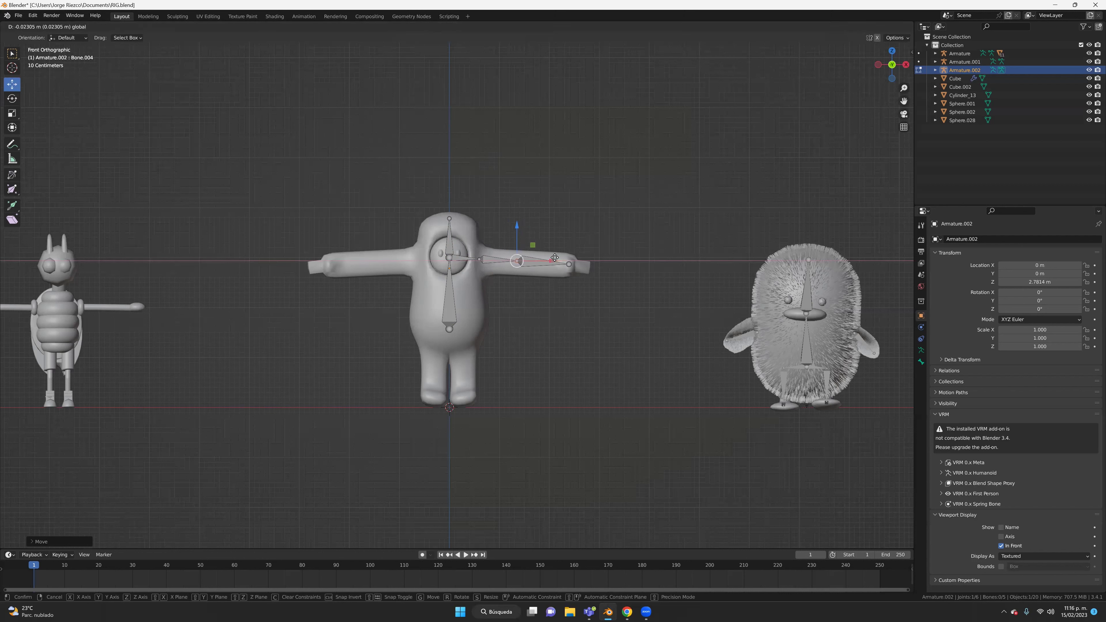
pyautogui.rightClick(555, 258)
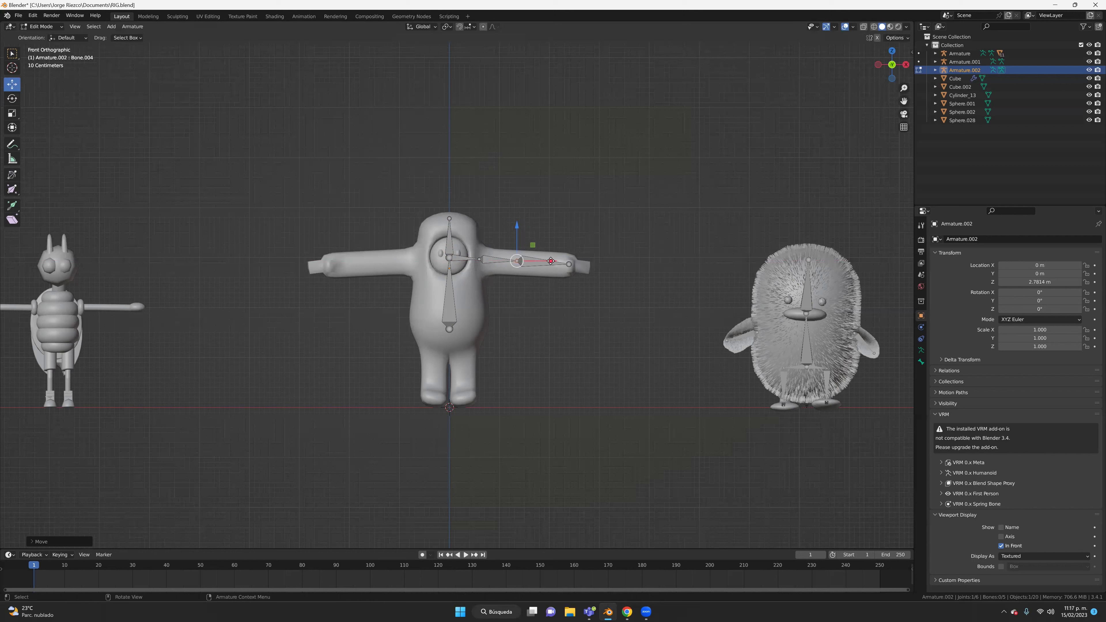
pyautogui.moveTo(544, 261); pyautogui.dragTo(548, 261)
pyautogui.click(548, 261)
pyautogui.click(522, 266)
pyautogui.click(449, 258)
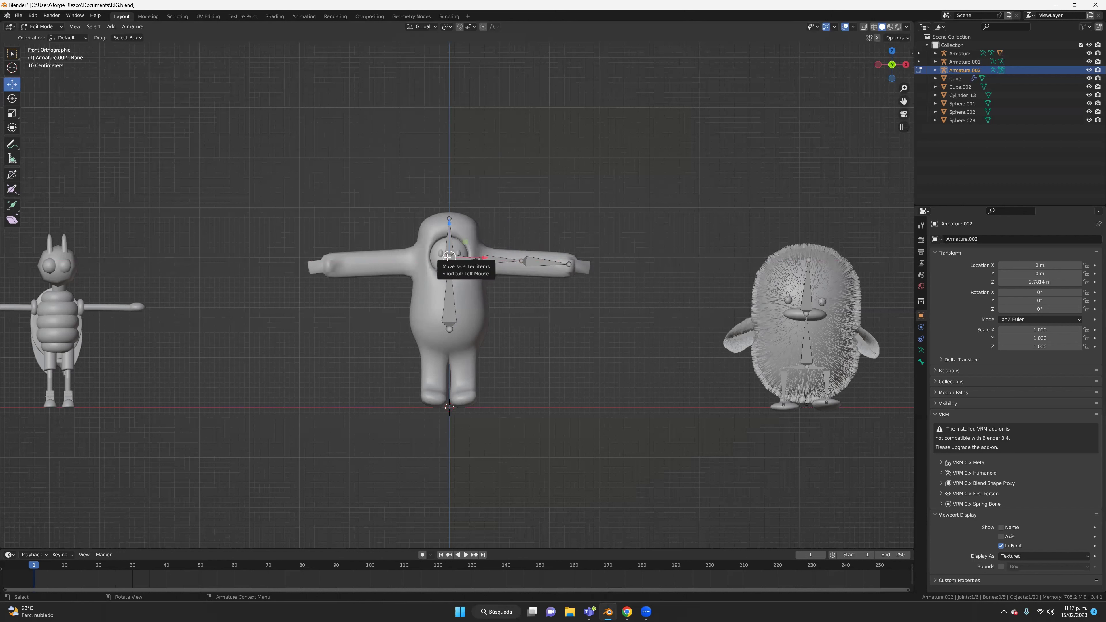
# Step: Extrude a bone from the shoulder out to the other arm and subdivide it twice
pyautogui.press('e')
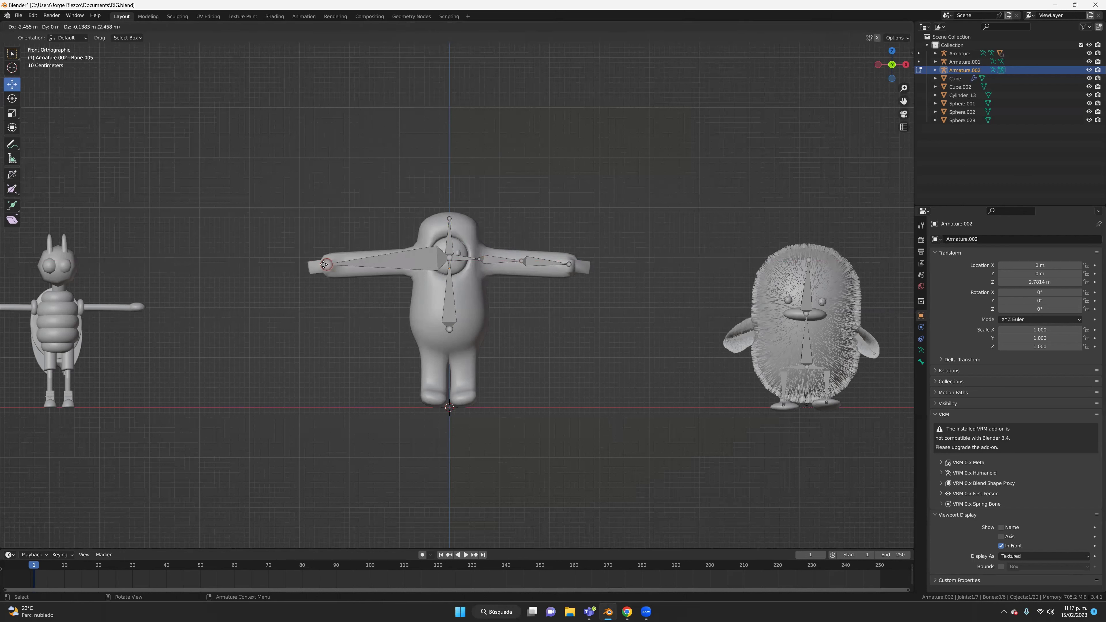
pyautogui.click(324, 265)
pyautogui.click(406, 263)
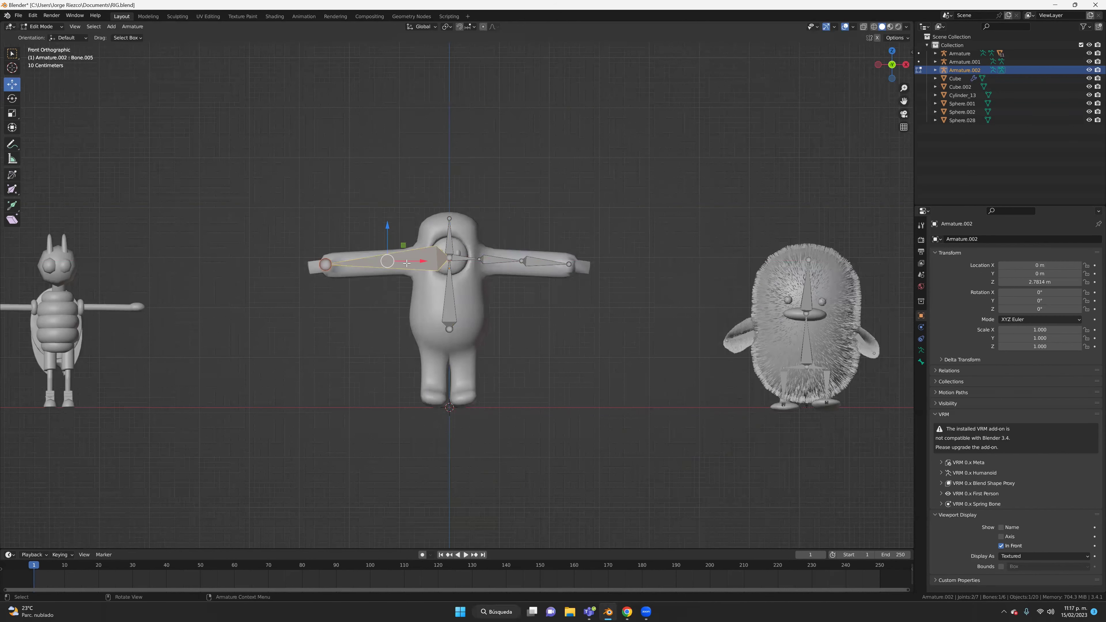
pyautogui.rightClick(407, 263)
pyautogui.click(407, 266)
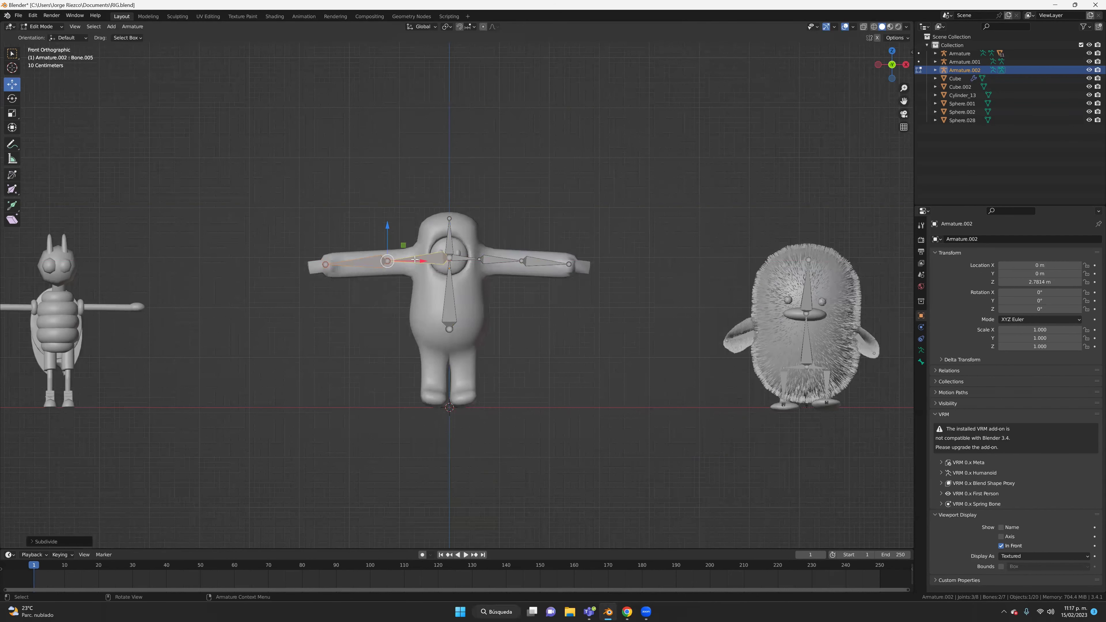
pyautogui.click(442, 258)
pyautogui.rightClick(440, 257)
pyautogui.click(439, 257)
# Step: Slide the upper-arm joint about 0.18 m inward along X, then select the spine's bottom joint
pyautogui.click(389, 259)
pyautogui.press('g')
pyautogui.press('x')
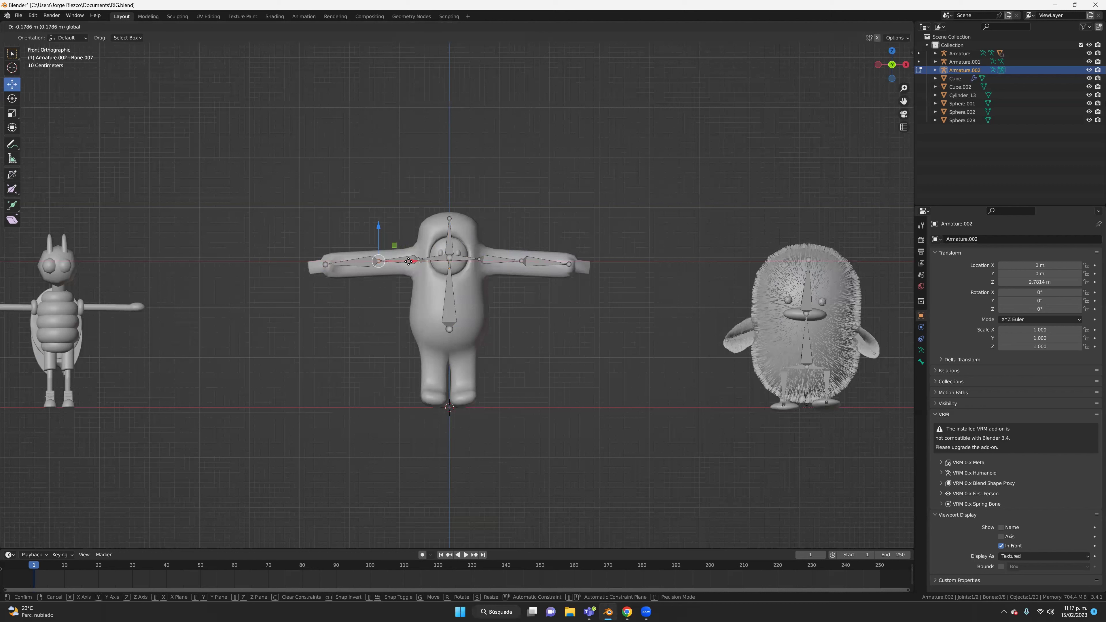
pyautogui.click(407, 262)
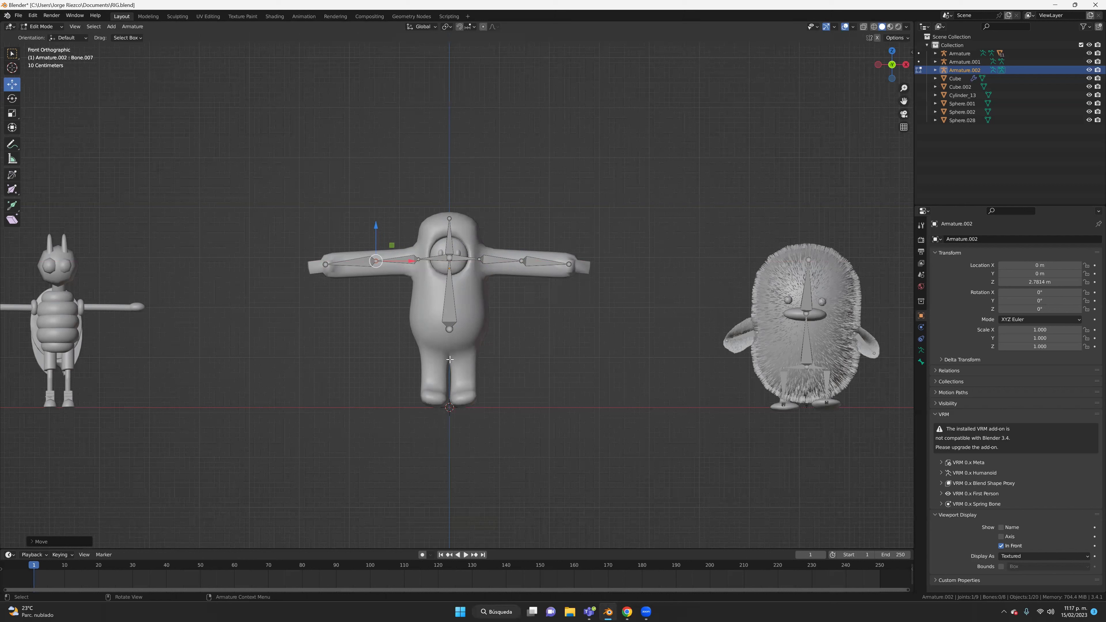
pyautogui.click(449, 329)
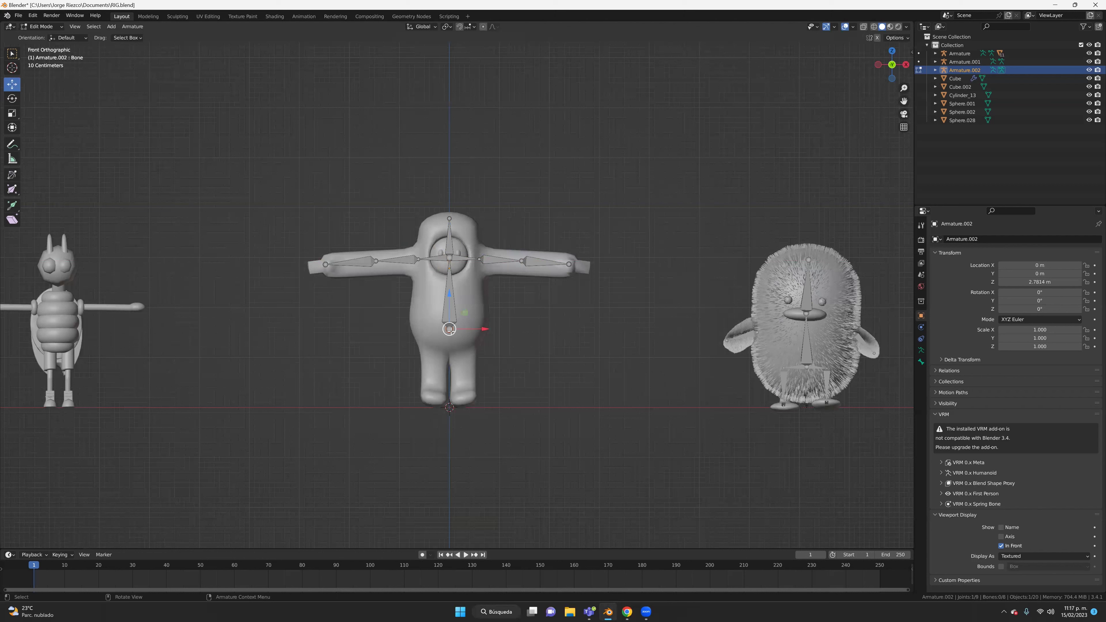
# Step: Extrude a hip bone from the spine base and a leg bone to the left foot, then shift it sideways
pyautogui.press('e')
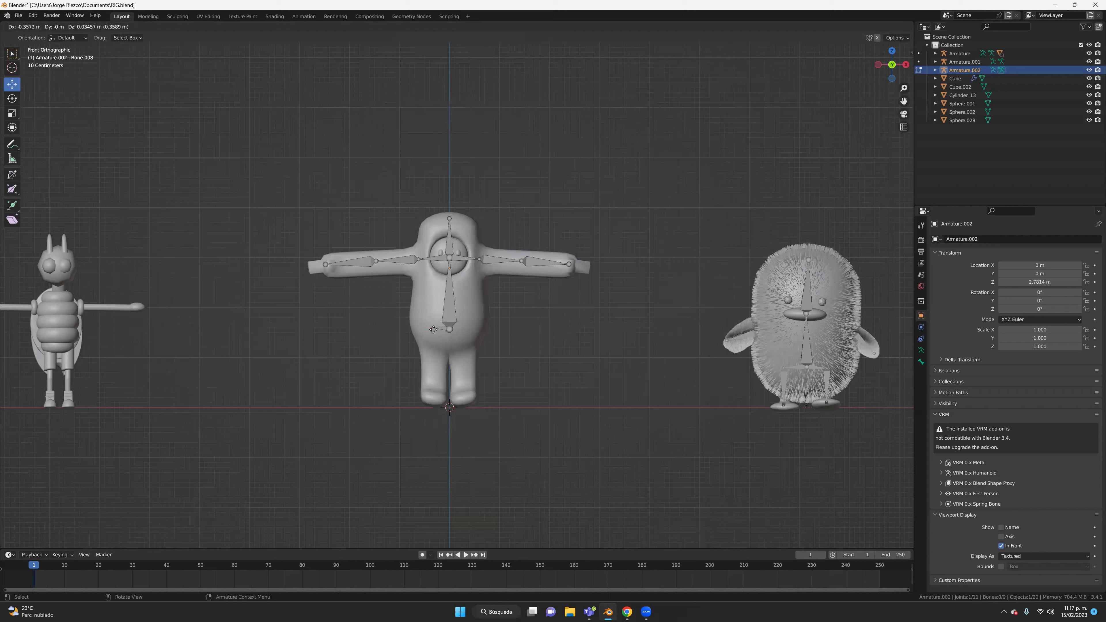
pyautogui.click(434, 330)
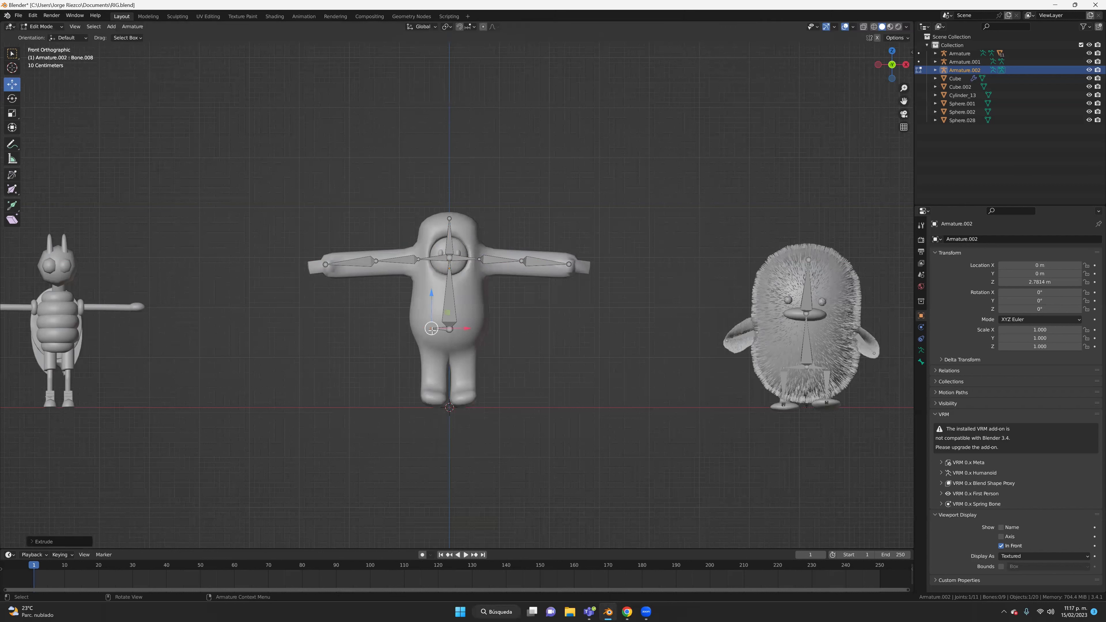
pyautogui.press('e')
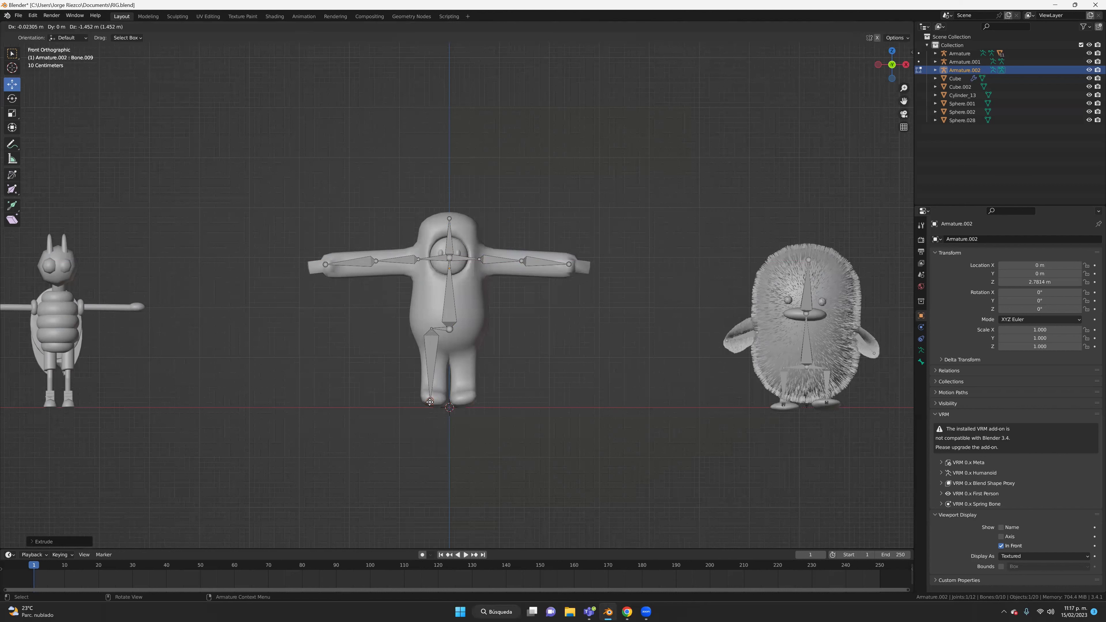
pyautogui.click(430, 402)
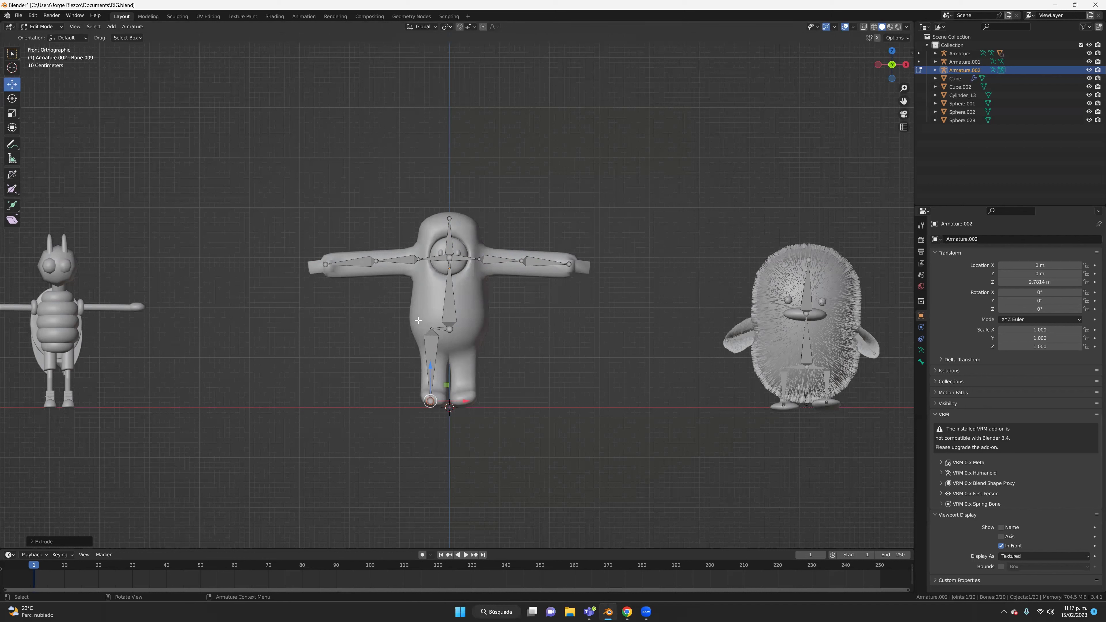
pyautogui.click(431, 340)
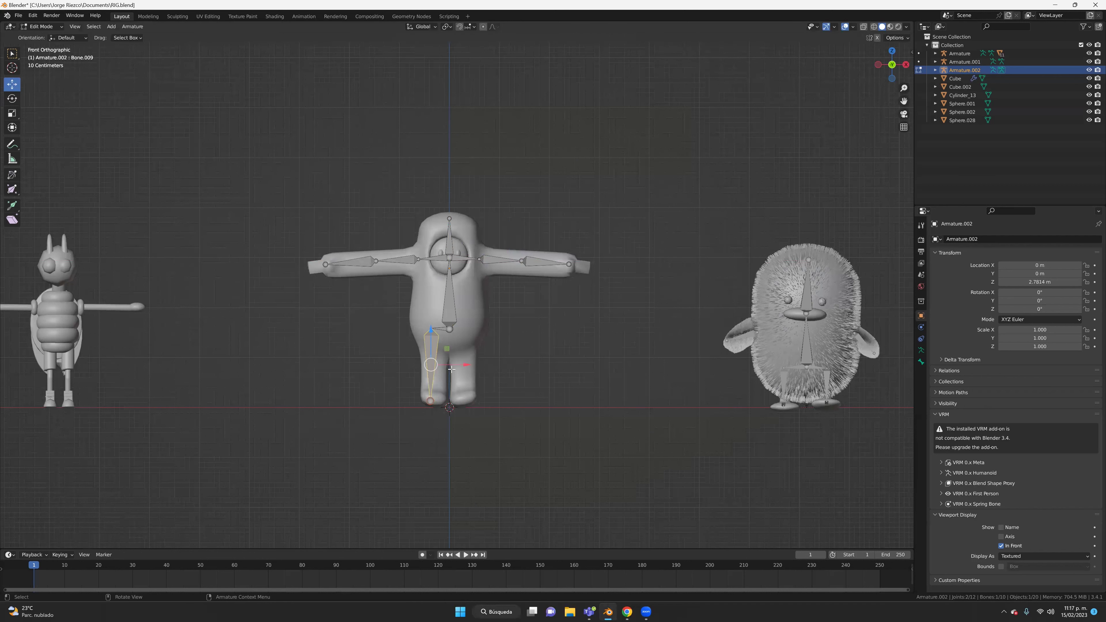
pyautogui.moveTo(469, 366); pyautogui.dragTo(470, 365)
# Step: Extrude the right hip and leg bones to the right foot and slide the leg toward the centre
pyautogui.click(449, 329)
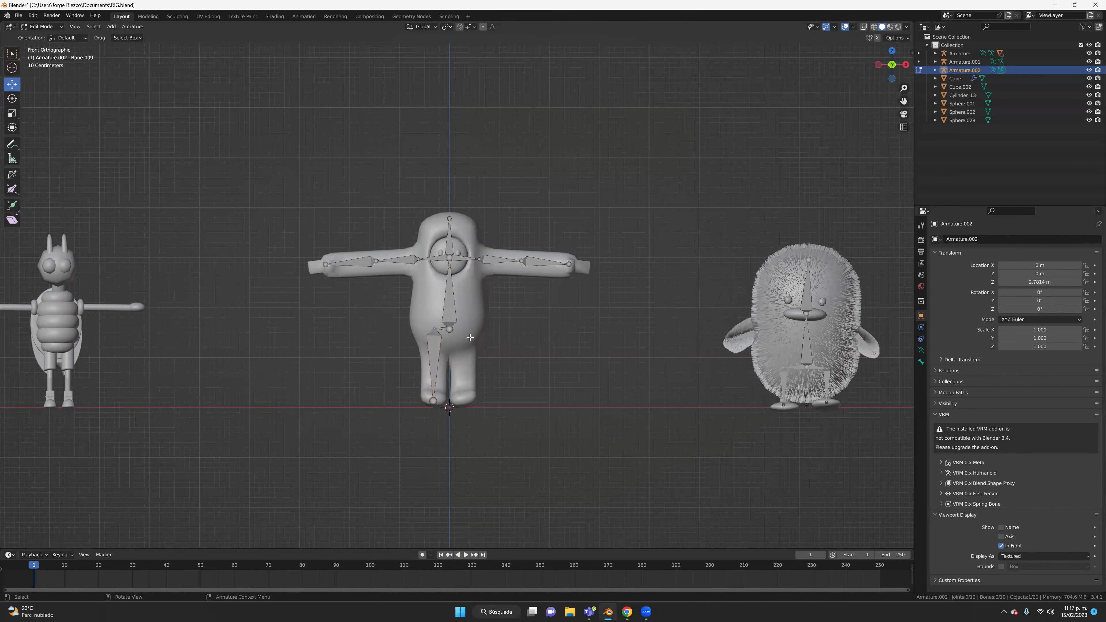
pyautogui.click(449, 330)
pyautogui.press('e')
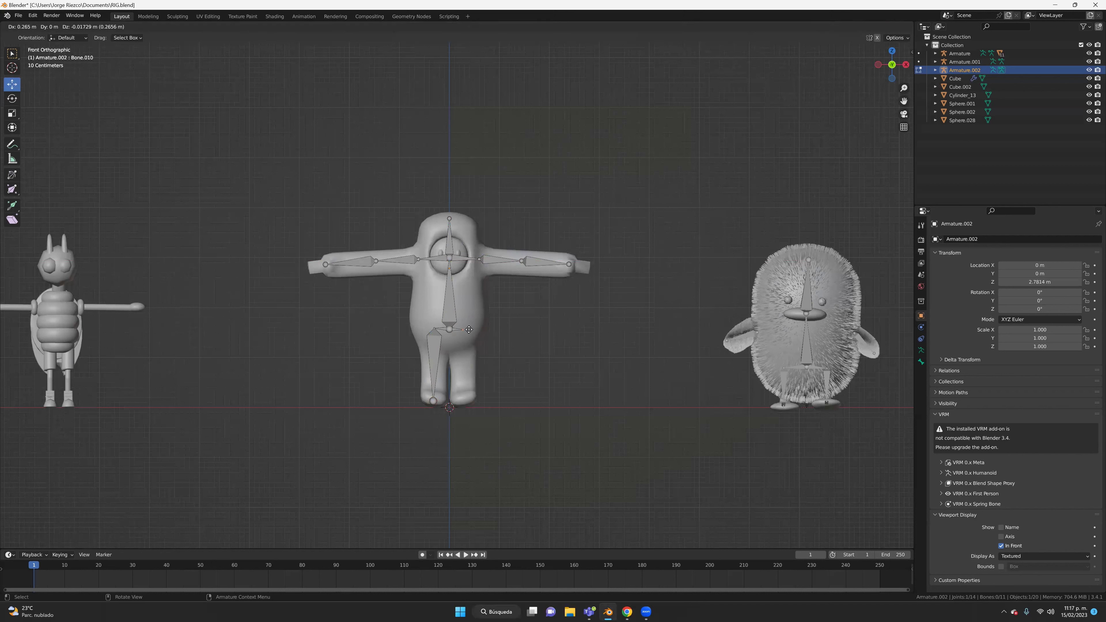
pyautogui.click(470, 330)
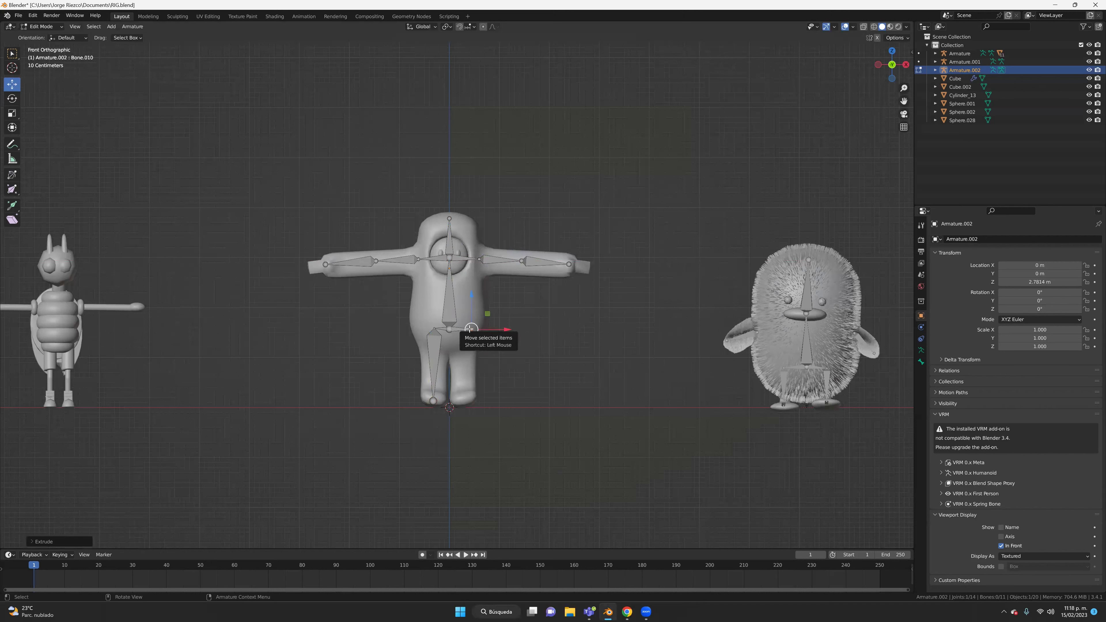
pyautogui.press('e')
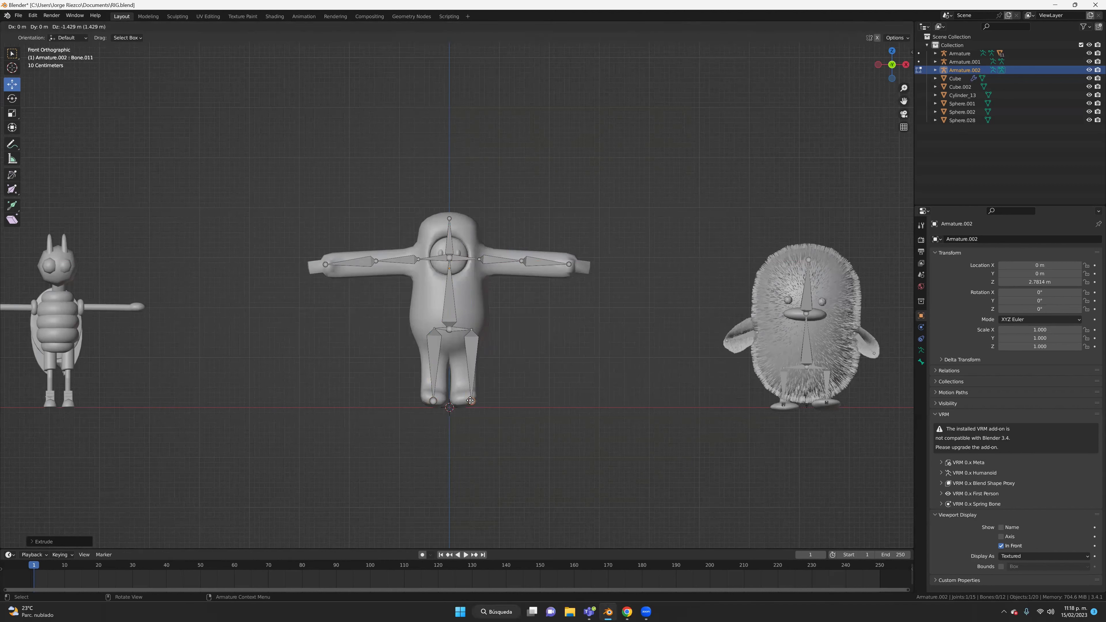
pyautogui.click(472, 400)
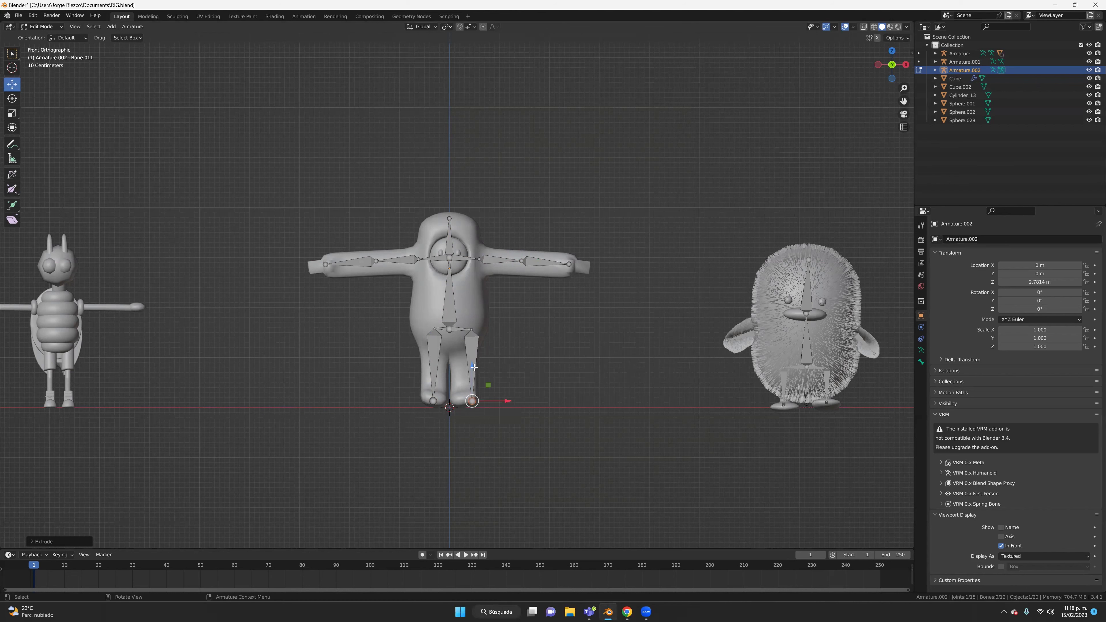
pyautogui.click(473, 356)
pyautogui.moveTo(503, 366); pyautogui.dragTo(496, 365)
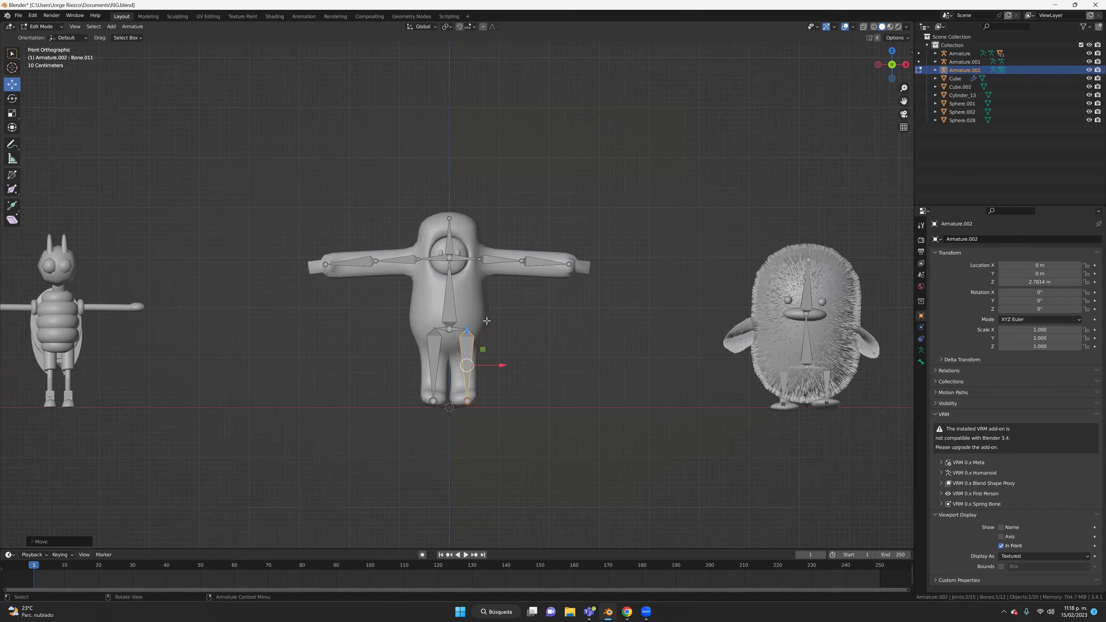
pyautogui.moveTo(502, 365); pyautogui.dragTo(499, 364)
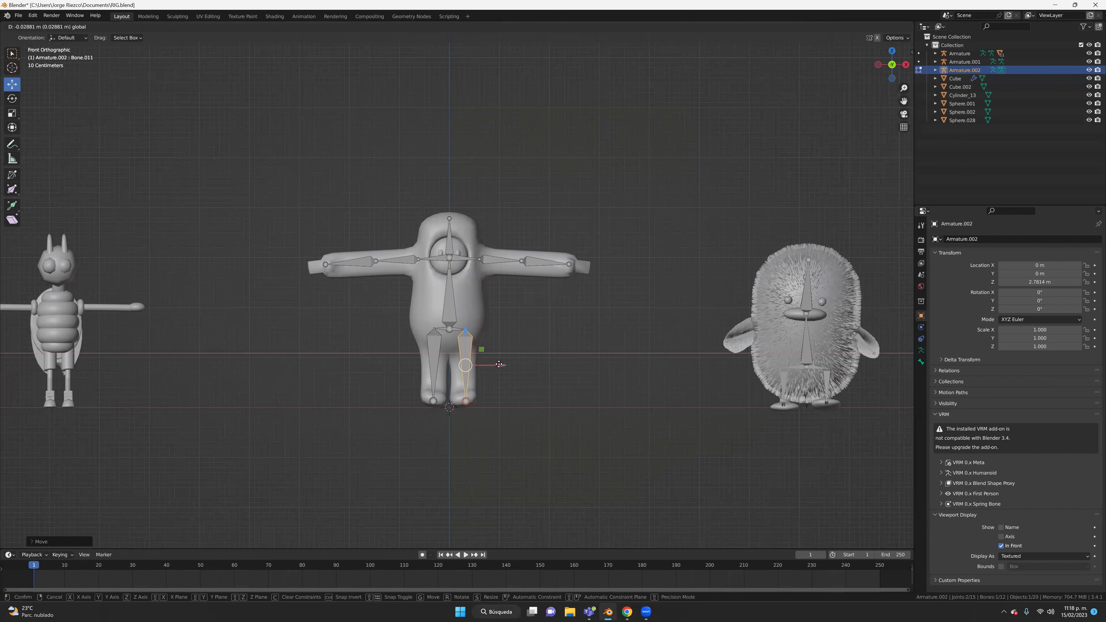
# Step: Confirm the right leg bone's new position and inspect the rig from back and side views
pyautogui.click(579, 405)
pyautogui.scroll(5, 605, 393)
pyautogui.moveTo(605, 392); pyautogui.dragTo(568, 401, button='middle')
pyautogui.scroll(5, 568, 400)
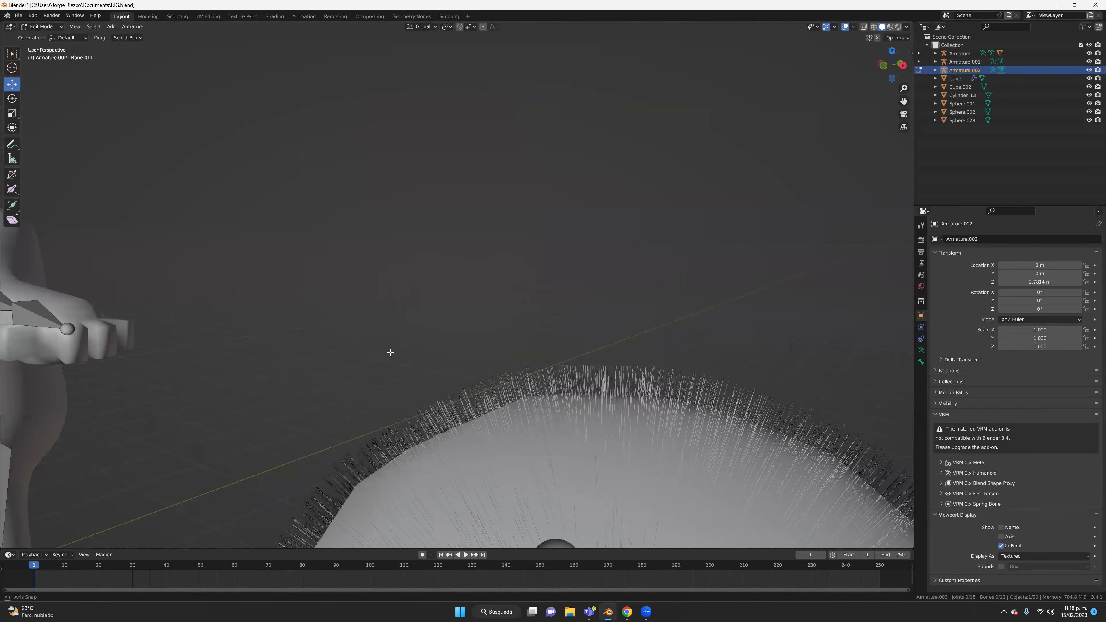
pyautogui.scroll(-8, 390, 353)
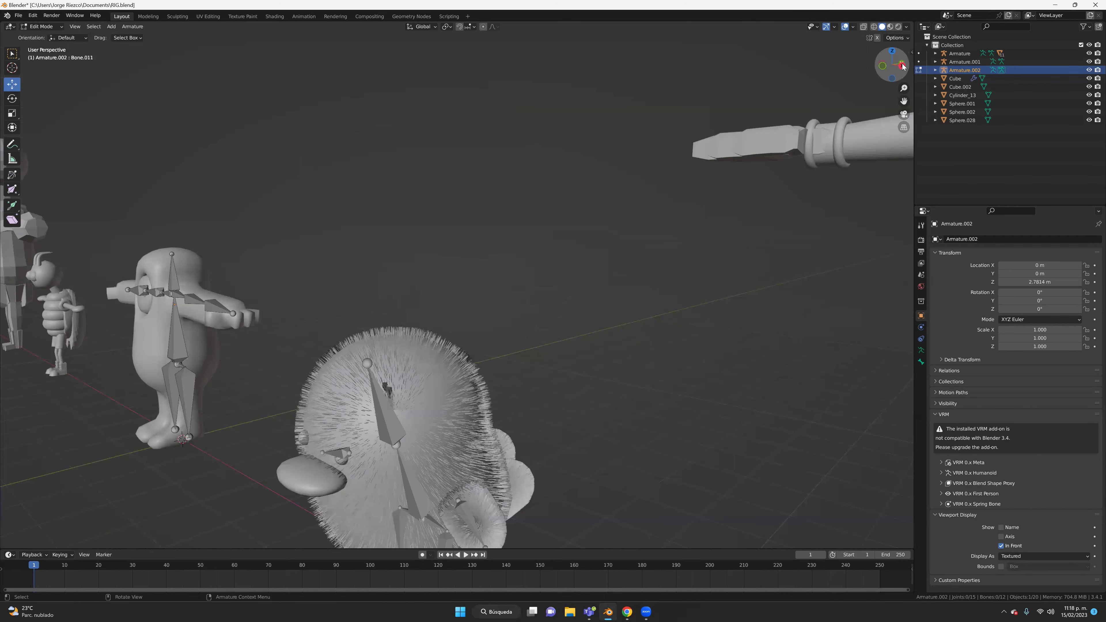
pyautogui.click(889, 68)
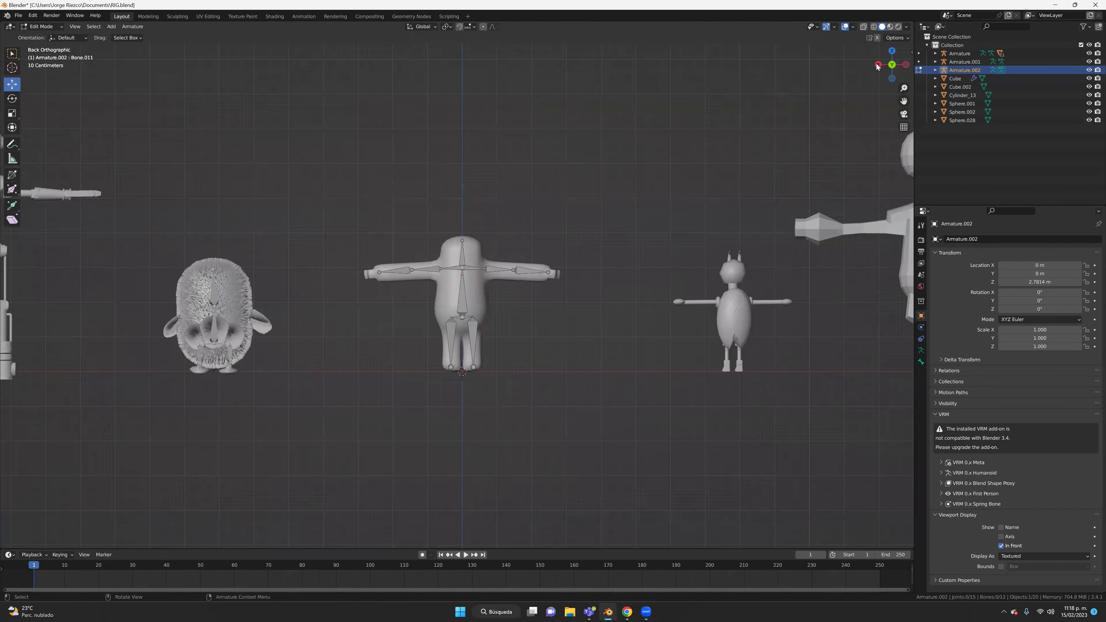
pyautogui.click(878, 64)
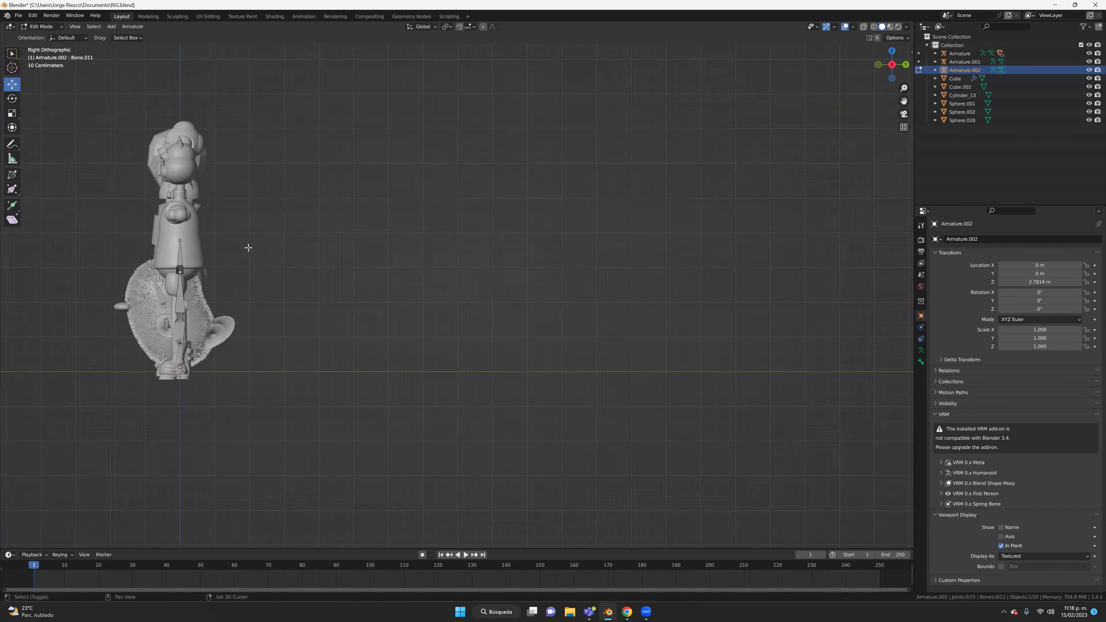
pyautogui.keyDown('ctrl'); pyautogui.scroll(-1, 314, 244); pyautogui.keyUp('ctrl')
pyautogui.keyDown('ctrl'); pyautogui.scroll(-1, 301, 252); pyautogui.keyUp('ctrl')
pyautogui.keyDown('ctrl'); pyautogui.scroll(-1, 287, 275); pyautogui.keyUp('ctrl')
# Step: Return to the straight front view and select the right leg bone
pyautogui.moveTo(299, 273); pyautogui.dragTo(318, 269, button='middle')
pyautogui.moveTo(249, 287)
pyautogui.mouseDown(button='middle')
pyautogui.moveTo(245, 299)
pyautogui.moveTo(318, 324)
pyautogui.mouseUp(button='middle')
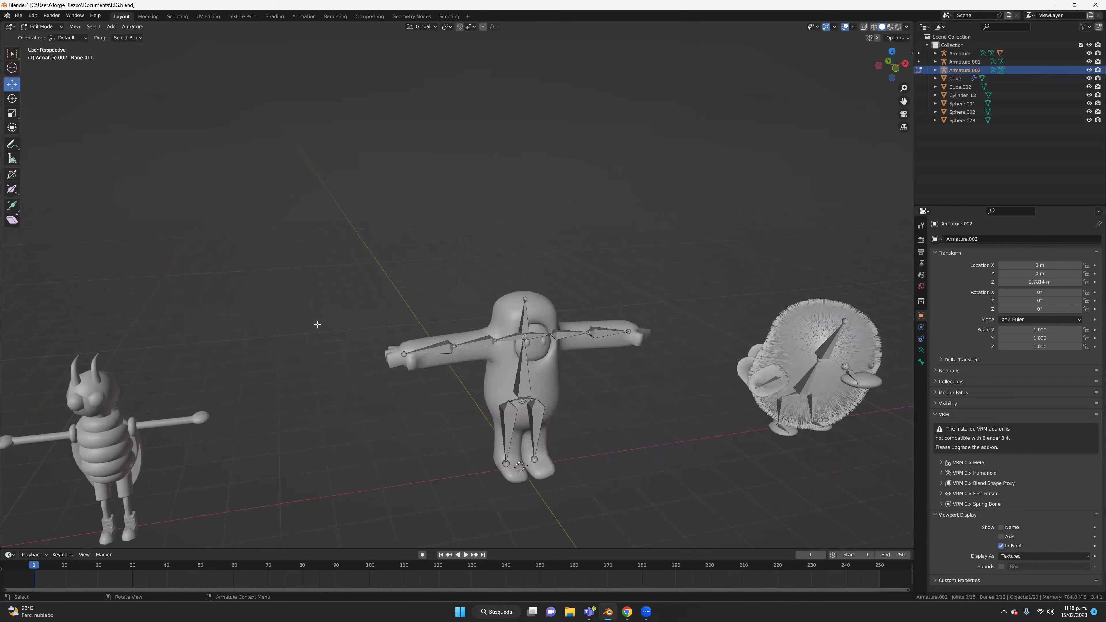
pyautogui.moveTo(489, 356); pyautogui.dragTo(481, 349, button='middle')
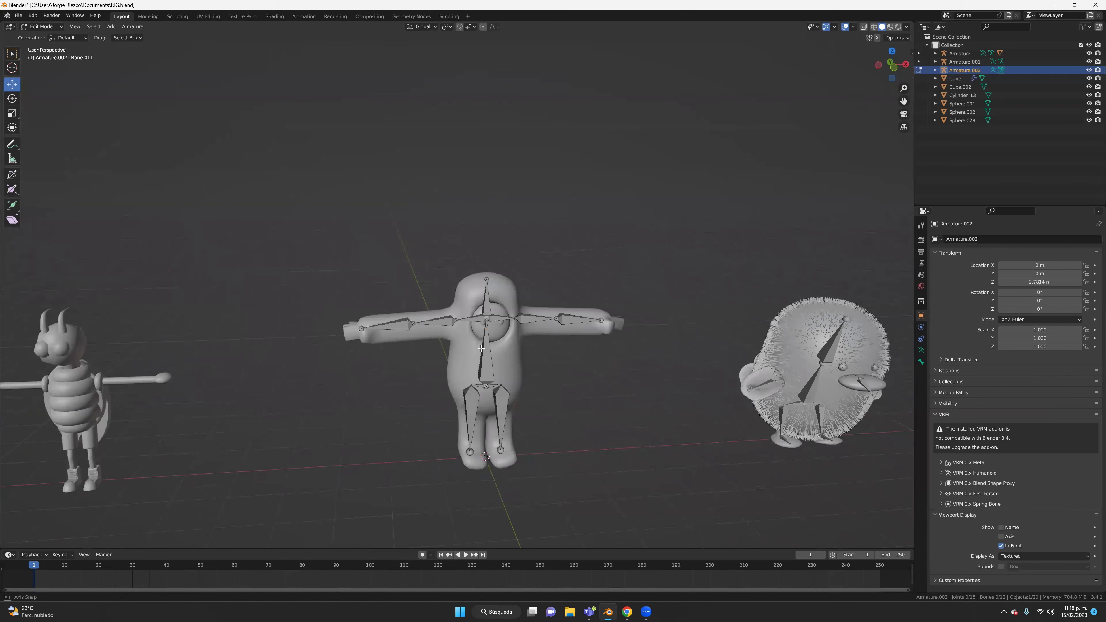
pyautogui.click(892, 71)
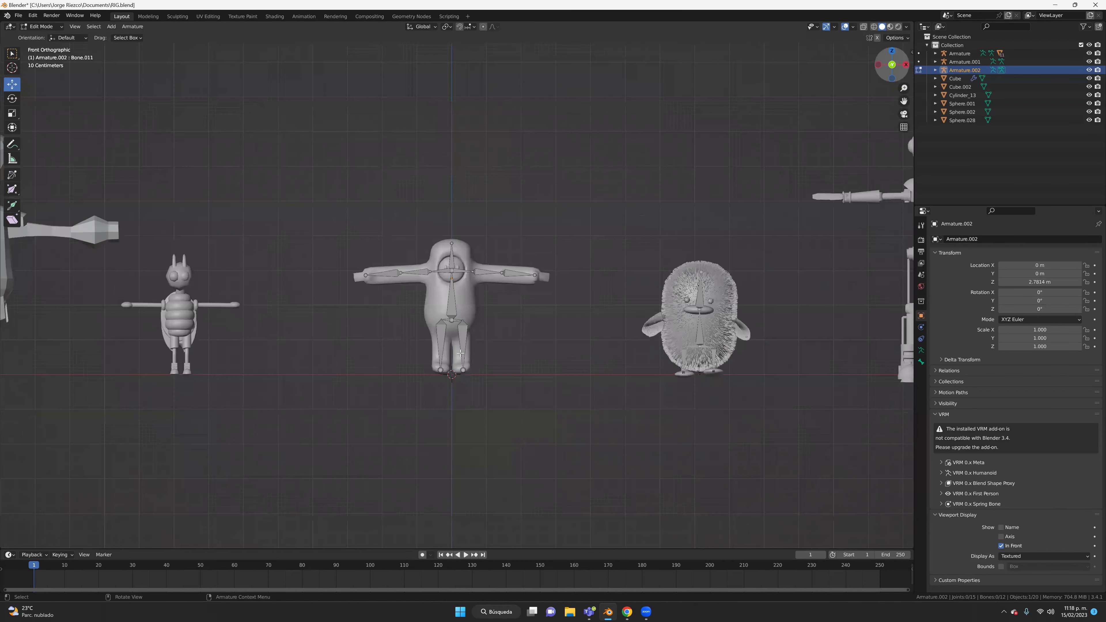
pyautogui.scroll(1, 457, 361)
pyautogui.scroll(1, 460, 368)
pyautogui.click(462, 367)
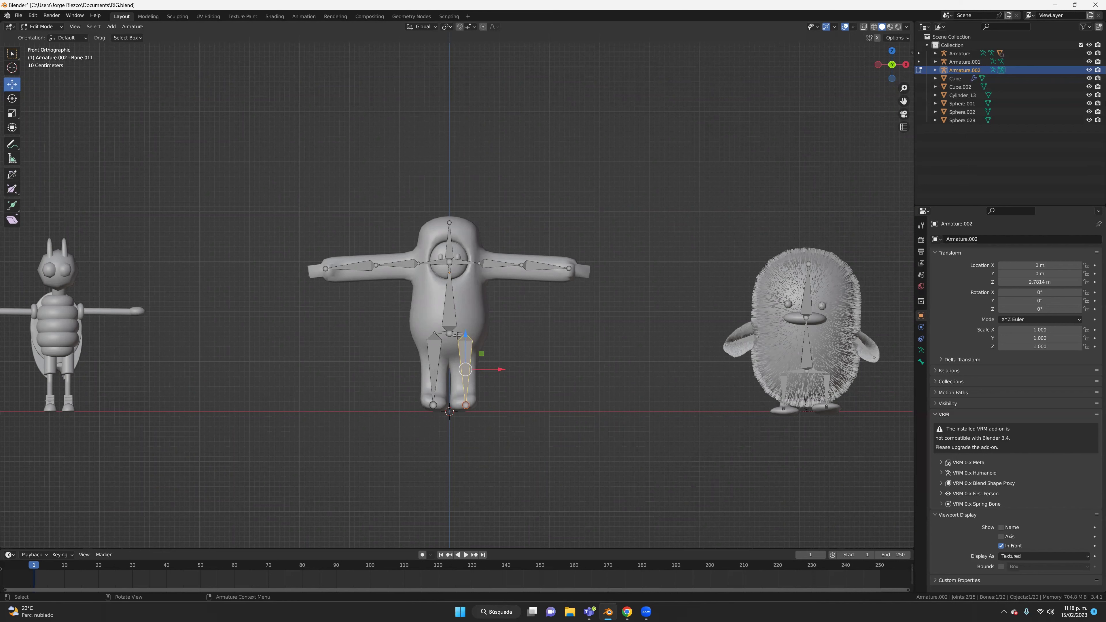
# Step: Subdivide the right leg bone and raise the new knee joint up the leg
pyautogui.rightClick(465, 357)
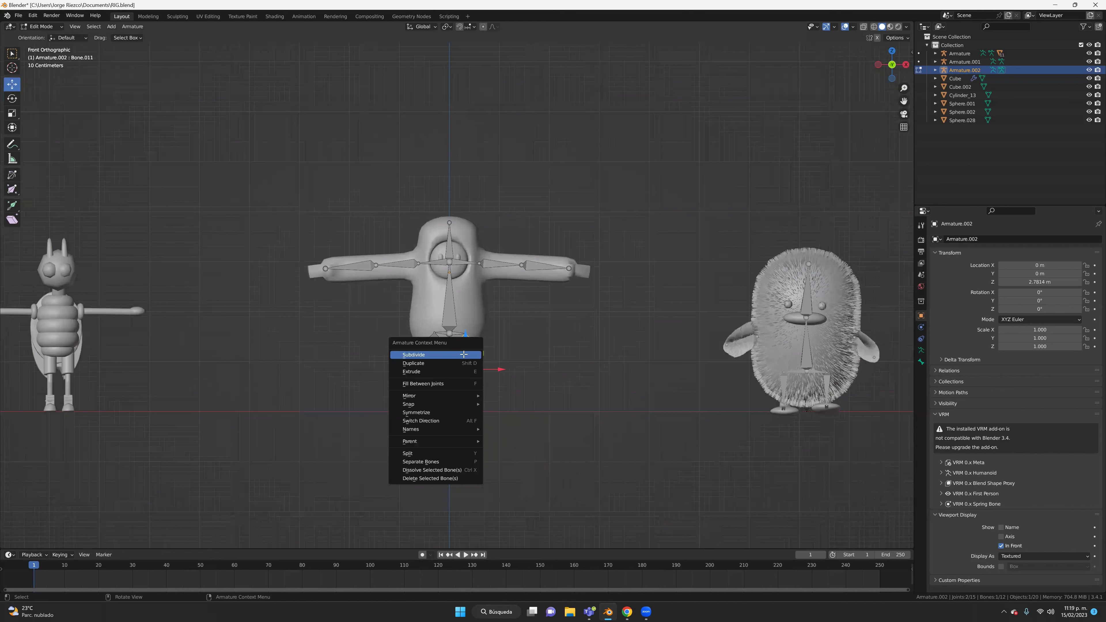
pyautogui.click(464, 355)
pyautogui.click(465, 369)
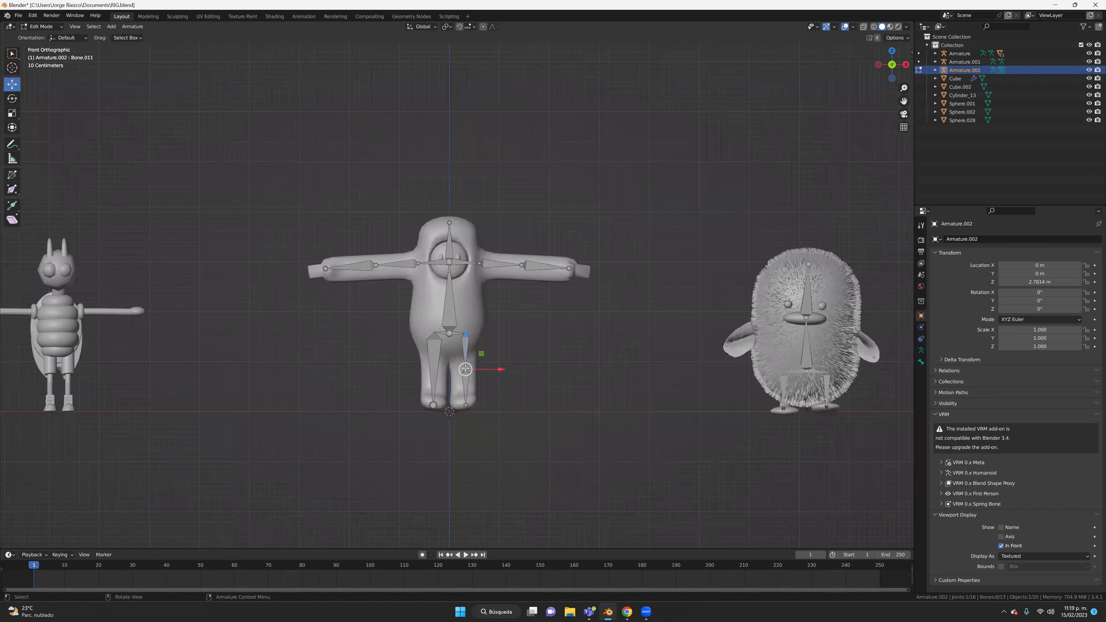
pyautogui.moveTo(465, 333)
pyautogui.mouseDown()
pyautogui.moveTo(468, 316)
pyautogui.moveTo(460, 347)
pyautogui.mouseUp()
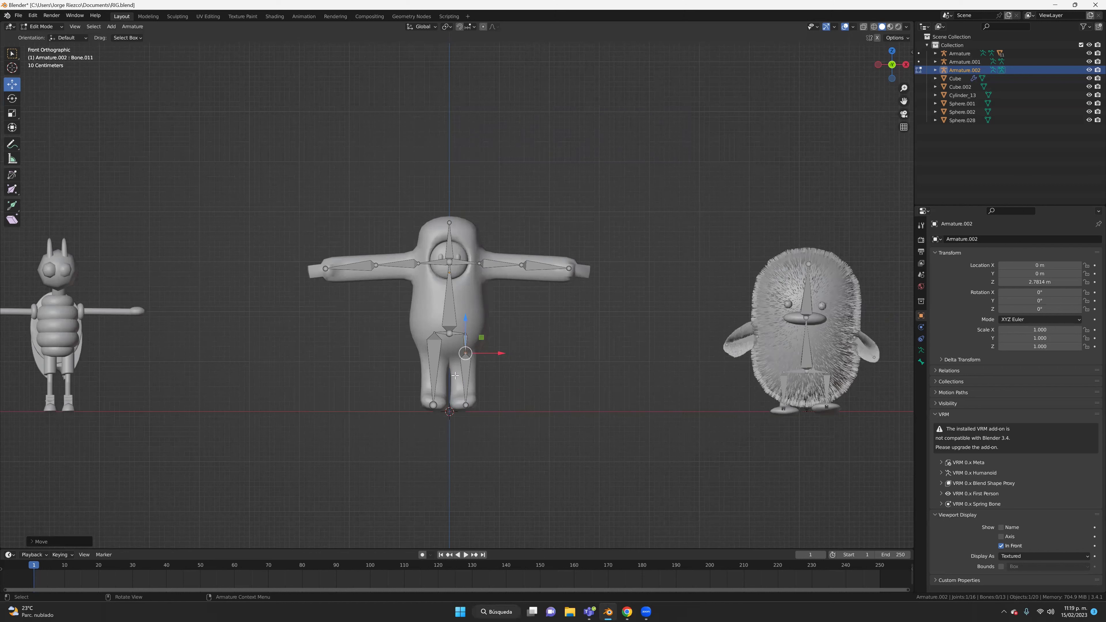
# Step: Split the left leg bone and raise its new knee joint into place
pyautogui.click(431, 354)
pyautogui.hotkey('ctrl', 'z')
pyautogui.moveTo(435, 334); pyautogui.dragTo(439, 315)
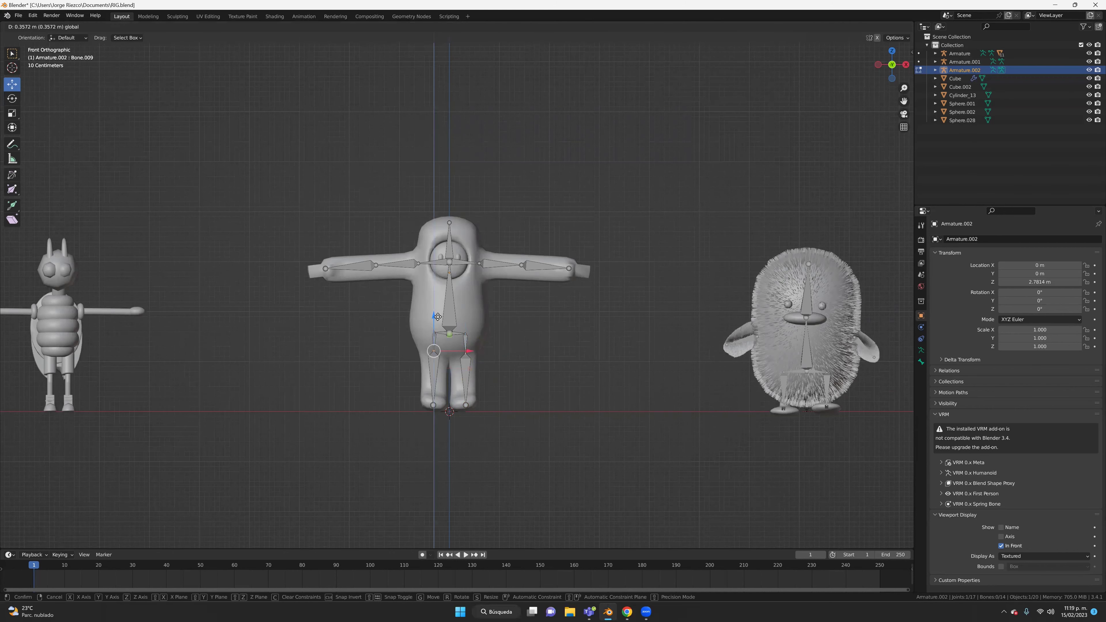
pyautogui.moveTo(438, 317); pyautogui.dragTo(439, 317)
pyautogui.click(511, 408)
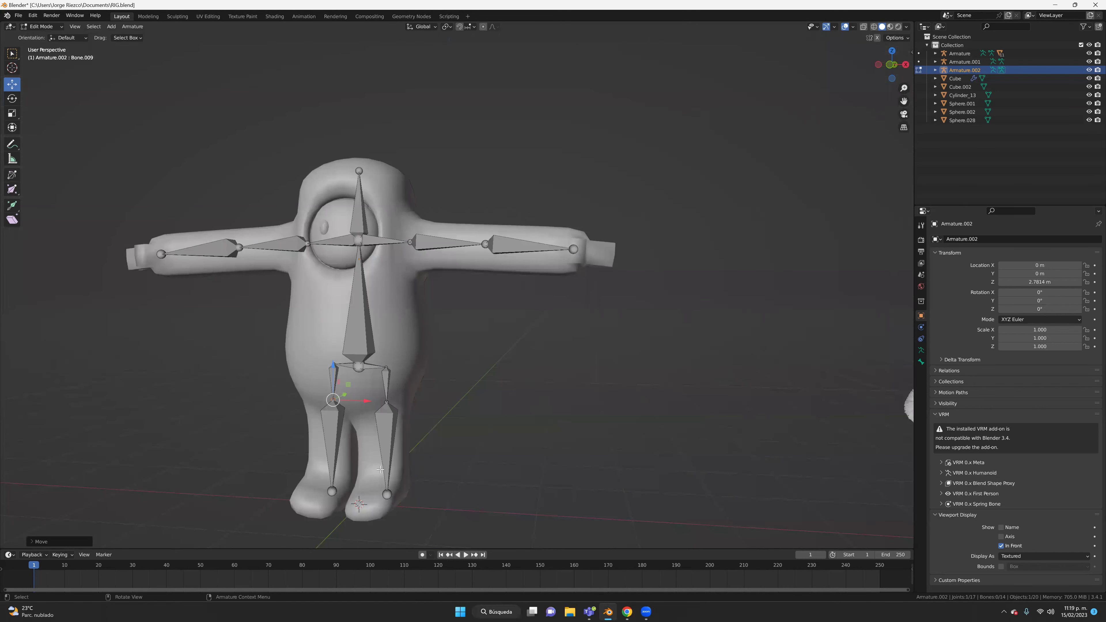
# Step: Extrude a foot bone forward from the right ankle in the side orthographic view
pyautogui.click(389, 496)
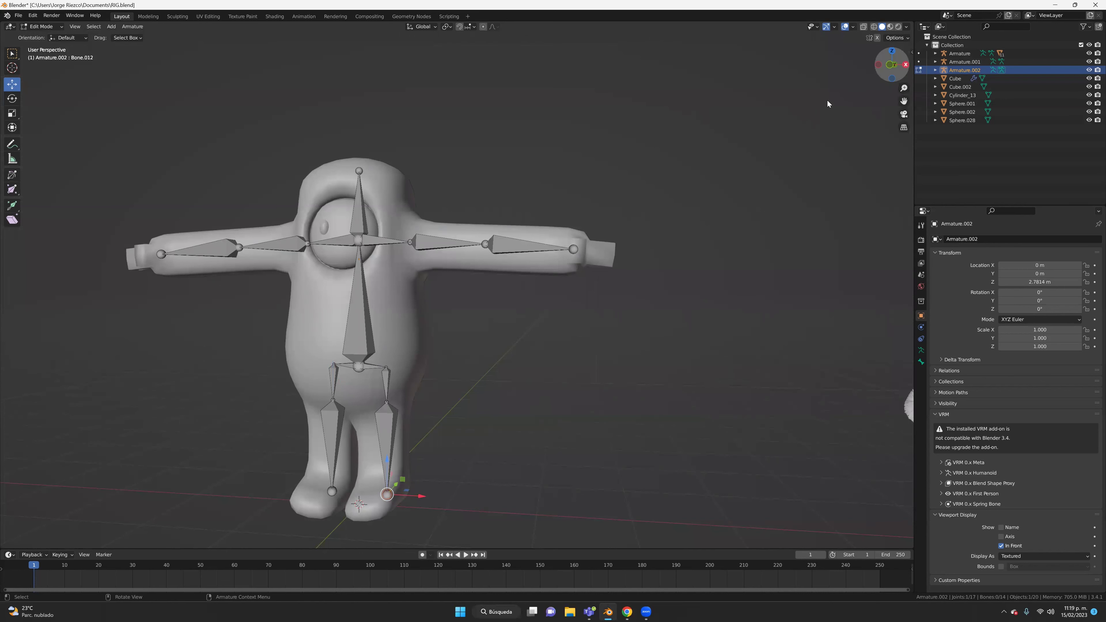
pyautogui.scroll(-4, 828, 104)
pyautogui.press('KP_3')
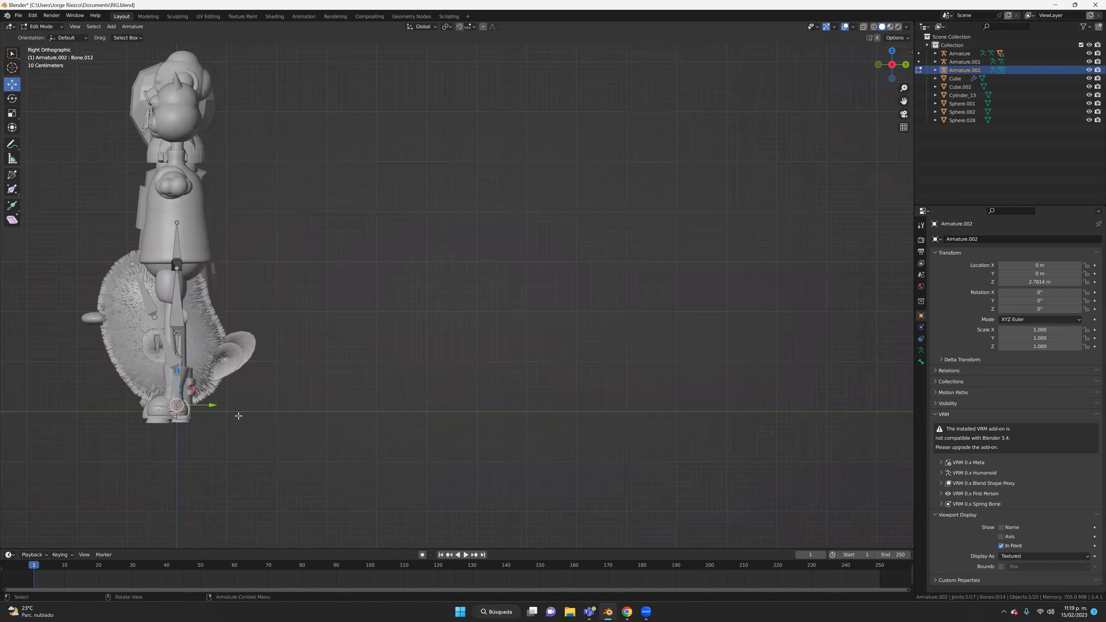
pyautogui.keyDown('shift'); pyautogui.moveTo(211, 411); pyautogui.dragTo(289, 441, button='middle'); pyautogui.keyUp('shift')
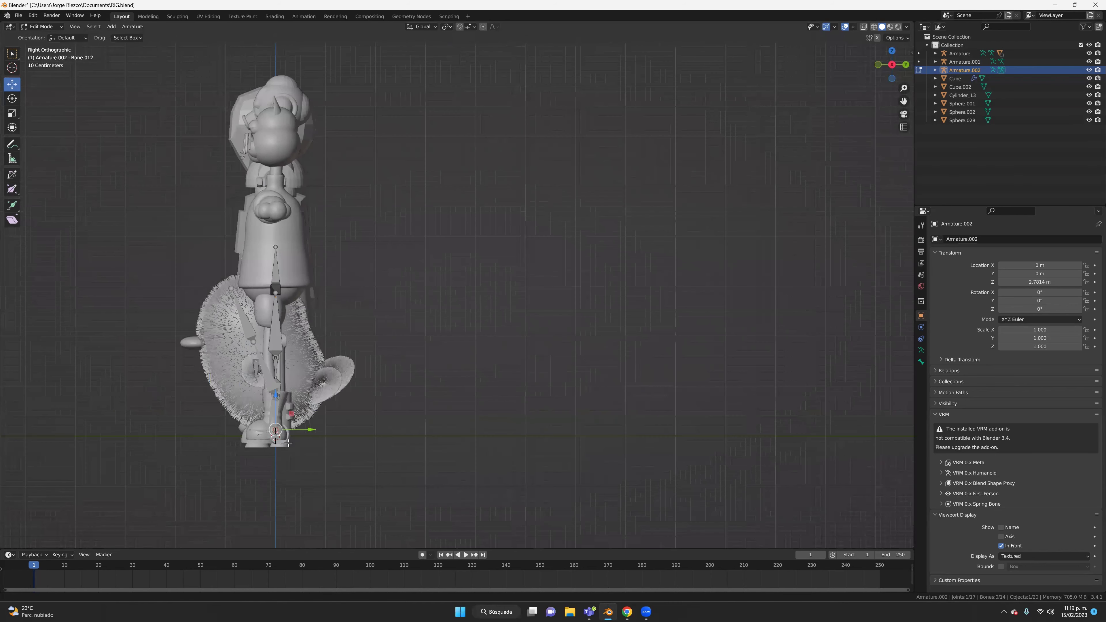
pyautogui.press('e')
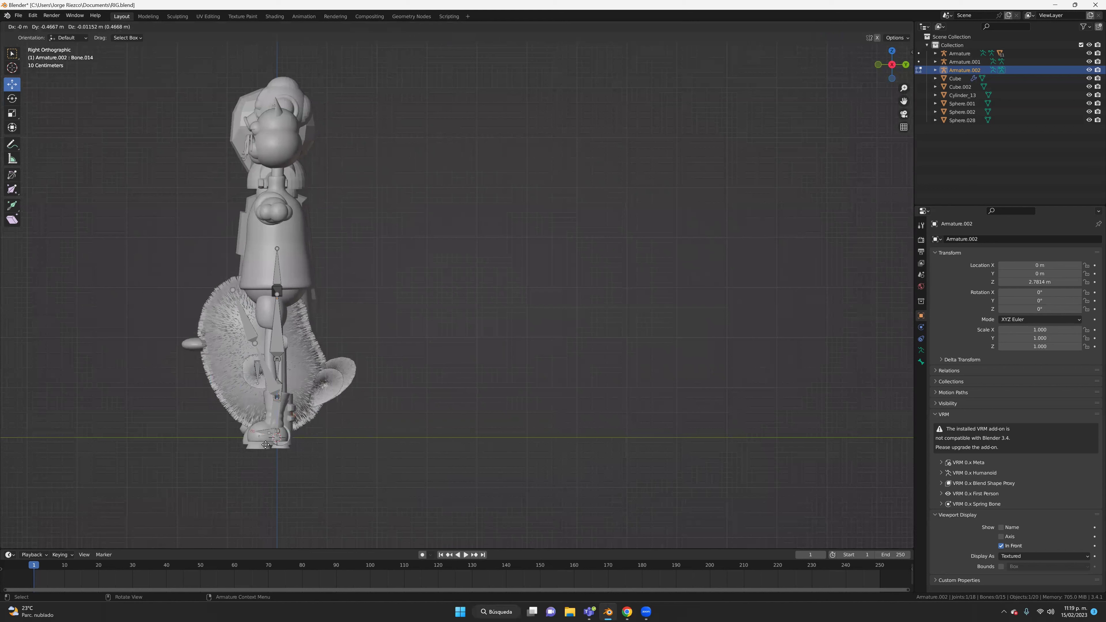
pyautogui.click(268, 443)
pyautogui.moveTo(335, 445); pyautogui.dragTo(406, 461, button='middle')
# Step: Extrude a foot bone from the other ankle in Left Orthographic view, then switch to Object Mode
pyautogui.click(456, 483)
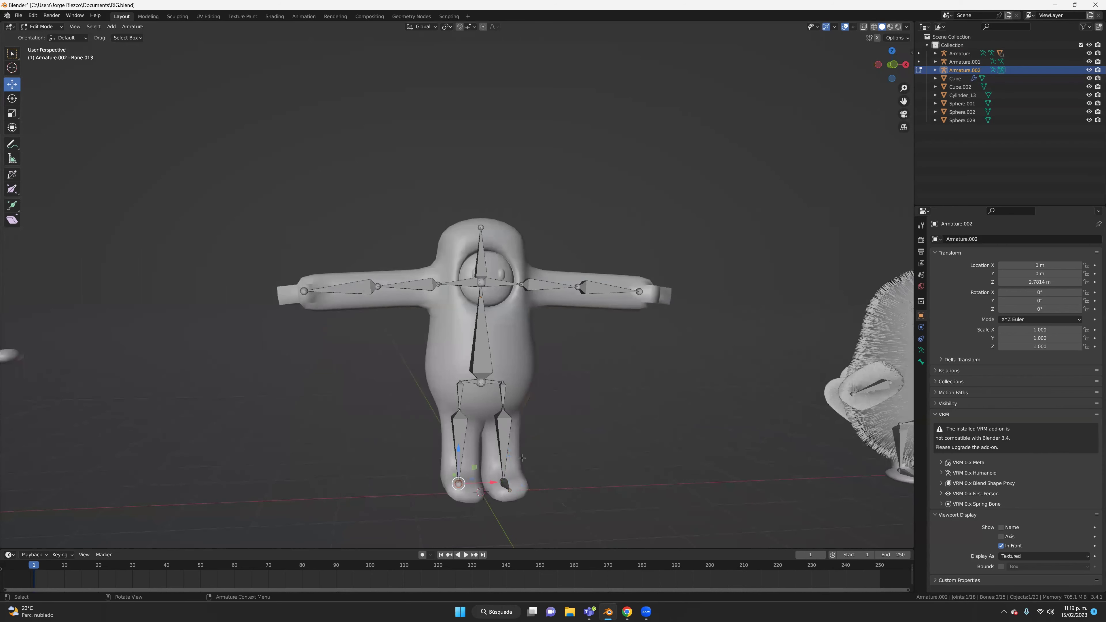
pyautogui.click(878, 65)
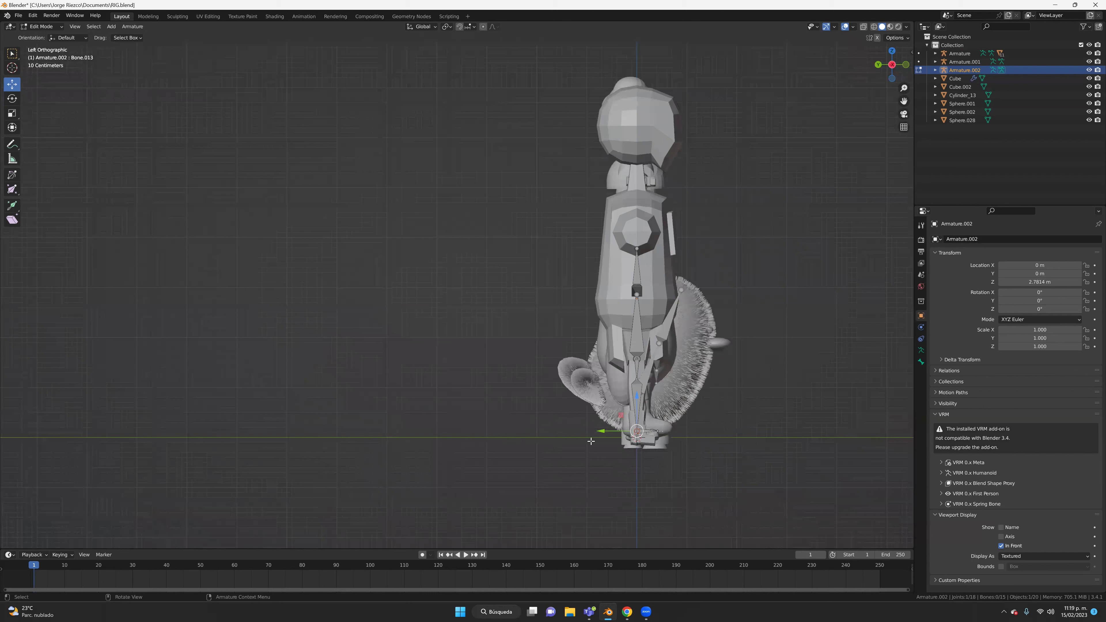
pyautogui.press('e')
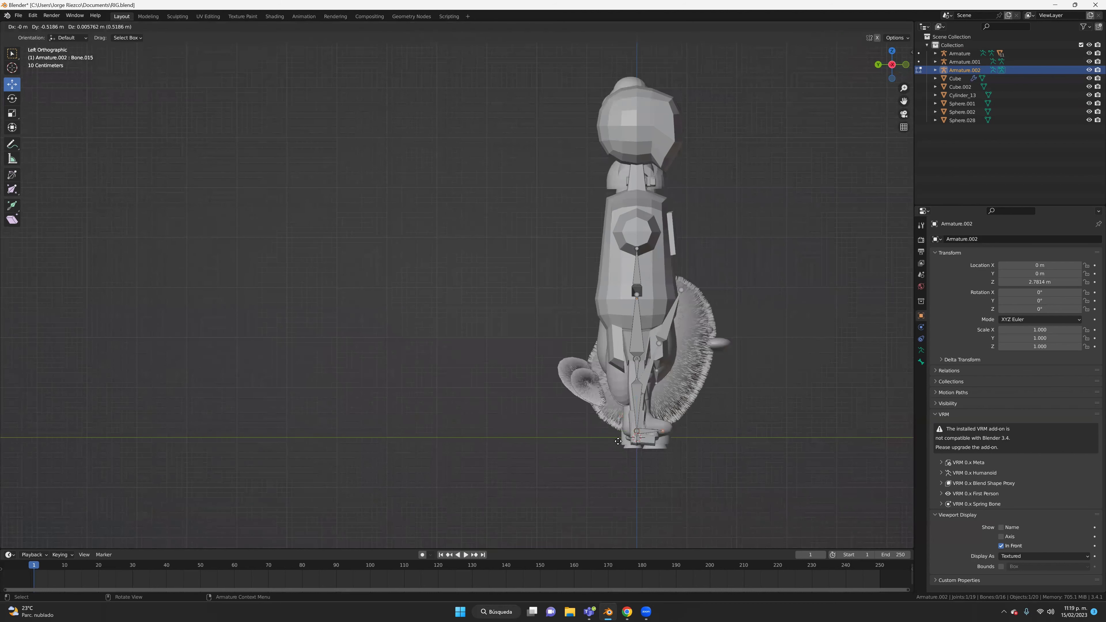
pyautogui.click(619, 439)
pyautogui.hotkey('ctrl', 'z')
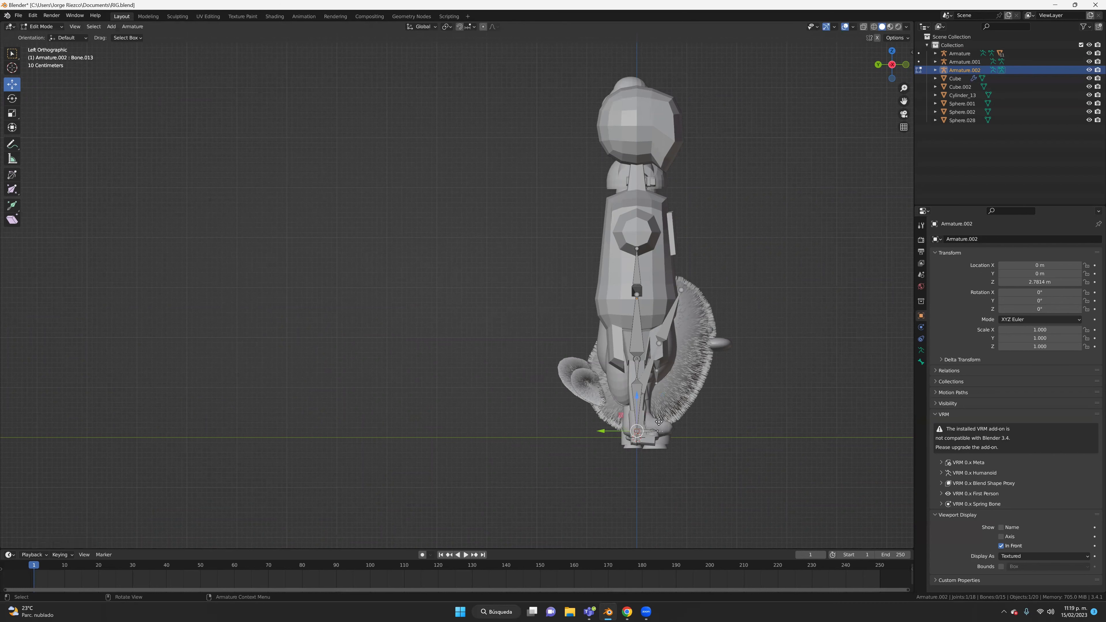
pyautogui.press('e')
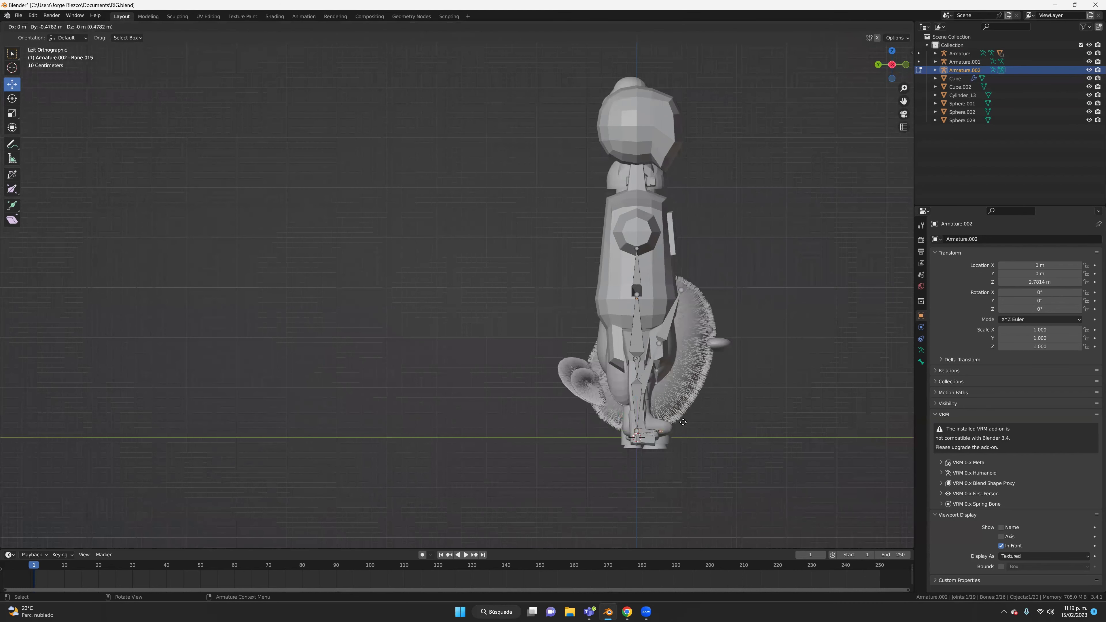
pyautogui.click(734, 473)
pyautogui.moveTo(734, 473); pyautogui.dragTo(651, 479, button='middle')
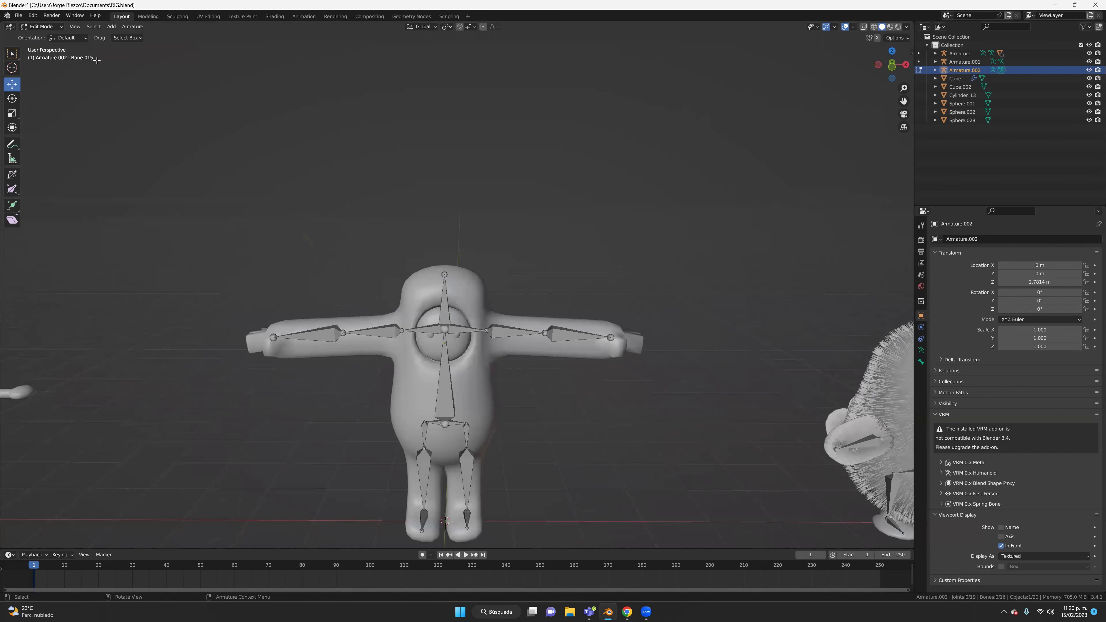
pyautogui.click(35, 27)
pyautogui.click(36, 37)
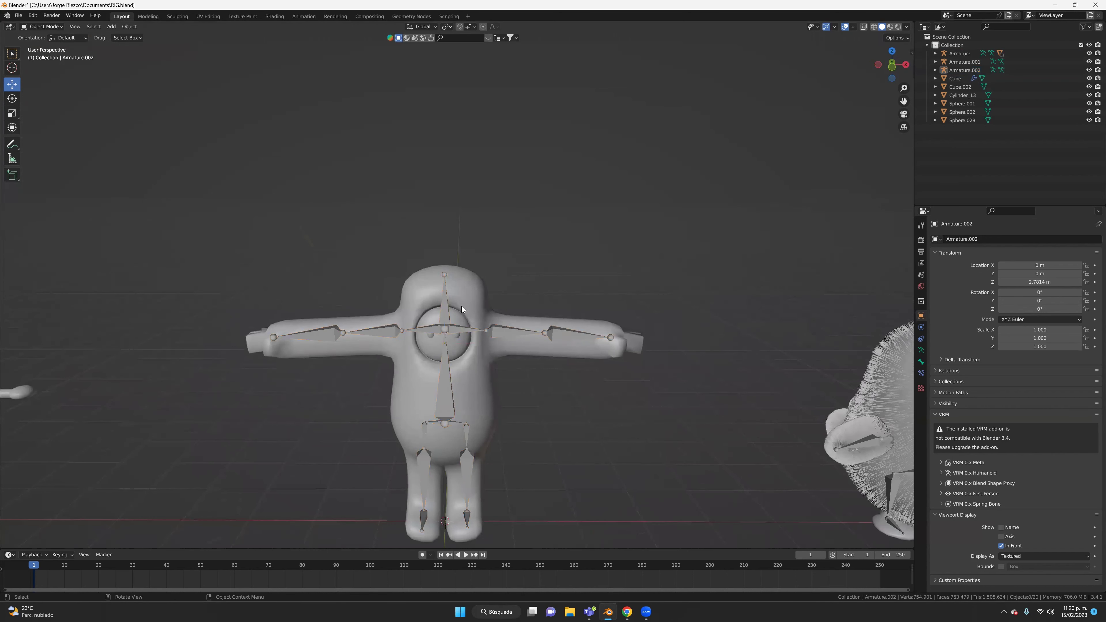
# Step: Parent Sphere.001 to Armature.002 With Automatic Weights, tick X Mirror, and keep only the armature selected
pyautogui.click(449, 340)
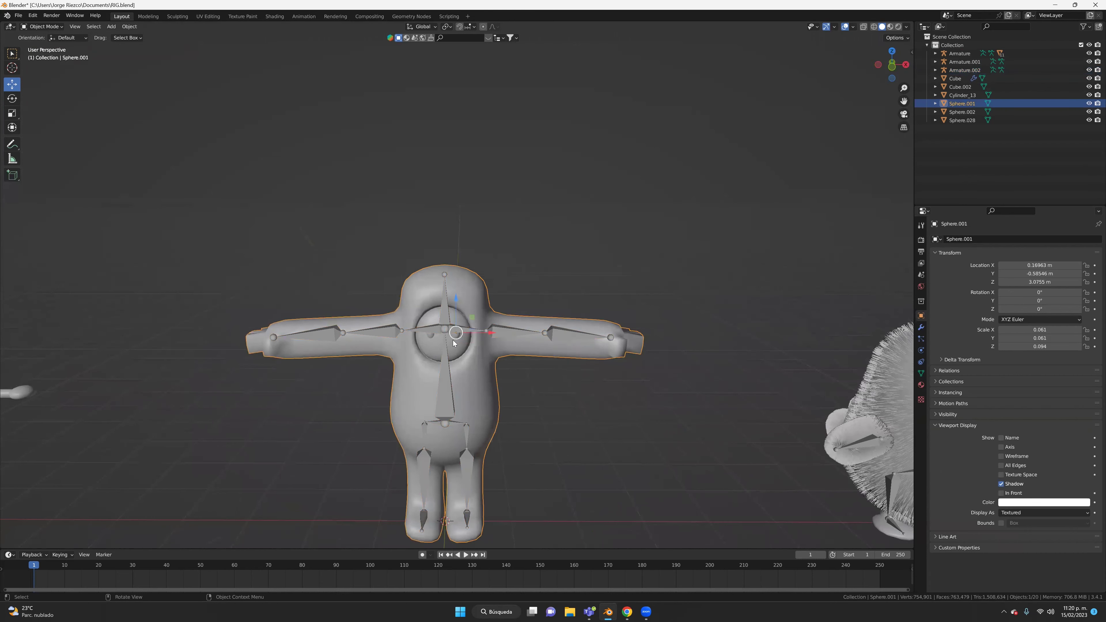
pyautogui.keyDown('shift'); pyautogui.click(444, 309); pyautogui.keyUp('shift')
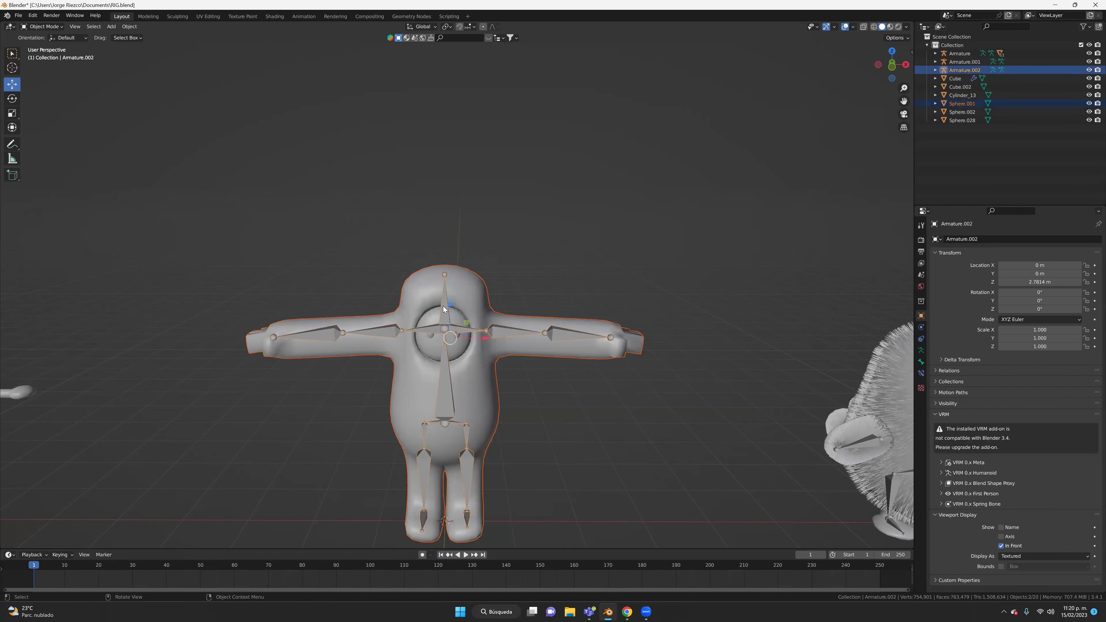
pyautogui.hotkey('ctrl', 'p')
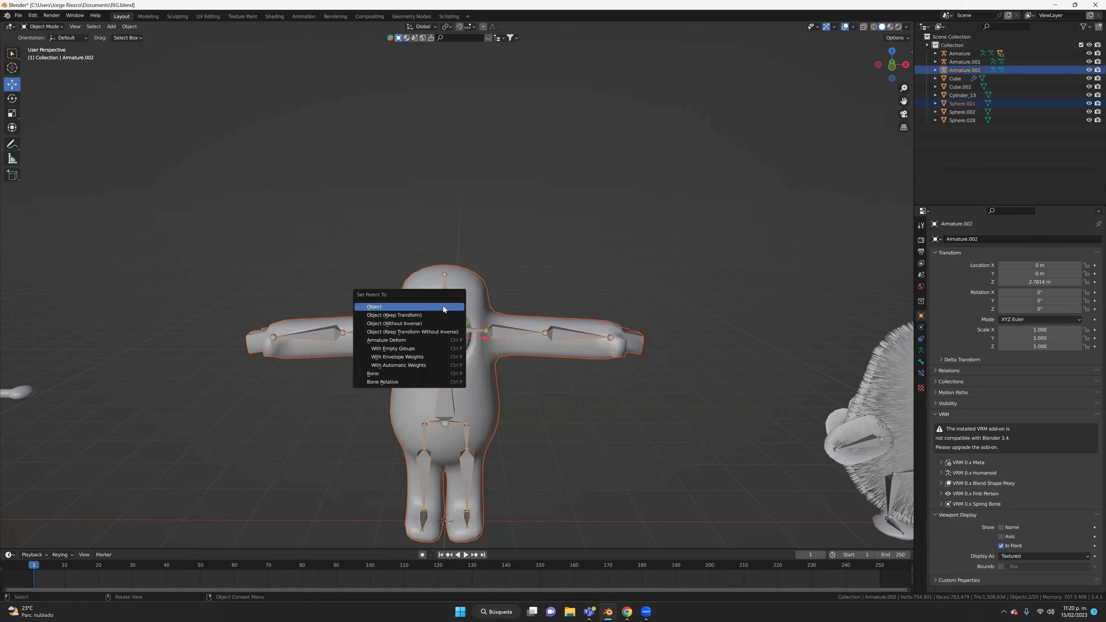
pyautogui.click(427, 367)
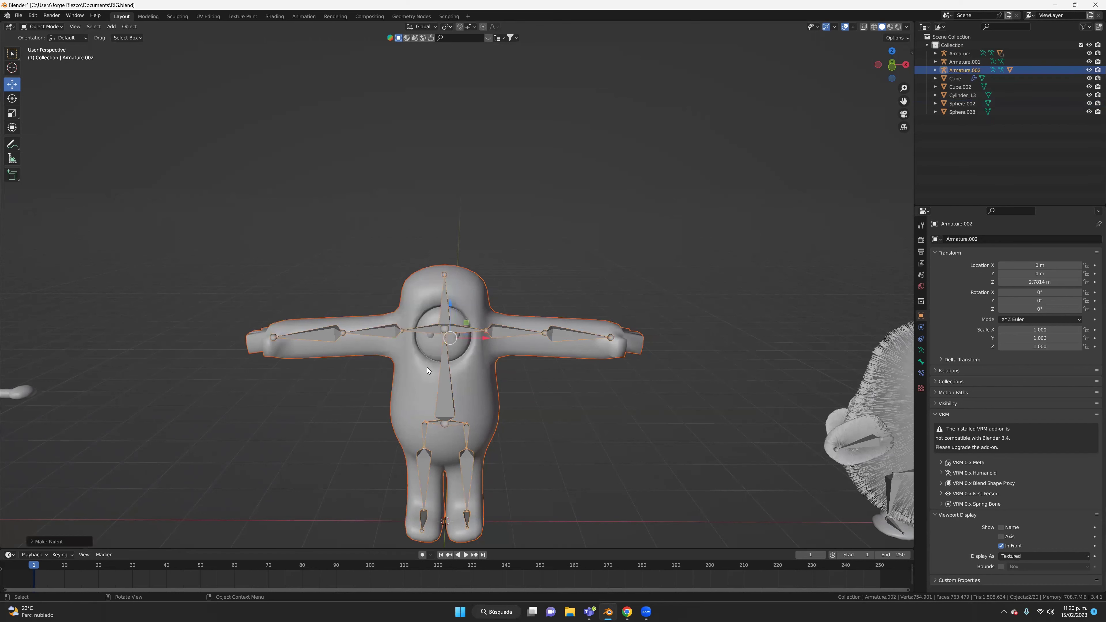
pyautogui.click(32, 542)
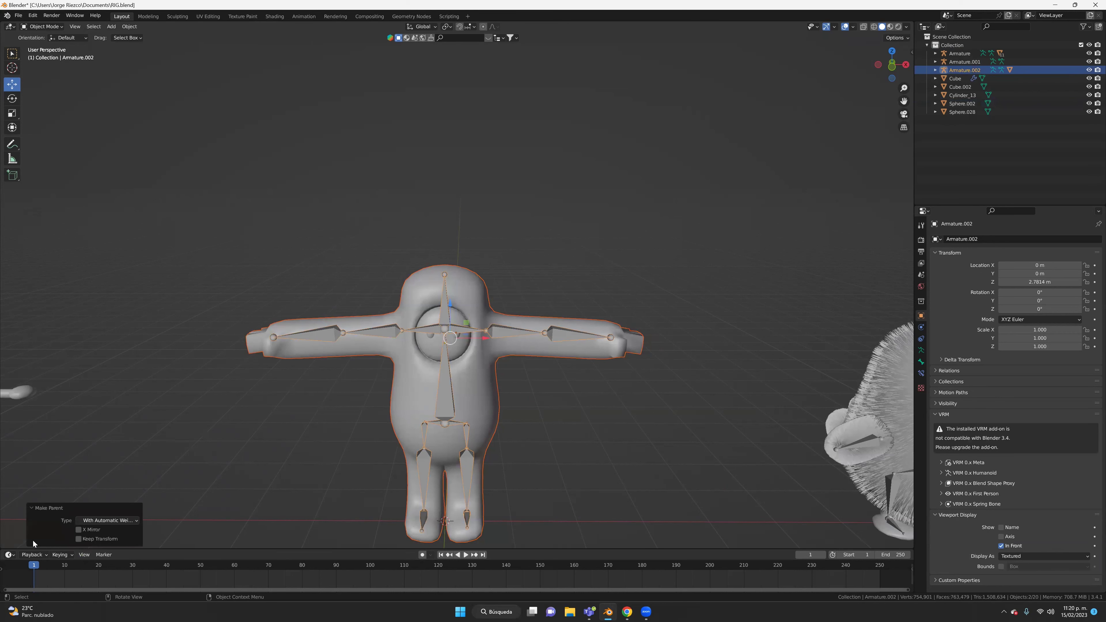
pyautogui.click(79, 530)
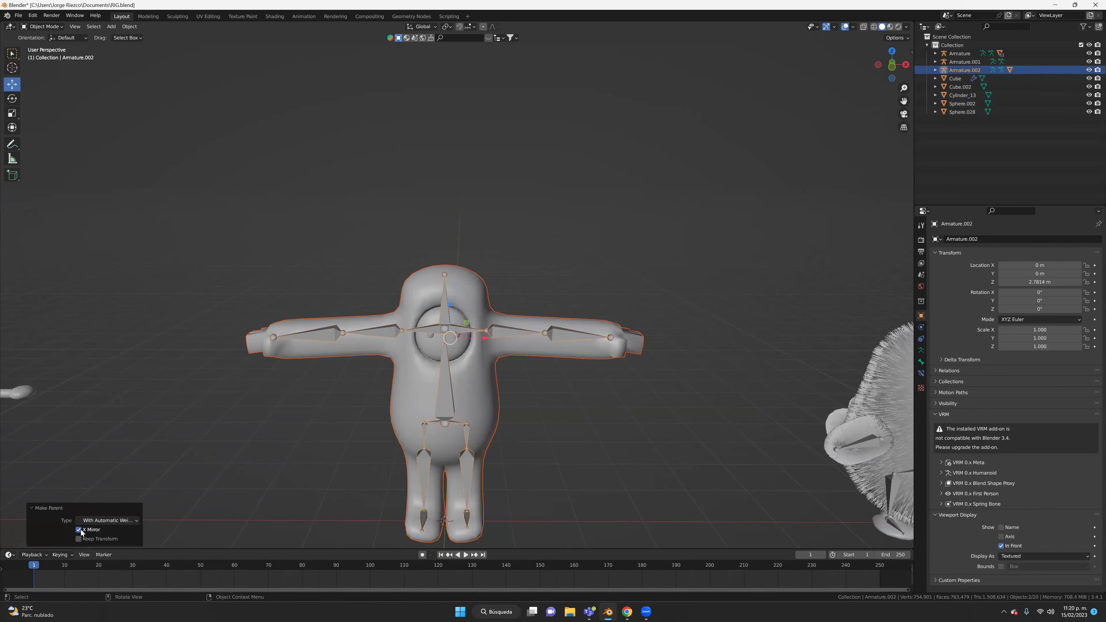
pyautogui.click(573, 337)
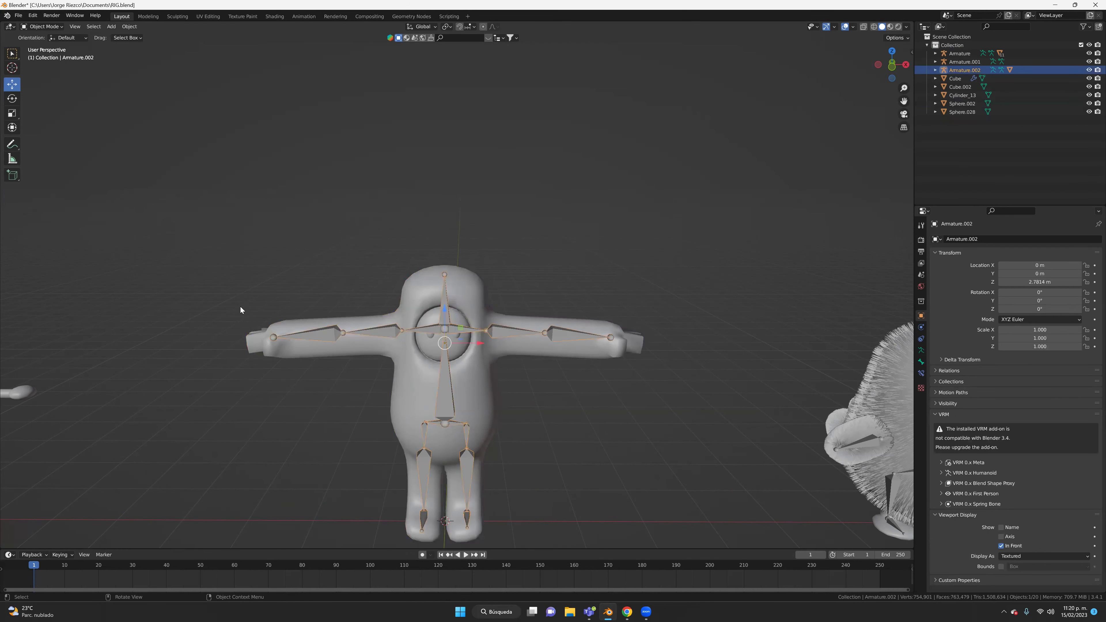
# Step: Put Armature.002 into Pose Mode and select the right forearm bone
pyautogui.click(487, 214)
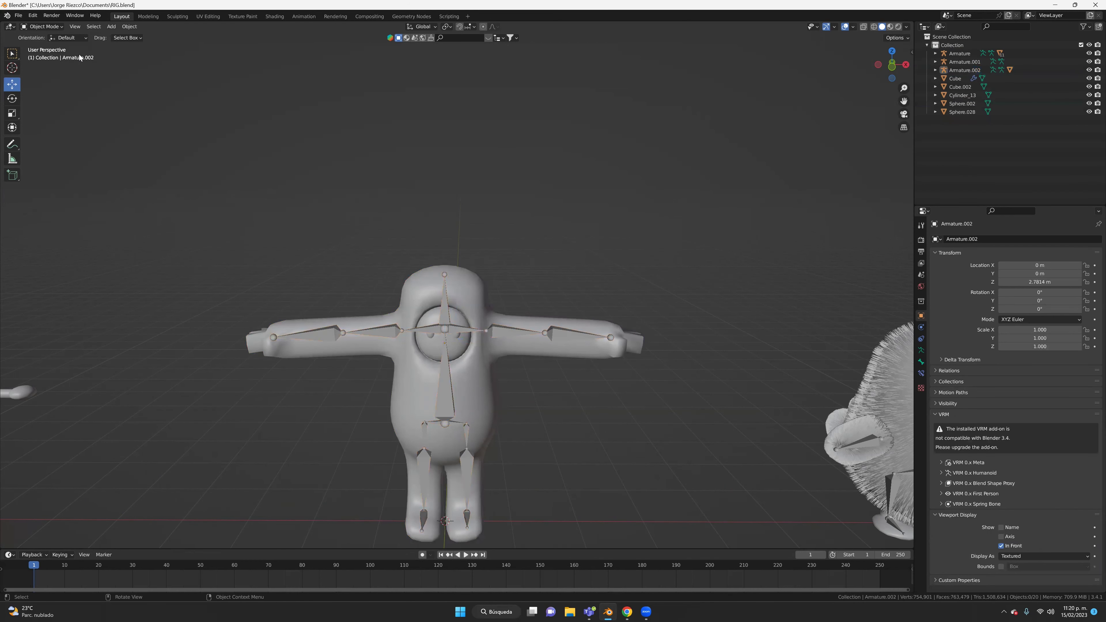
pyautogui.click(53, 29)
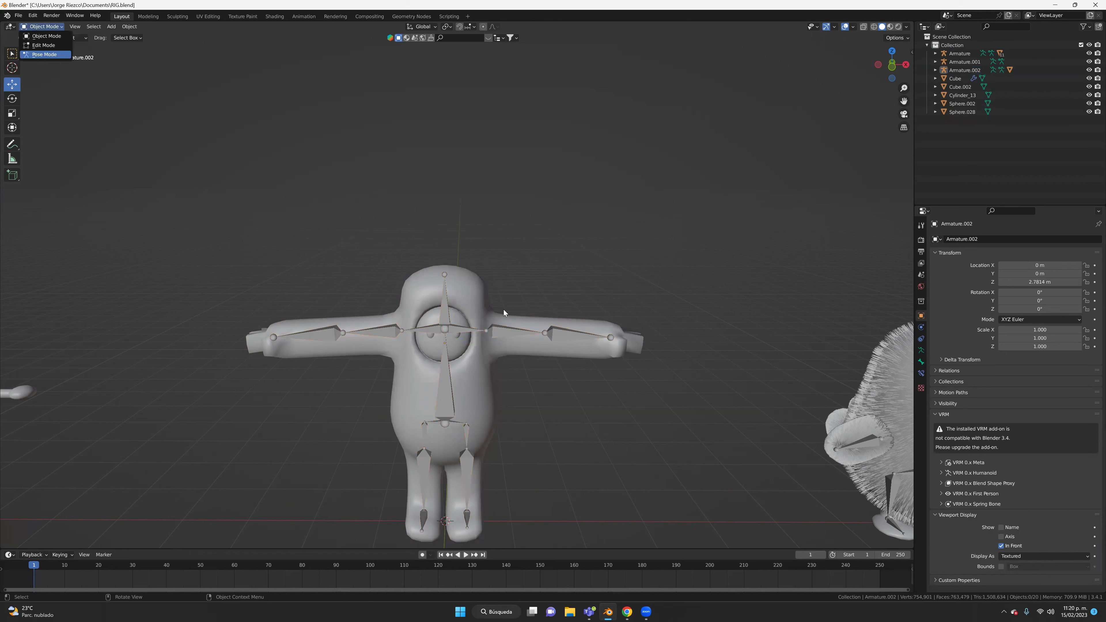
pyautogui.click(575, 336)
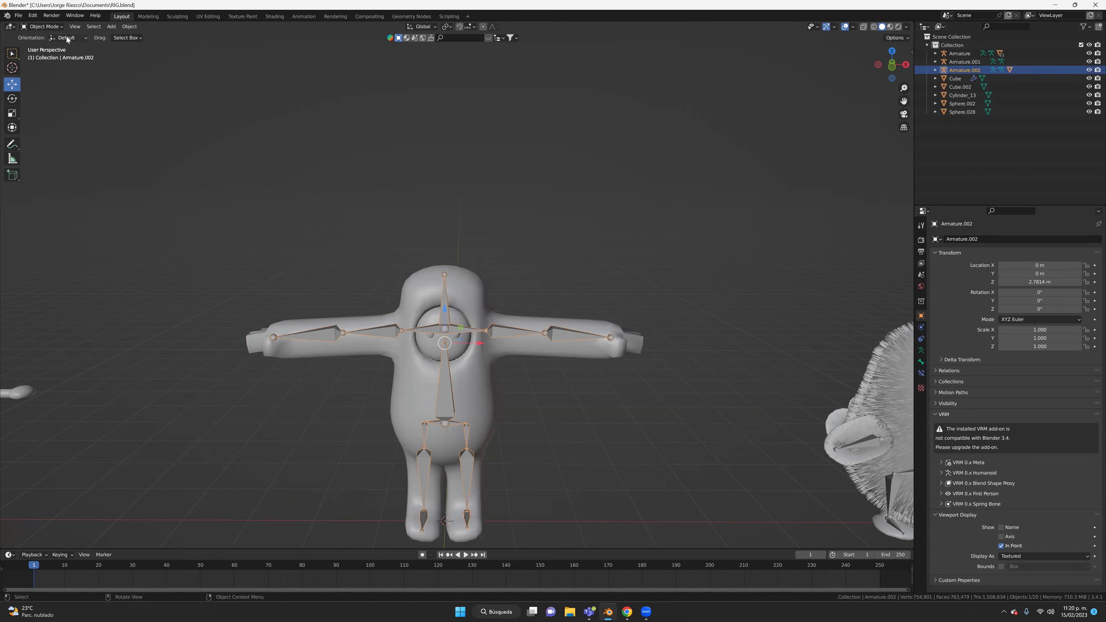
pyautogui.click(42, 27)
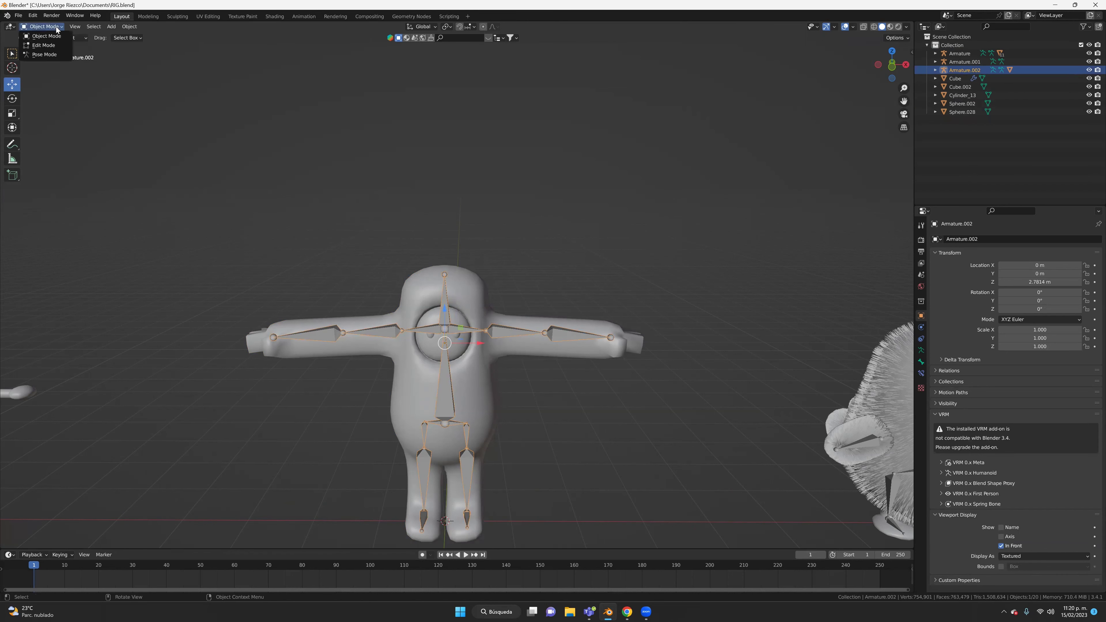
pyautogui.click(35, 54)
pyautogui.click(572, 334)
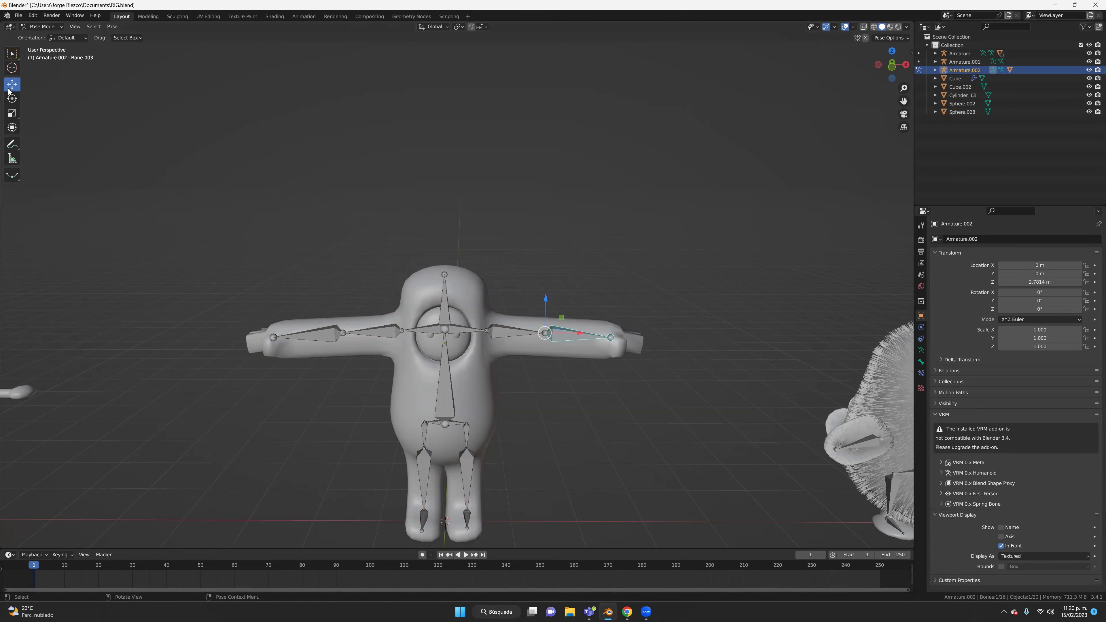
# Step: Rotate the forearm around Z and X to test bending, then undo back to the T-pose
pyautogui.click(12, 98)
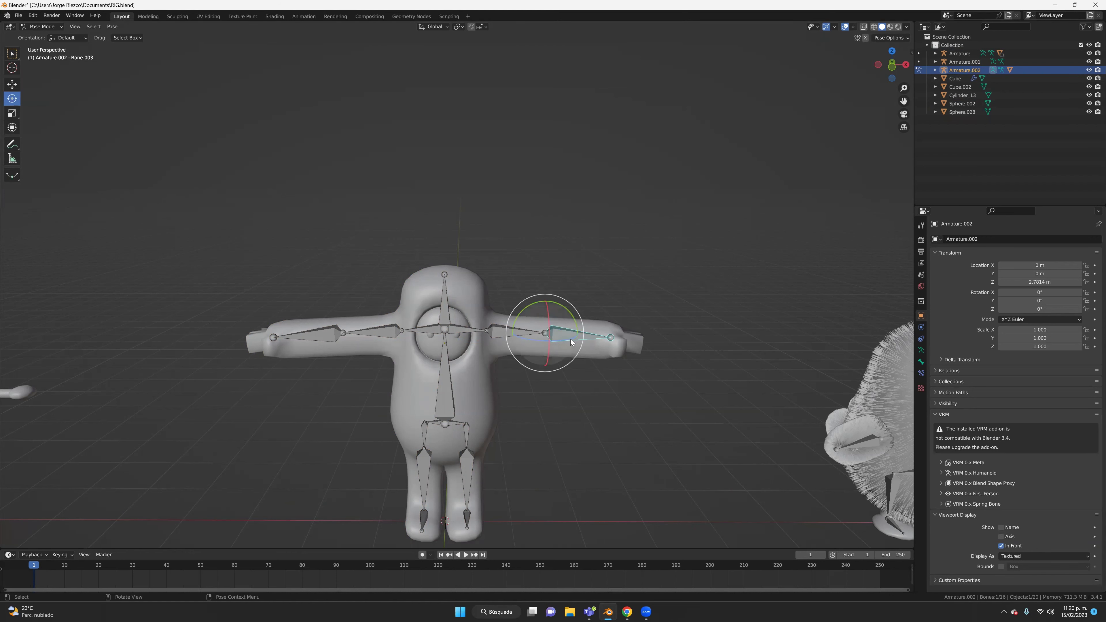
pyautogui.moveTo(564, 340)
pyautogui.mouseDown()
pyautogui.moveTo(525, 321)
pyautogui.moveTo(556, 348)
pyautogui.mouseUp()
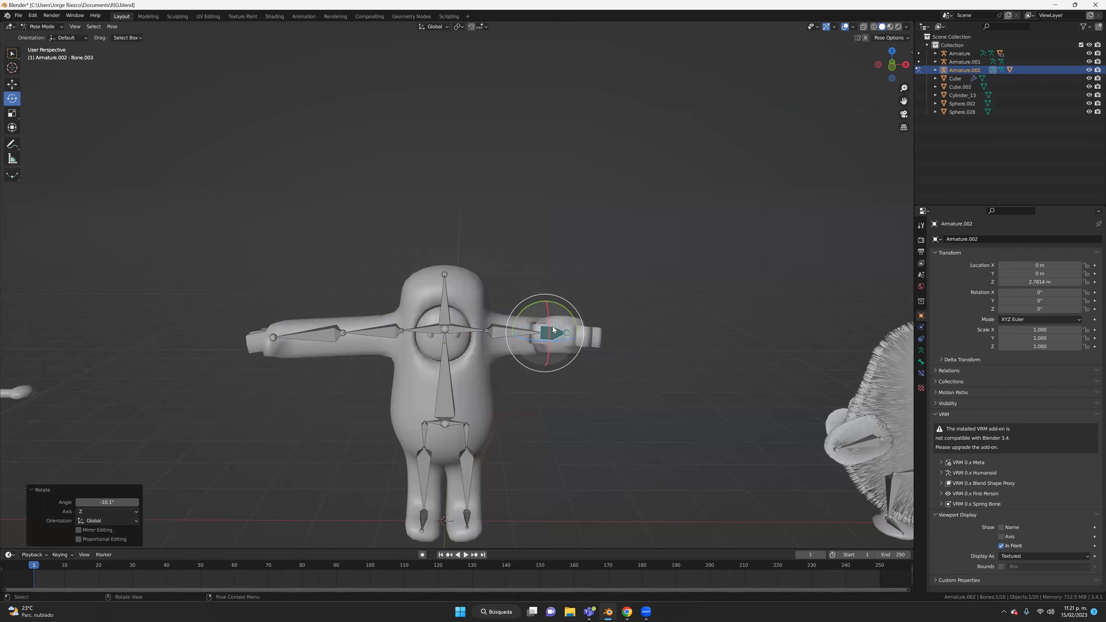
pyautogui.moveTo(554, 332); pyautogui.dragTo(552, 338, button='middle')
pyautogui.moveTo(551, 339)
pyautogui.mouseDown()
pyautogui.moveTo(550, 307)
pyautogui.moveTo(528, 326)
pyautogui.mouseUp()
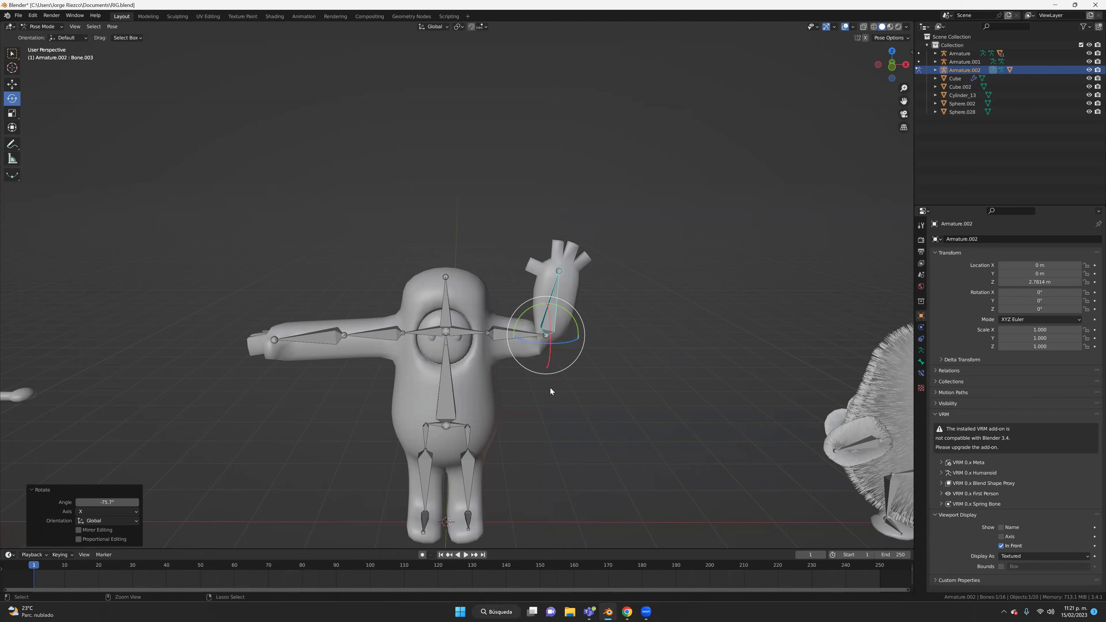
pyautogui.hotkey('ctrl', 'z')
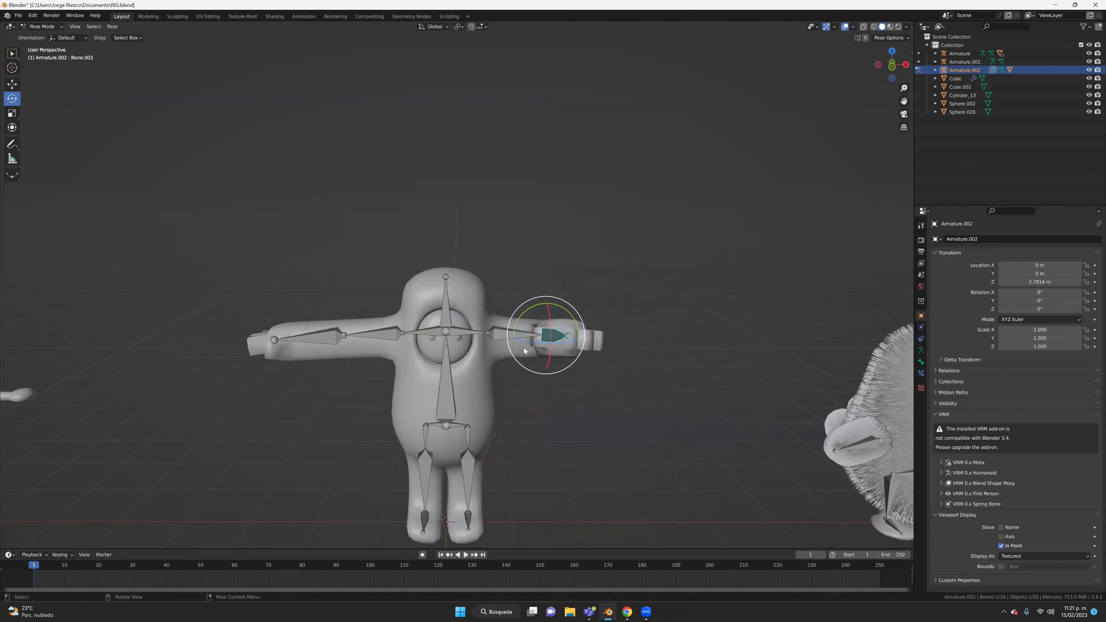
pyautogui.moveTo(528, 342); pyautogui.dragTo(559, 346)
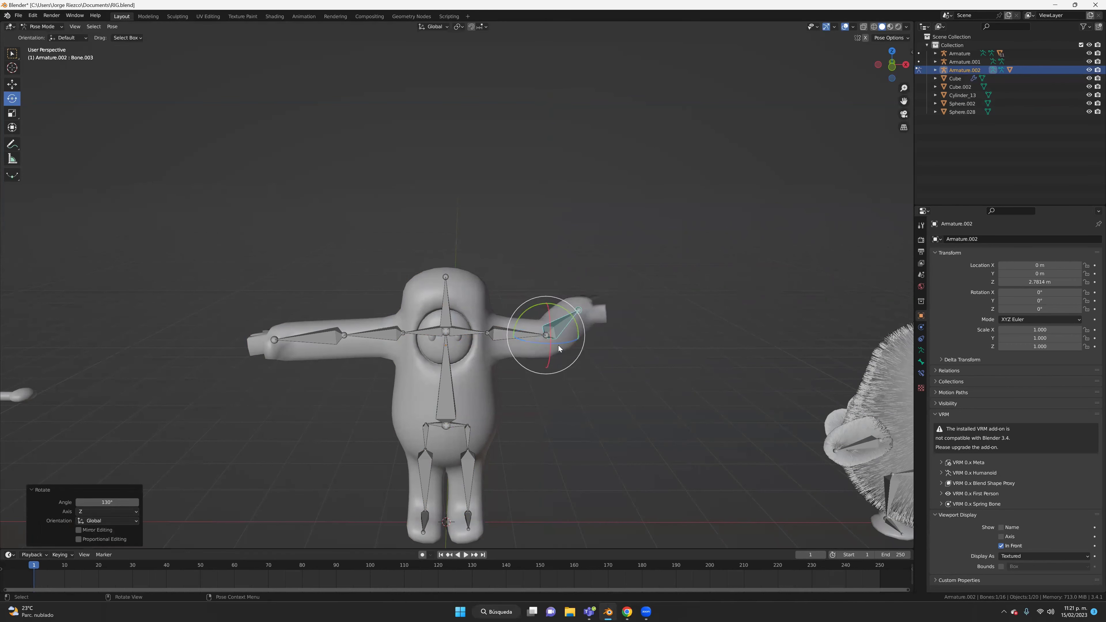
pyautogui.hotkey('ctrl', 'z')
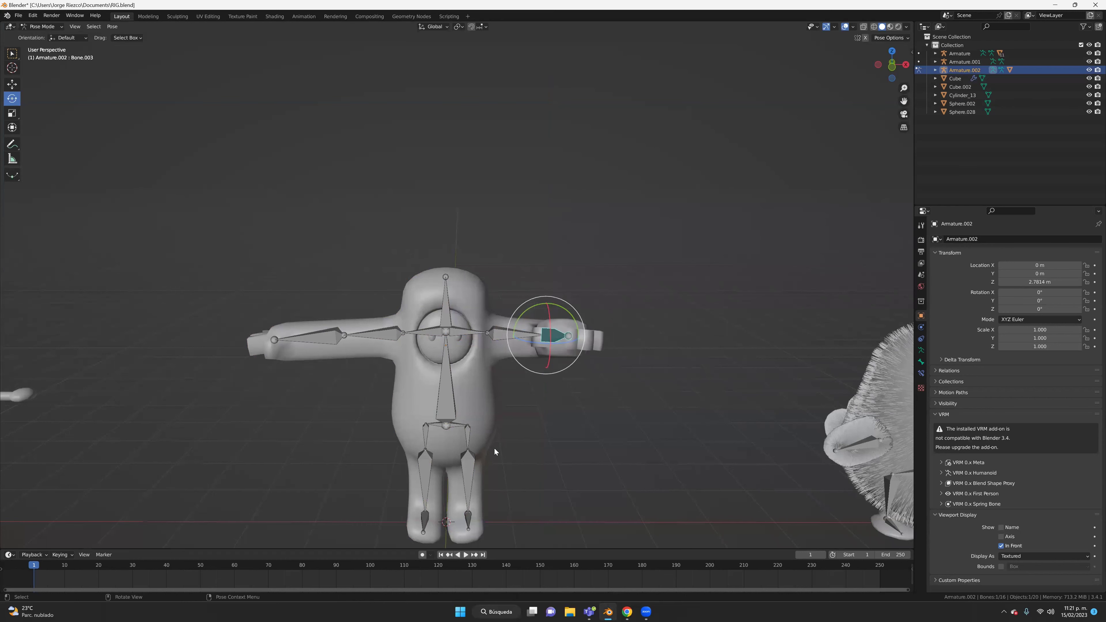
pyautogui.hotkey('ctrl', 'z')
pyautogui.hotkey('ctrl', 'z')
pyautogui.hotkey('ctrl', 'z')
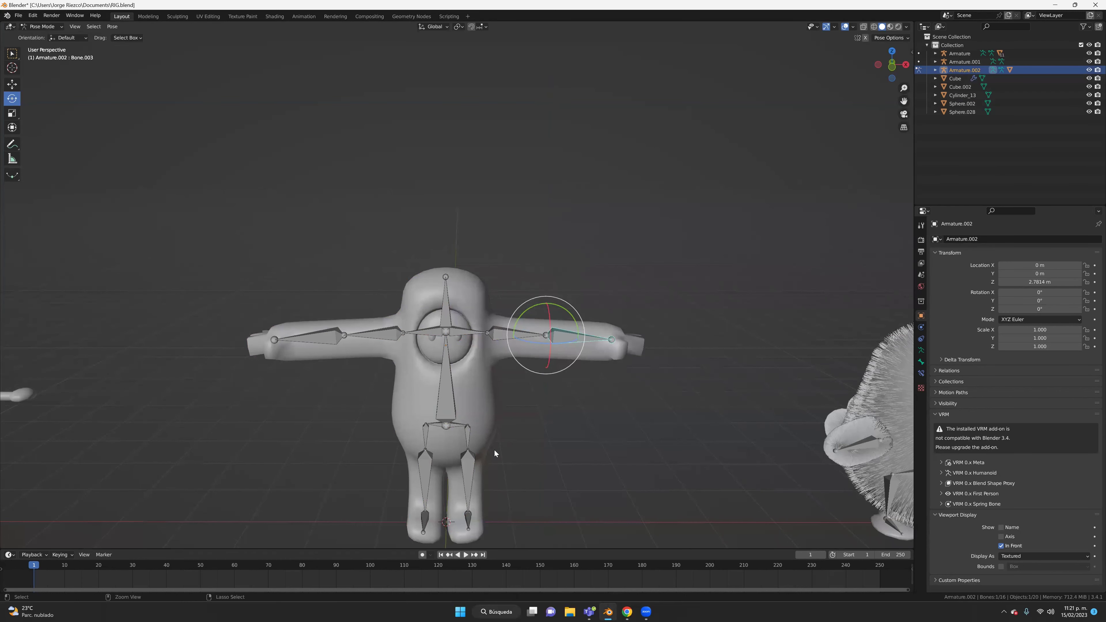
# Step: Rotate the right thigh bone around X and then the foot bone to test leg deformation
pyautogui.click(471, 475)
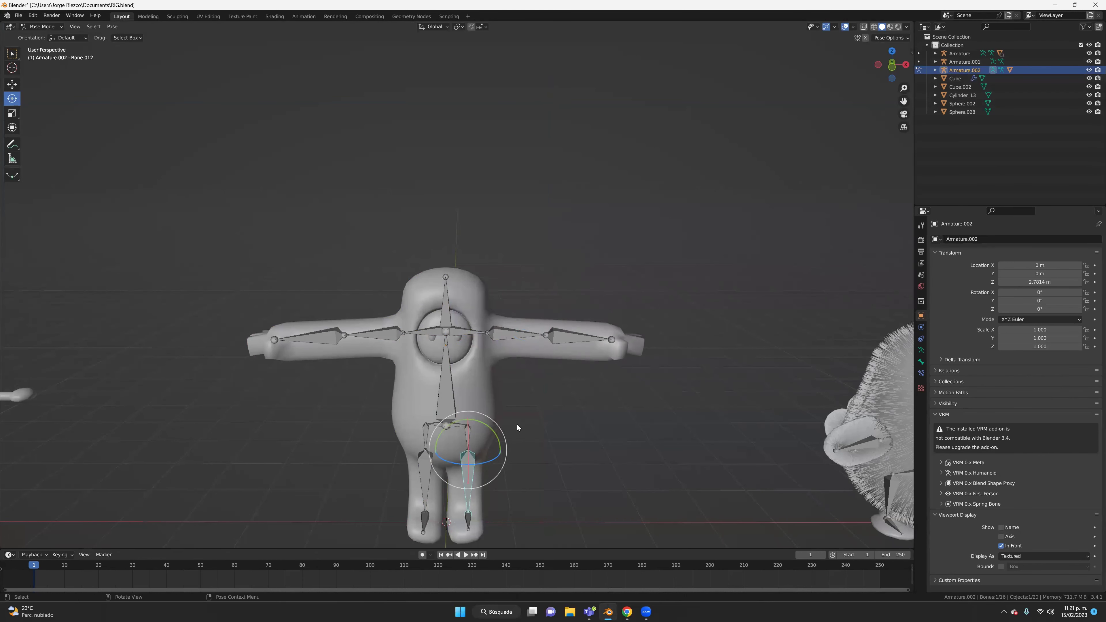
pyautogui.moveTo(508, 424); pyautogui.dragTo(367, 474, button='middle')
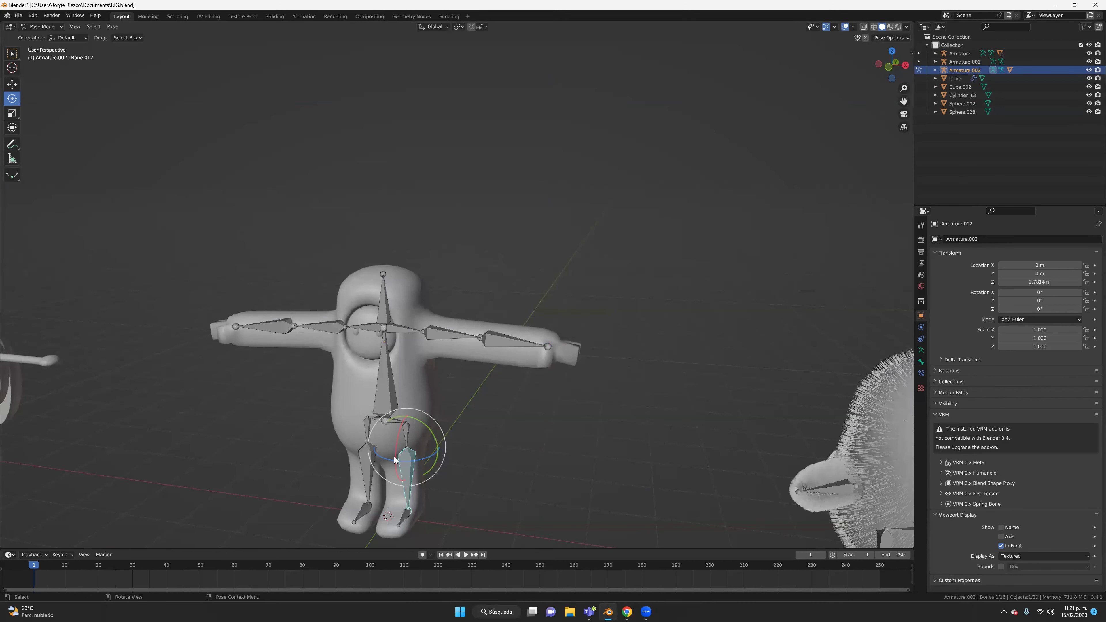
pyautogui.moveTo(395, 460); pyautogui.dragTo(406, 435)
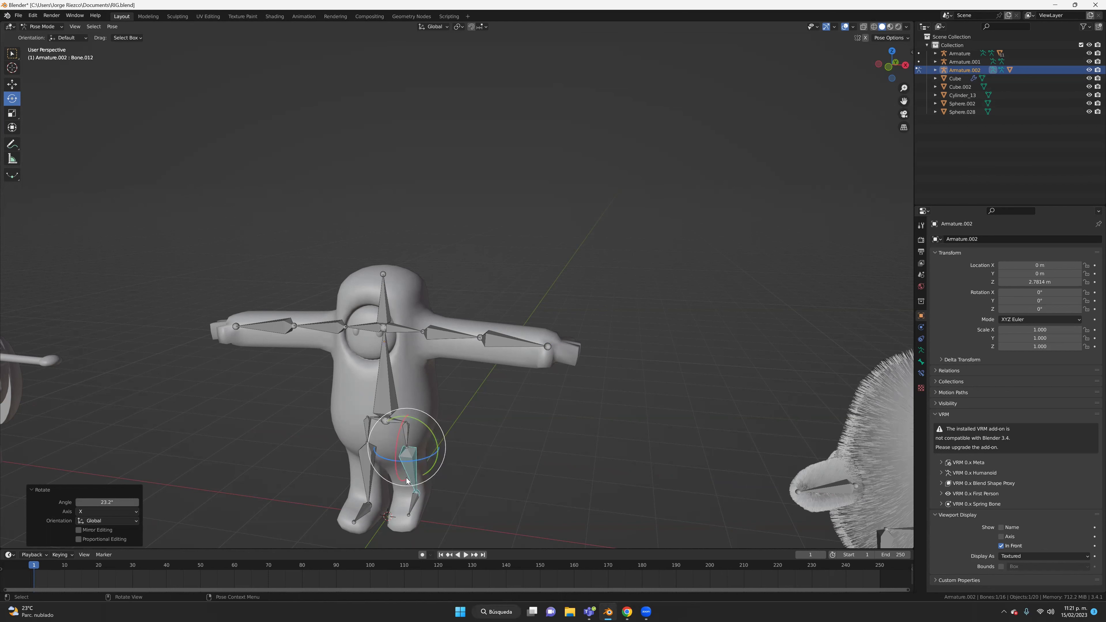
pyautogui.click(416, 487)
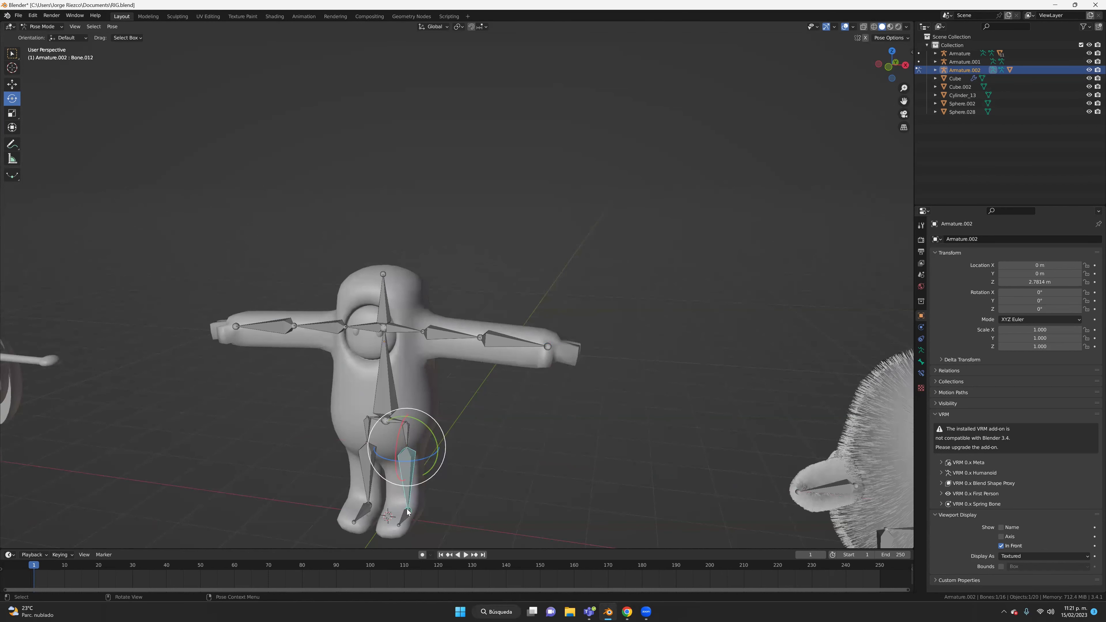
pyautogui.click(397, 498)
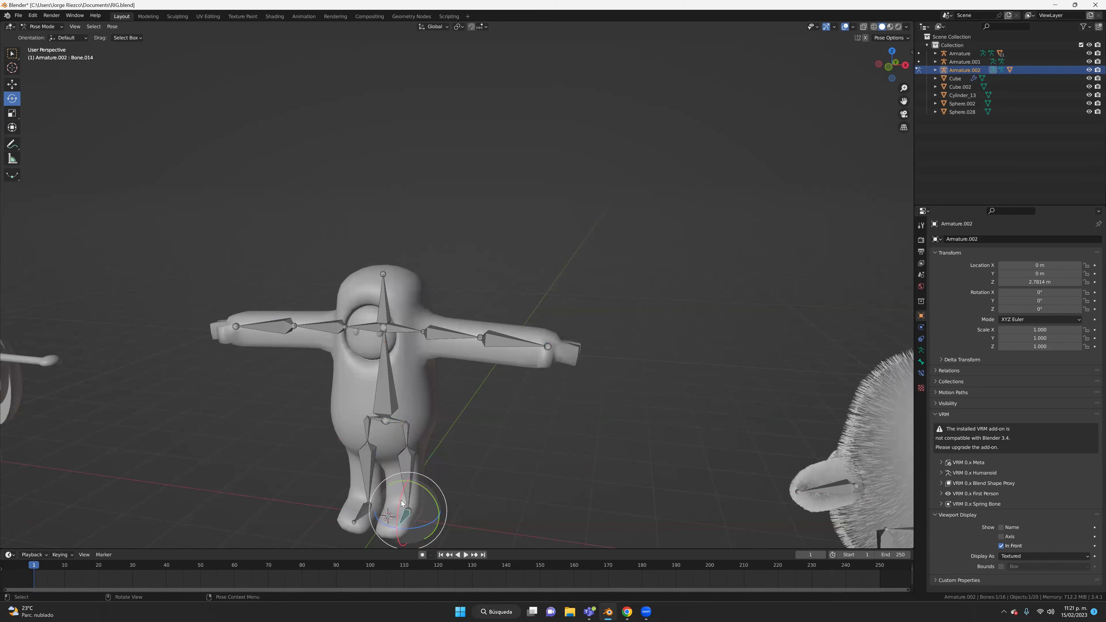
pyautogui.moveTo(397, 498); pyautogui.dragTo(397, 493)
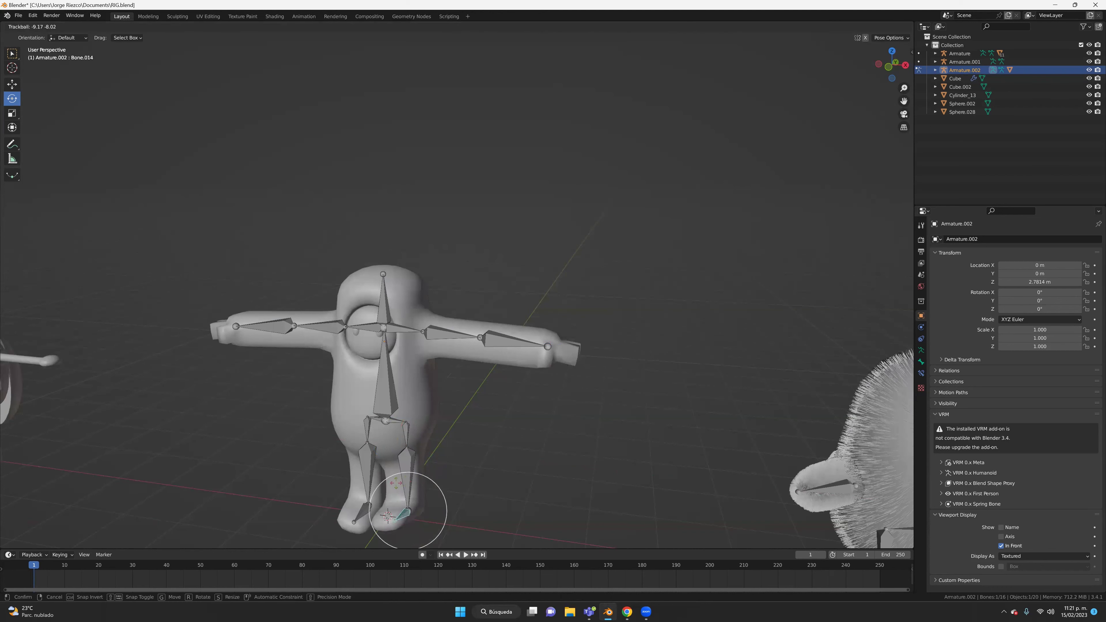
pyautogui.hotkey('ctrl', 'z')
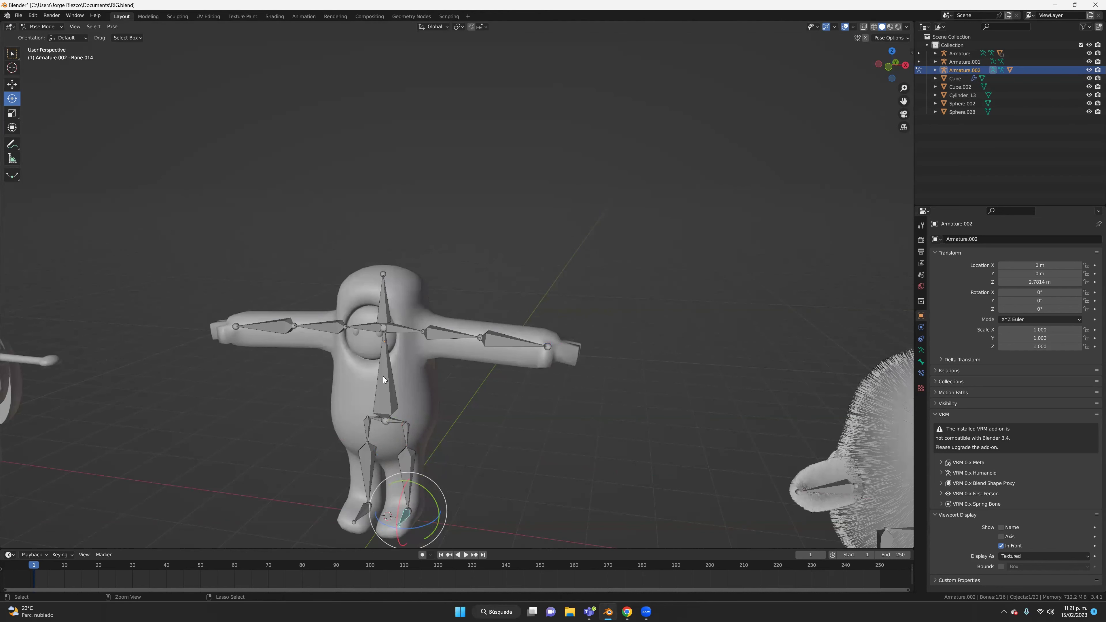
# Step: Swing the upper arm bone downward to check arm deformation, then undo toward straight
pyautogui.click(446, 335)
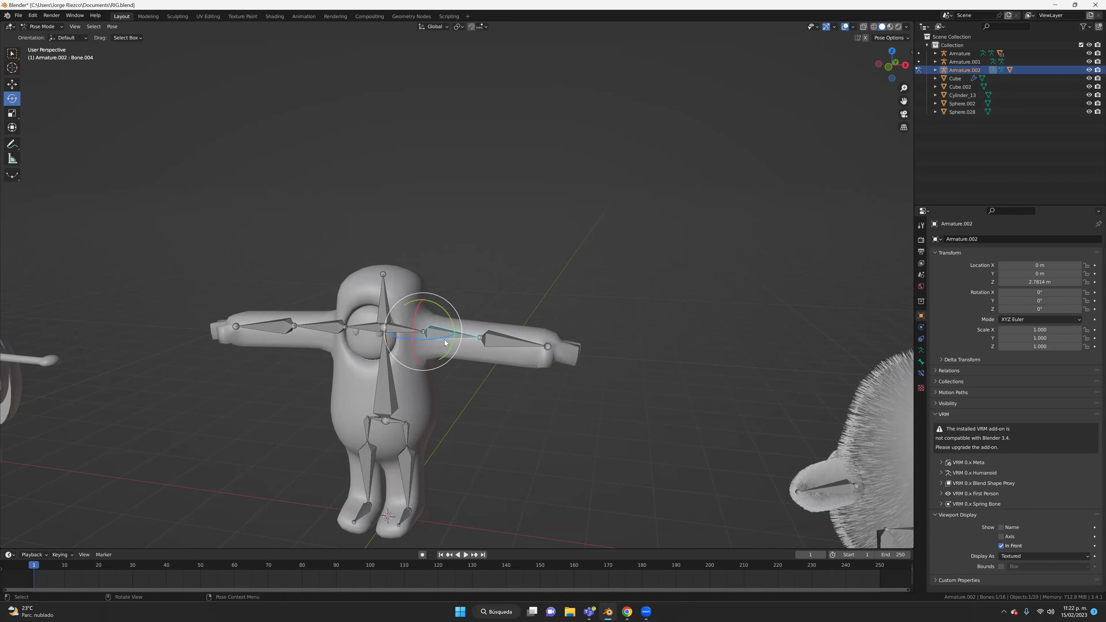
pyautogui.moveTo(445, 343); pyautogui.dragTo(426, 347)
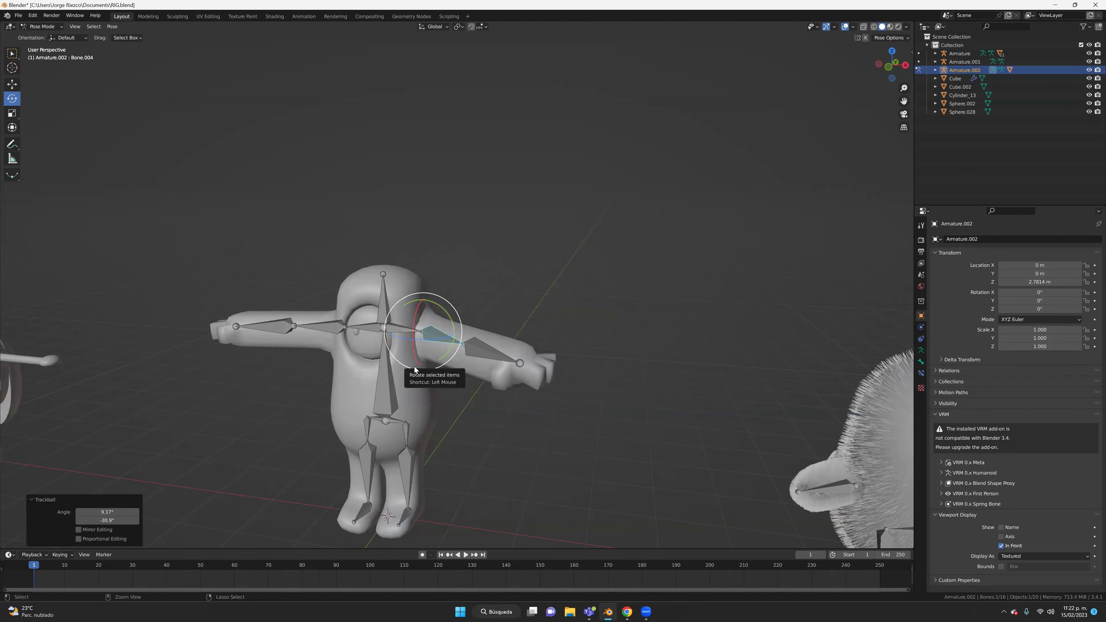
pyautogui.hotkey('ctrl', 'z')
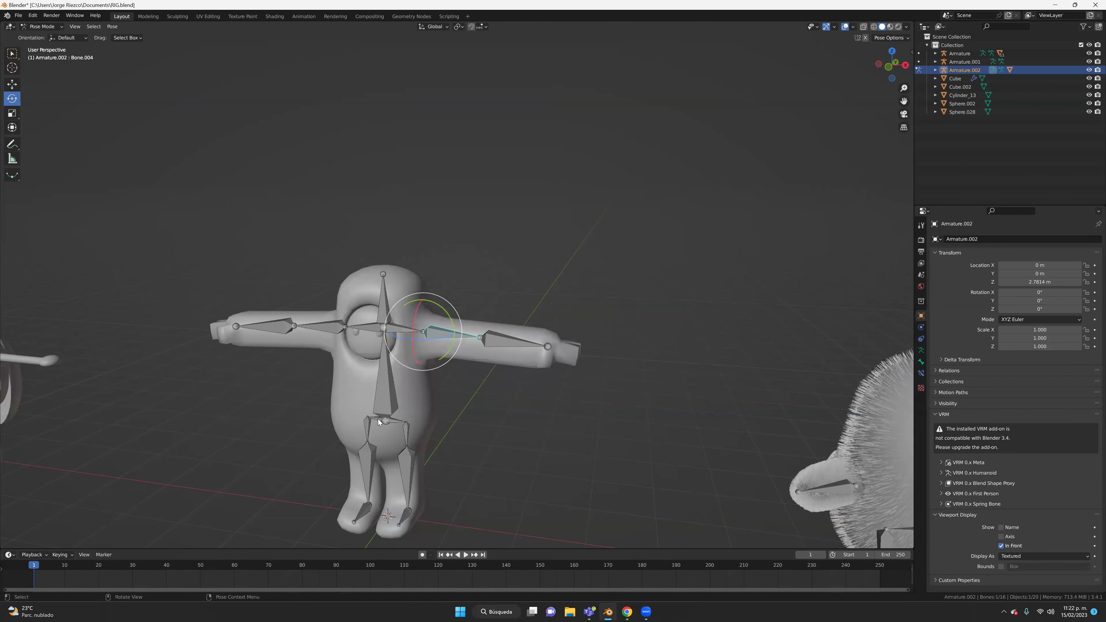
# Step: Select the forearm bone and drag the timeline border up to make it taller
pyautogui.click(500, 345)
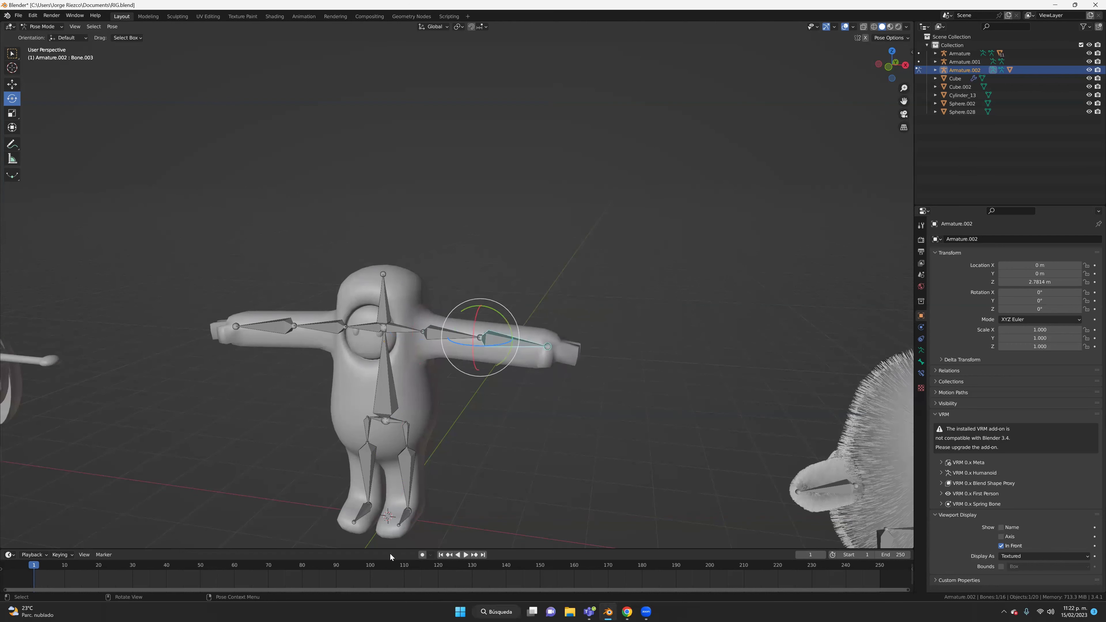
pyautogui.moveTo(382, 550); pyautogui.dragTo(382, 550)
pyautogui.moveTo(399, 470); pyautogui.dragTo(338, 453)
pyautogui.scroll(-1, 409, 412)
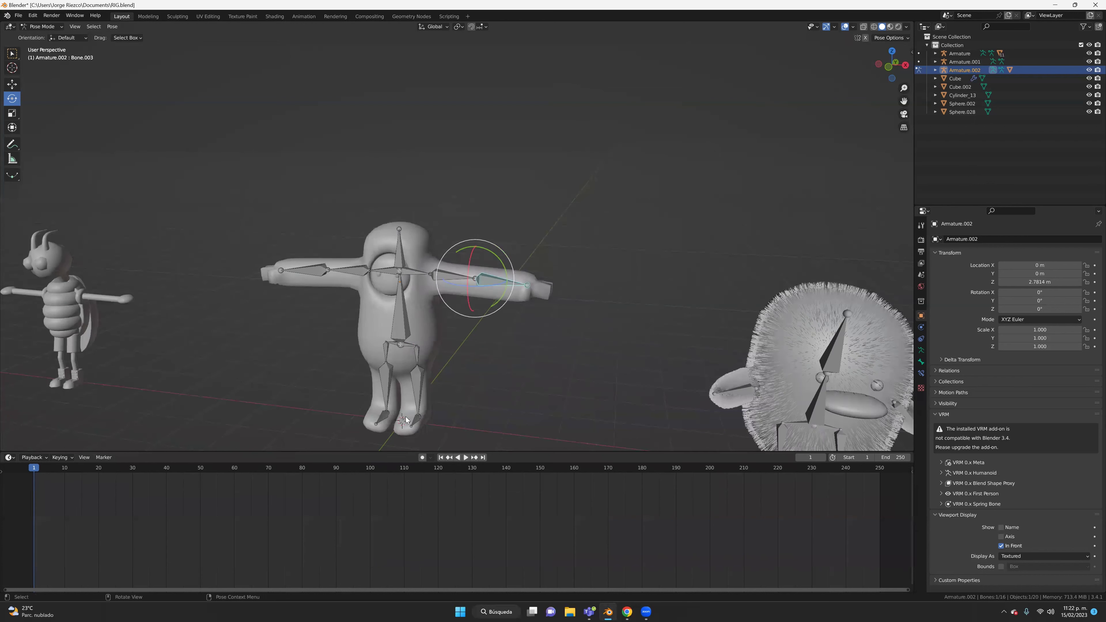
# Step: Bend the shin and swing the thigh forward to lift one leg mid-stride
pyautogui.click(387, 417)
pyautogui.click(389, 372)
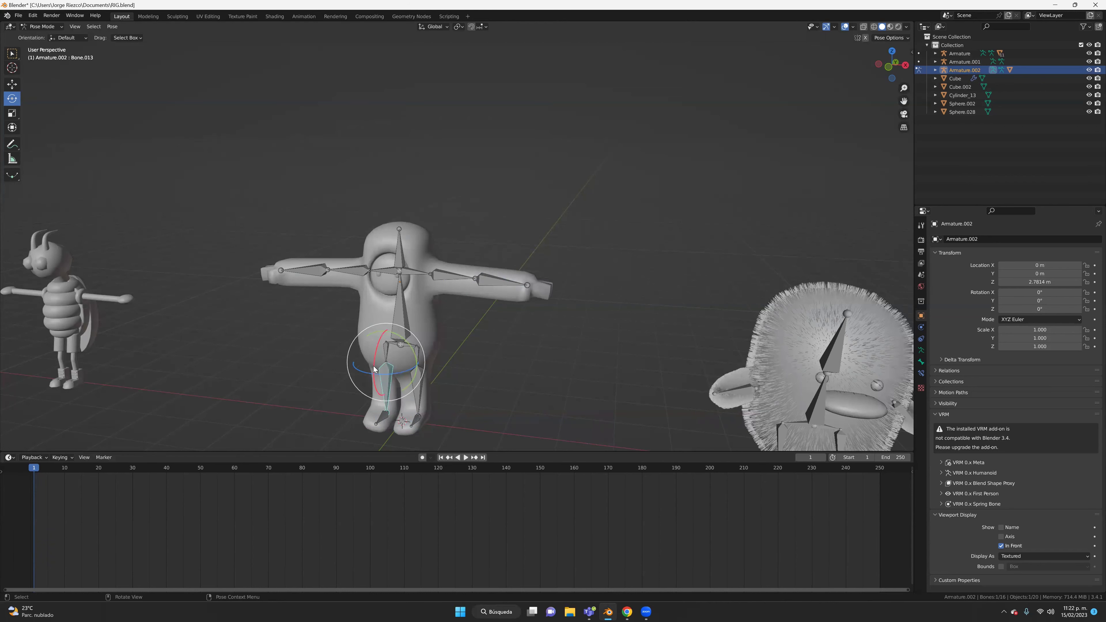
pyautogui.moveTo(372, 369); pyautogui.dragTo(374, 384)
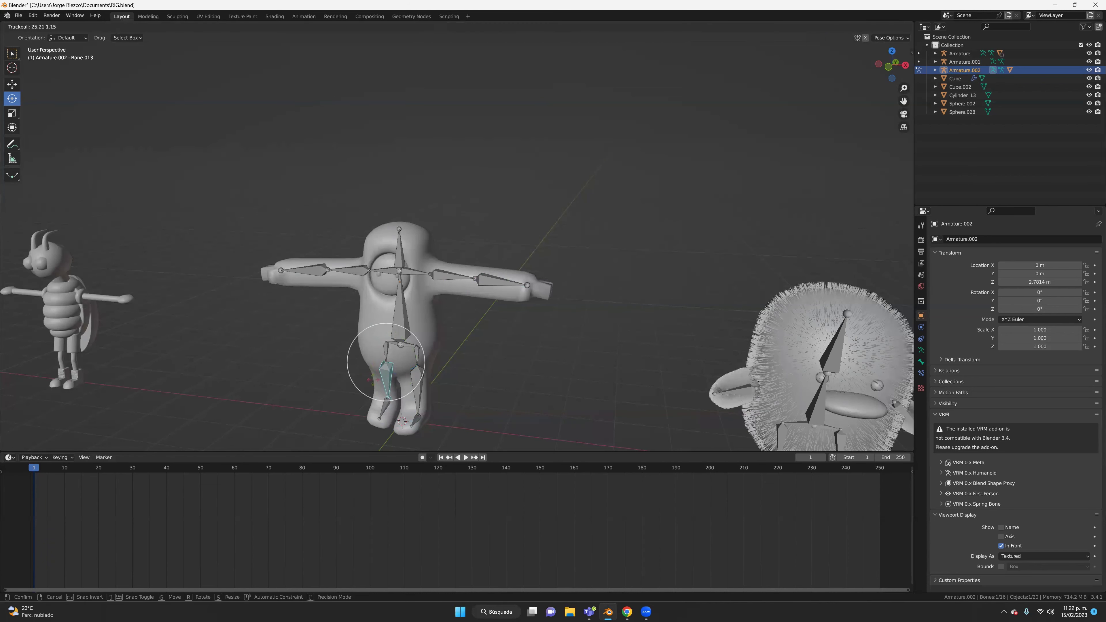
pyautogui.hotkey('ctrl', 'z')
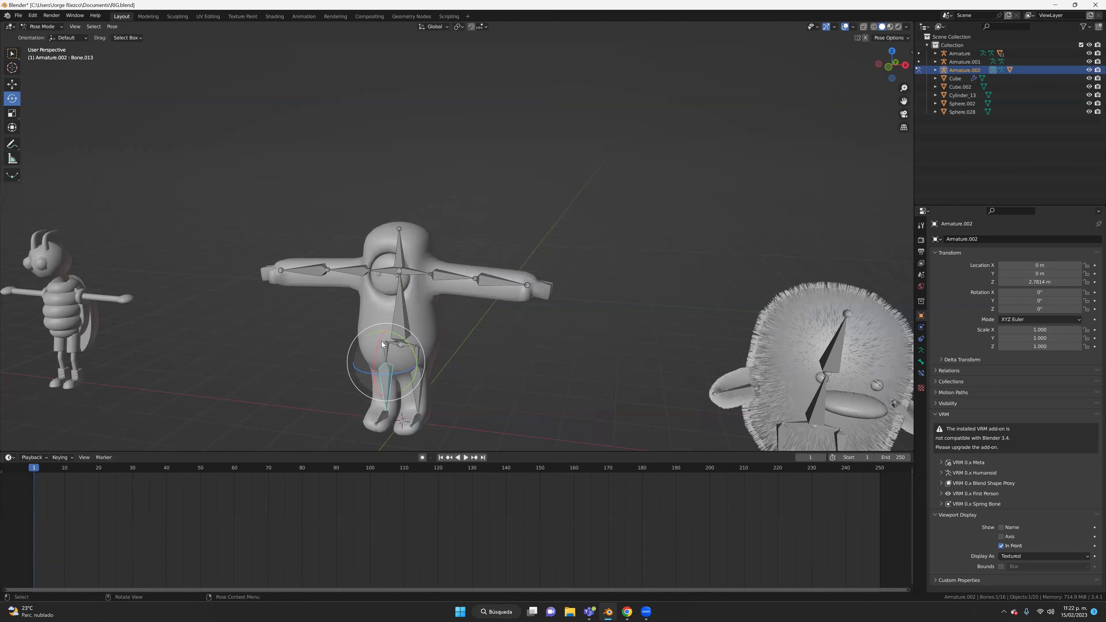
pyautogui.moveTo(379, 341)
pyautogui.mouseDown()
pyautogui.moveTo(367, 366)
pyautogui.moveTo(380, 369)
pyautogui.mouseUp()
pyautogui.click(416, 374)
pyautogui.moveTo(417, 342); pyautogui.dragTo(439, 330)
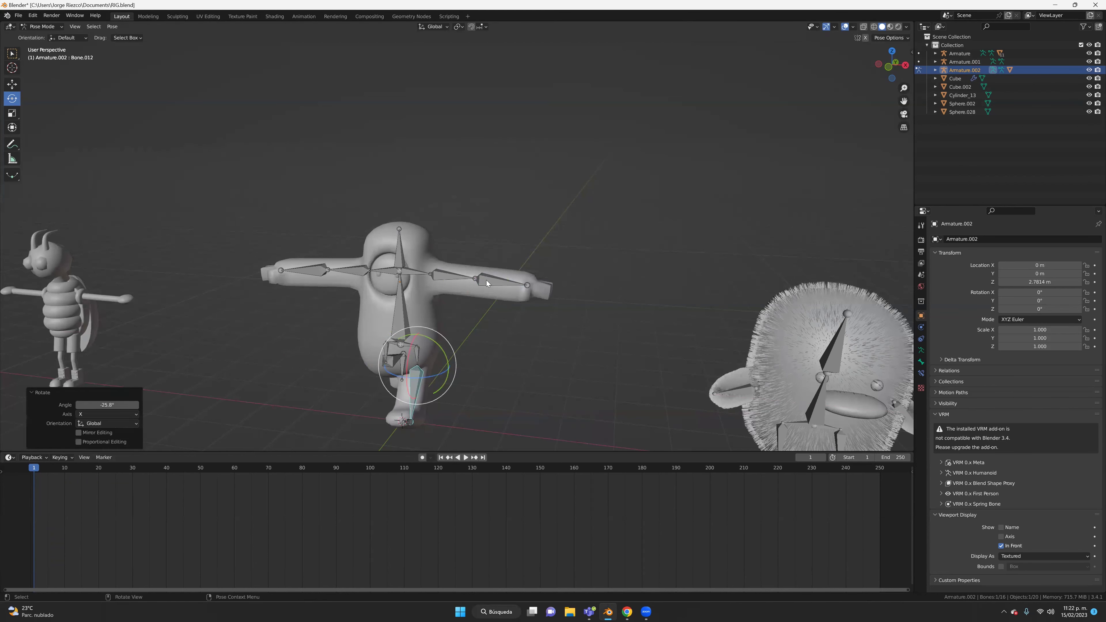
# Step: Bend the right hand bone downward, pick the left arm bone, and select all bones
pyautogui.click(488, 283)
pyautogui.moveTo(484, 281)
pyautogui.mouseDown()
pyautogui.moveTo(323, 276)
pyautogui.moveTo(331, 281)
pyautogui.mouseUp()
pyautogui.click(322, 275)
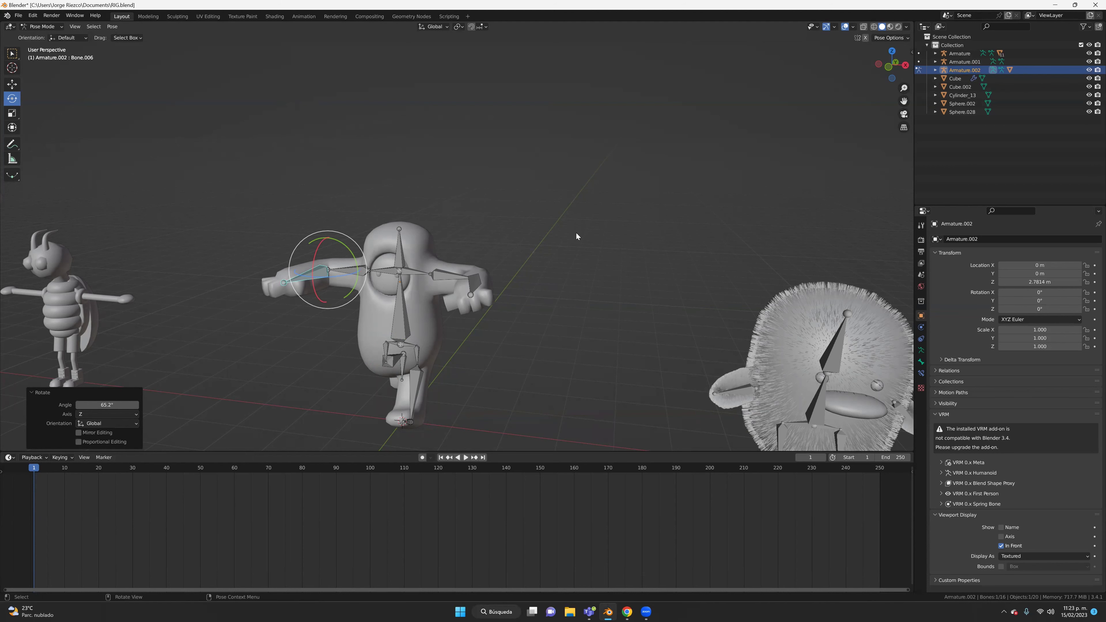
pyautogui.press('a')
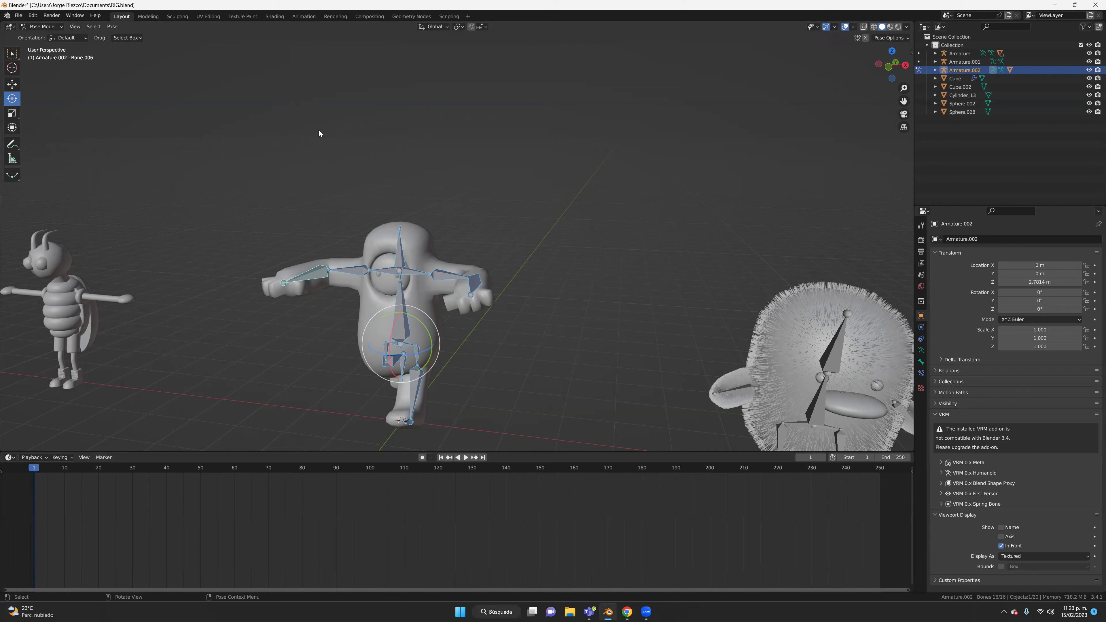
# Step: Keyframe Location, Rotation & Scale for all bones at frame 1, play back, and set frame 10
pyautogui.press('i')
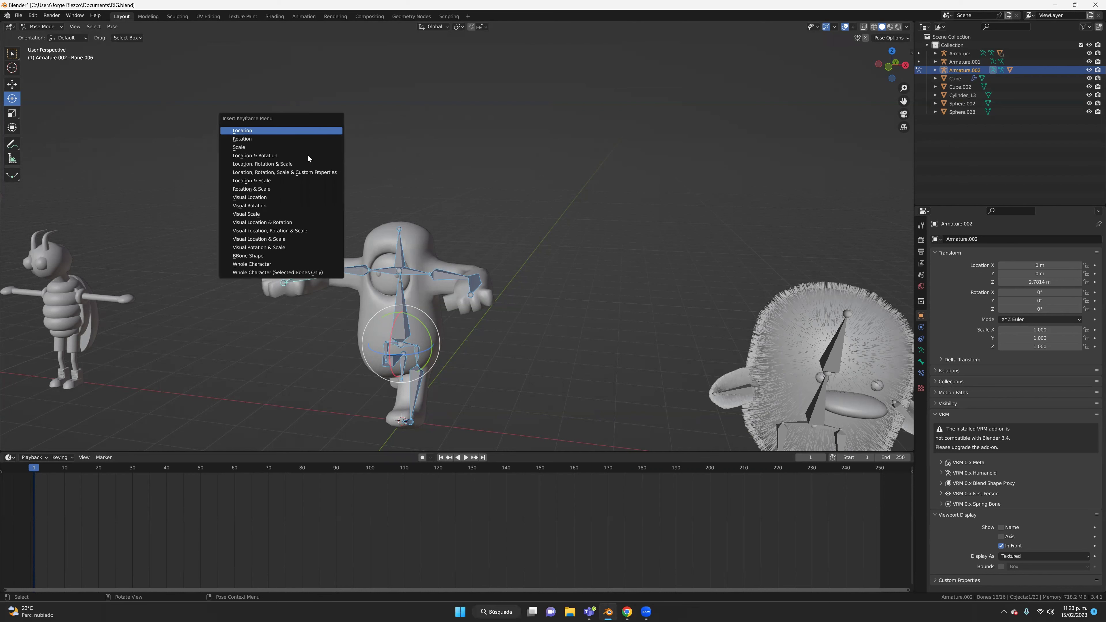
pyautogui.click(291, 165)
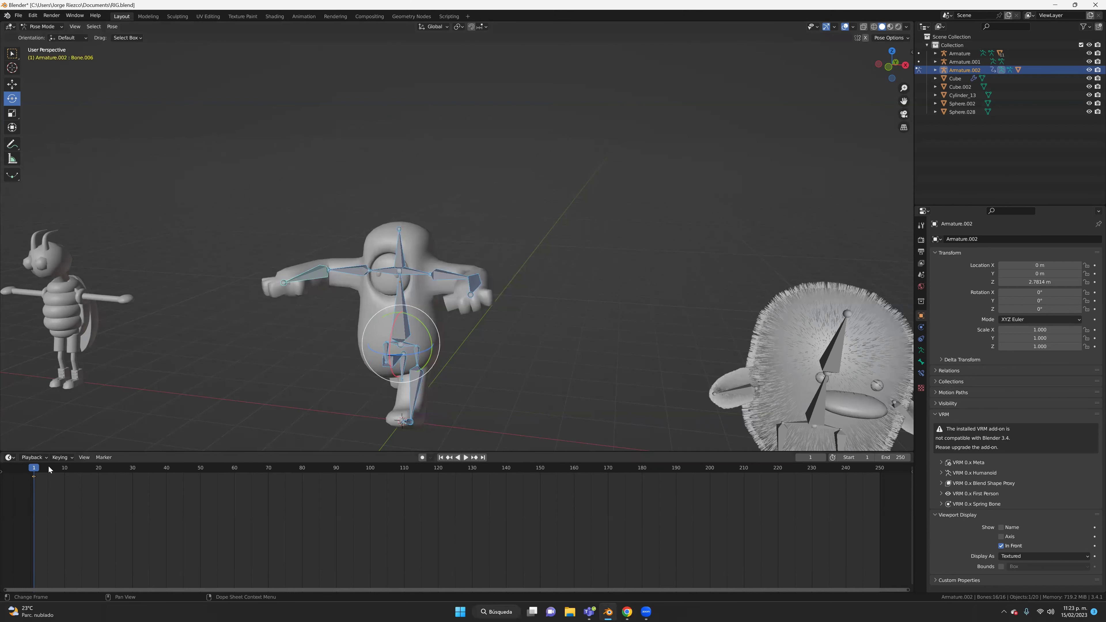
pyautogui.press('space')
pyautogui.moveTo(63, 476); pyautogui.dragTo(67, 476)
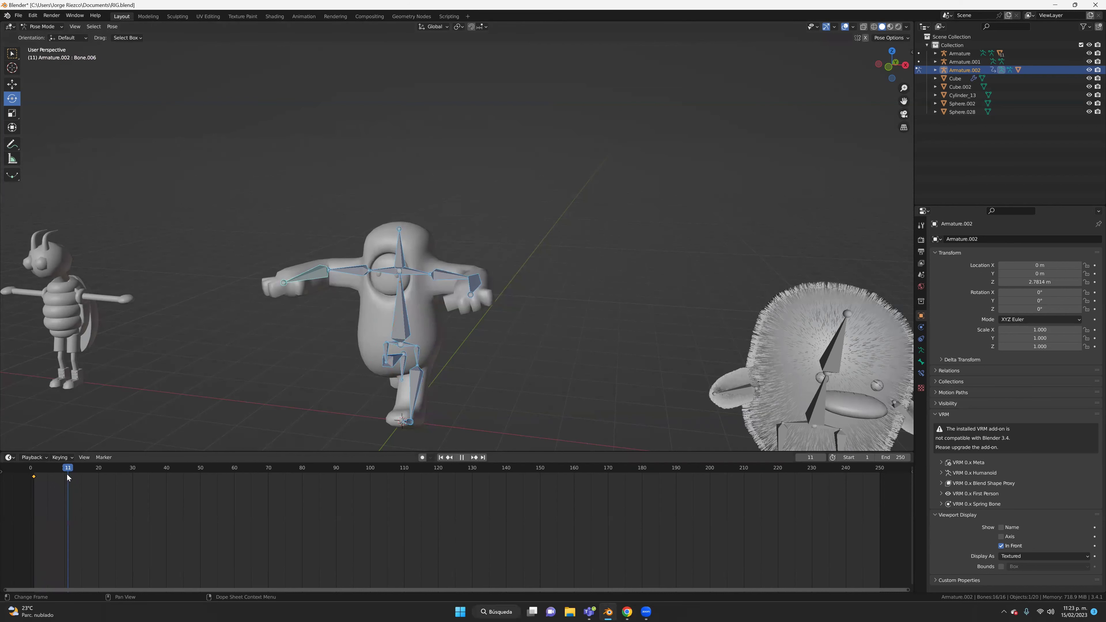
pyautogui.click(65, 482)
pyautogui.press('space')
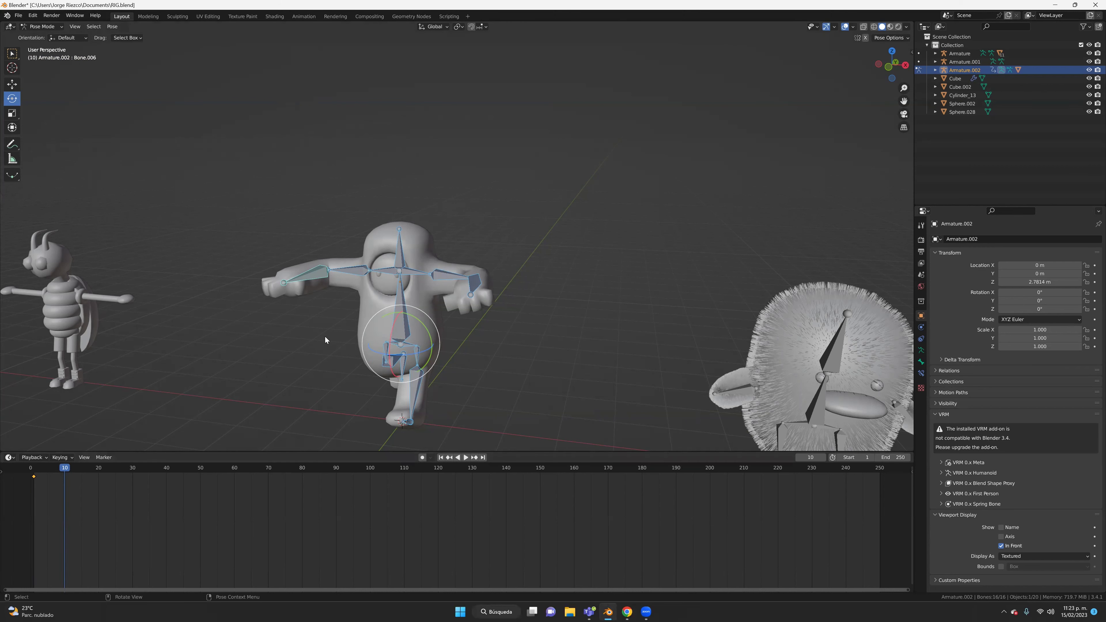
# Step: Lower the lifted leg and swing the other thigh forward to lift the opposite leg
pyautogui.click(497, 366)
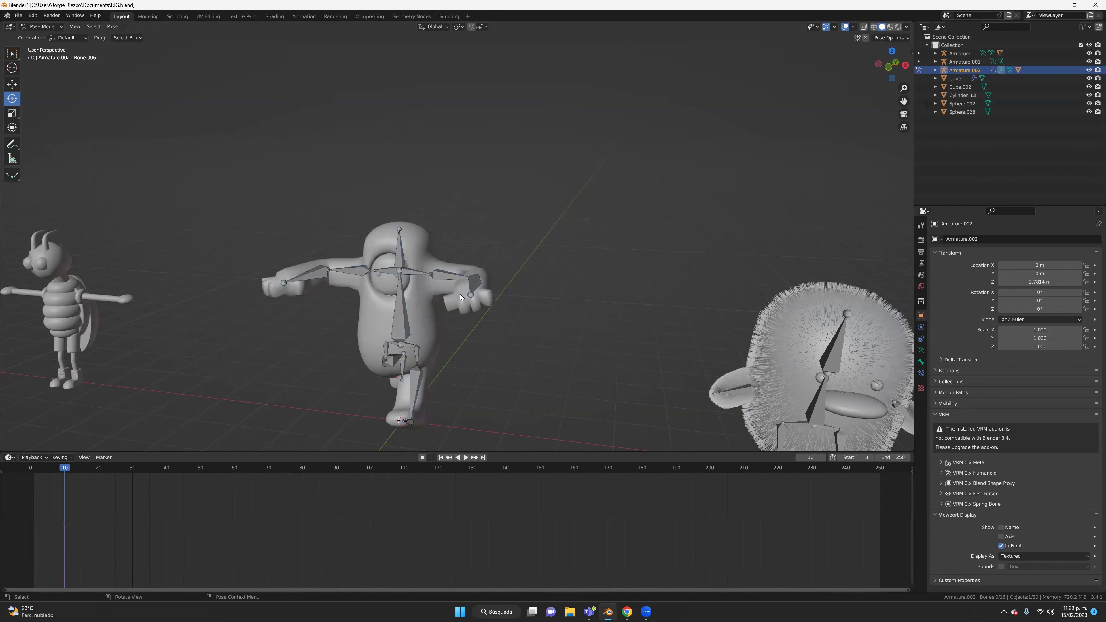
pyautogui.click(416, 379)
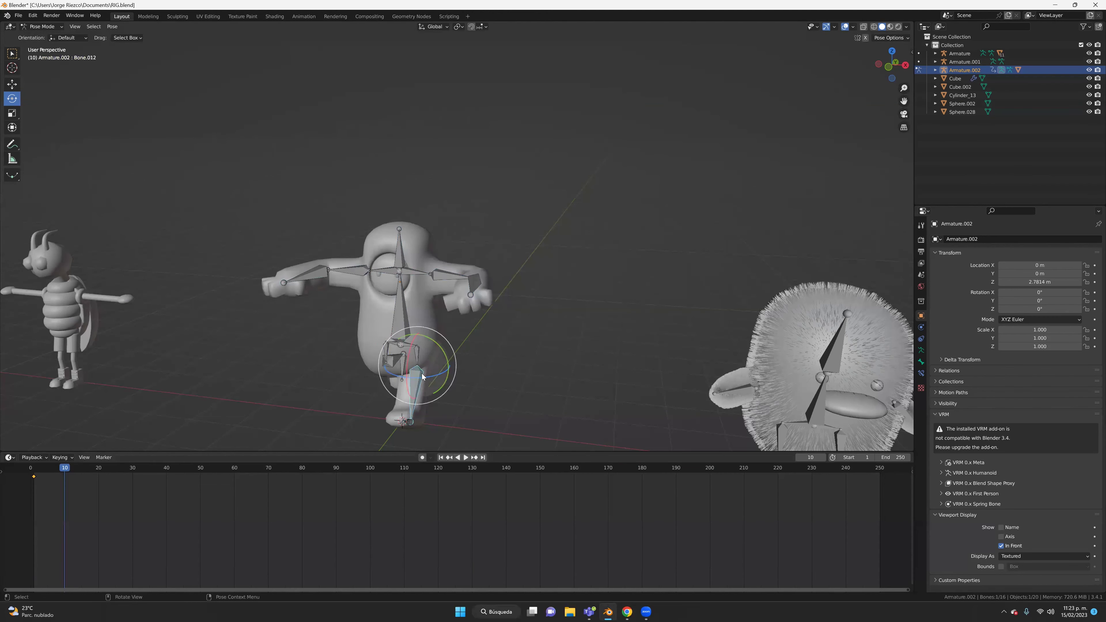
pyautogui.moveTo(406, 354)
pyautogui.mouseDown()
pyautogui.moveTo(413, 345)
pyautogui.moveTo(403, 371)
pyautogui.mouseUp()
pyautogui.moveTo(402, 371); pyautogui.dragTo(441, 361, button='middle')
pyautogui.moveTo(502, 335); pyautogui.dragTo(504, 338, button='middle')
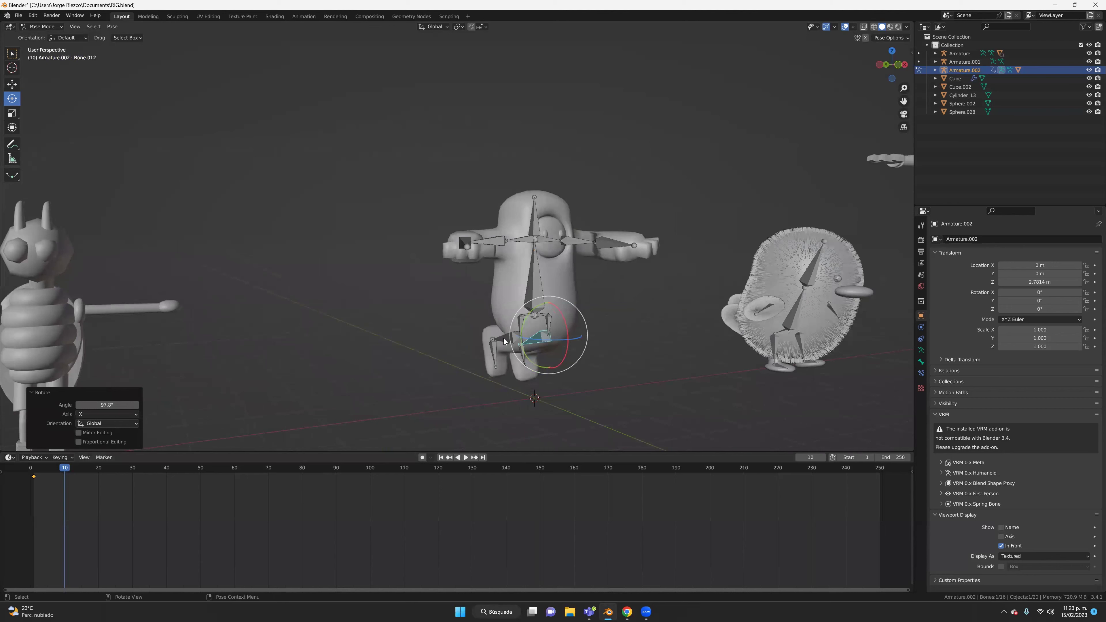
pyautogui.click(504, 339)
pyautogui.moveTo(536, 328)
pyautogui.mouseDown()
pyautogui.moveTo(530, 295)
pyautogui.moveTo(474, 304)
pyautogui.mouseUp()
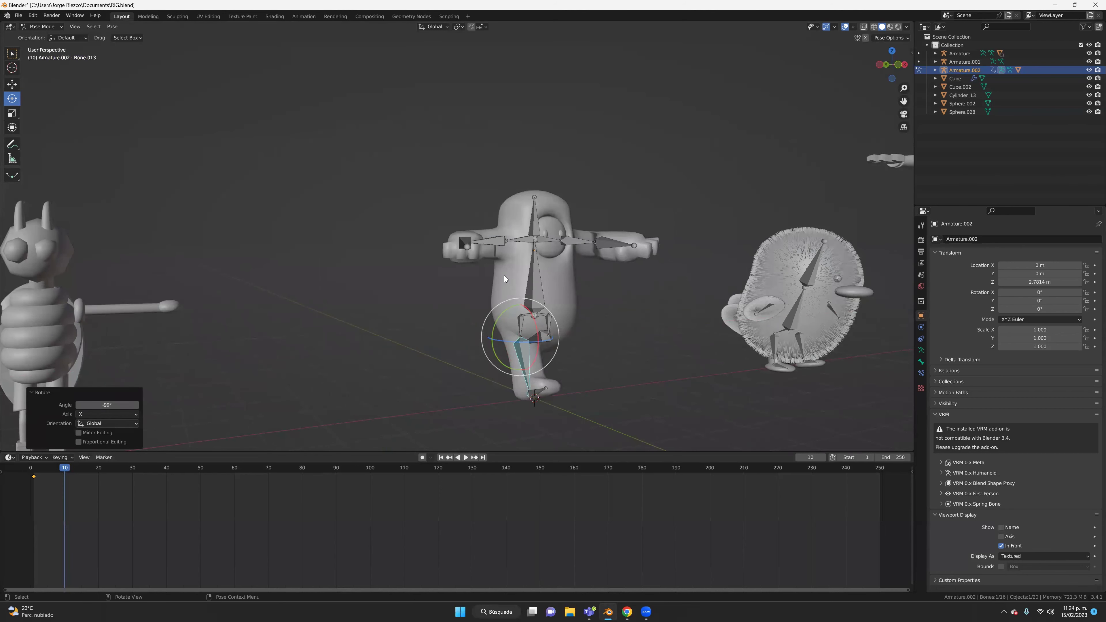
# Step: Rotate the left upper arm, reset the right arm to horizontal, and select all bones for keying
pyautogui.click(499, 245)
pyautogui.moveTo(490, 217)
pyautogui.mouseDown()
pyautogui.moveTo(571, 236)
pyautogui.moveTo(542, 221)
pyautogui.moveTo(538, 234)
pyautogui.mouseUp()
pyautogui.click(573, 240)
pyautogui.hotkey('ctrl', 'z')
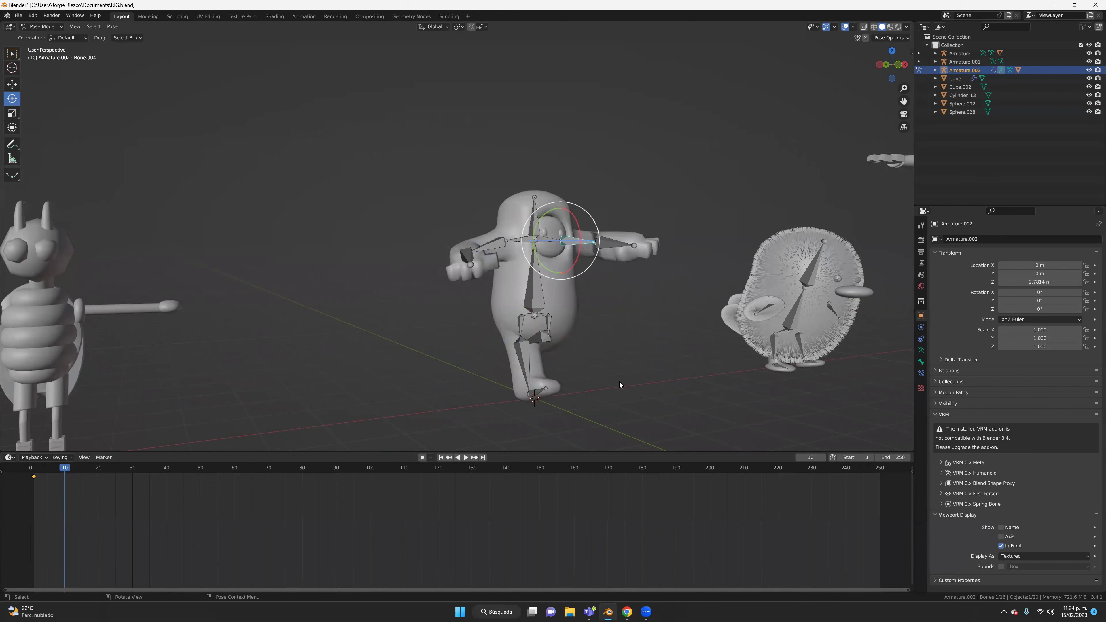
pyautogui.press('a')
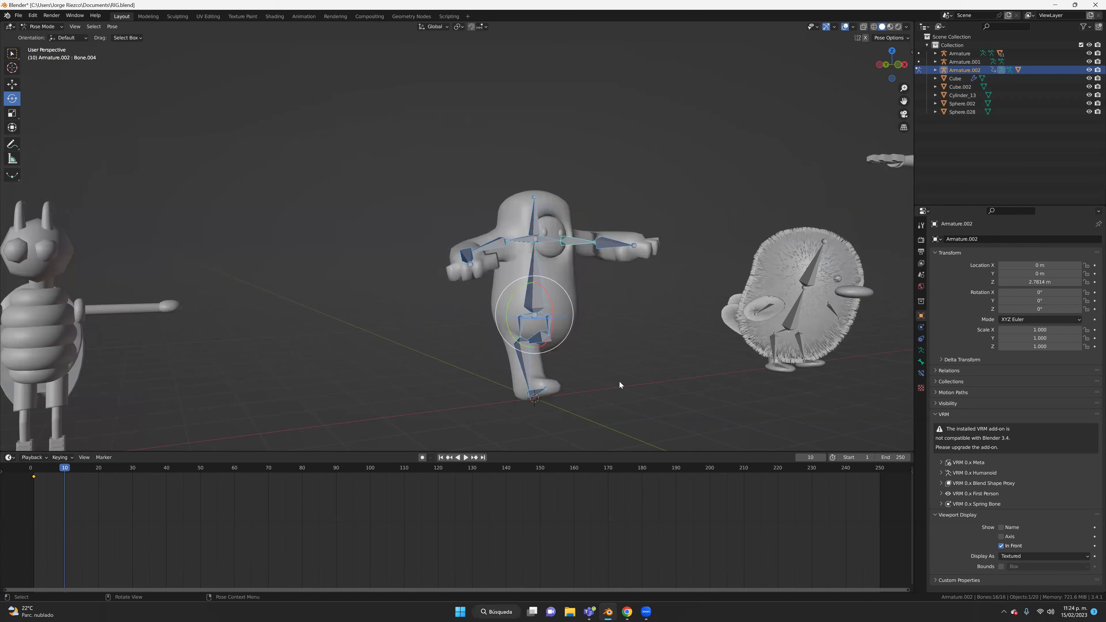
pyautogui.press('i')
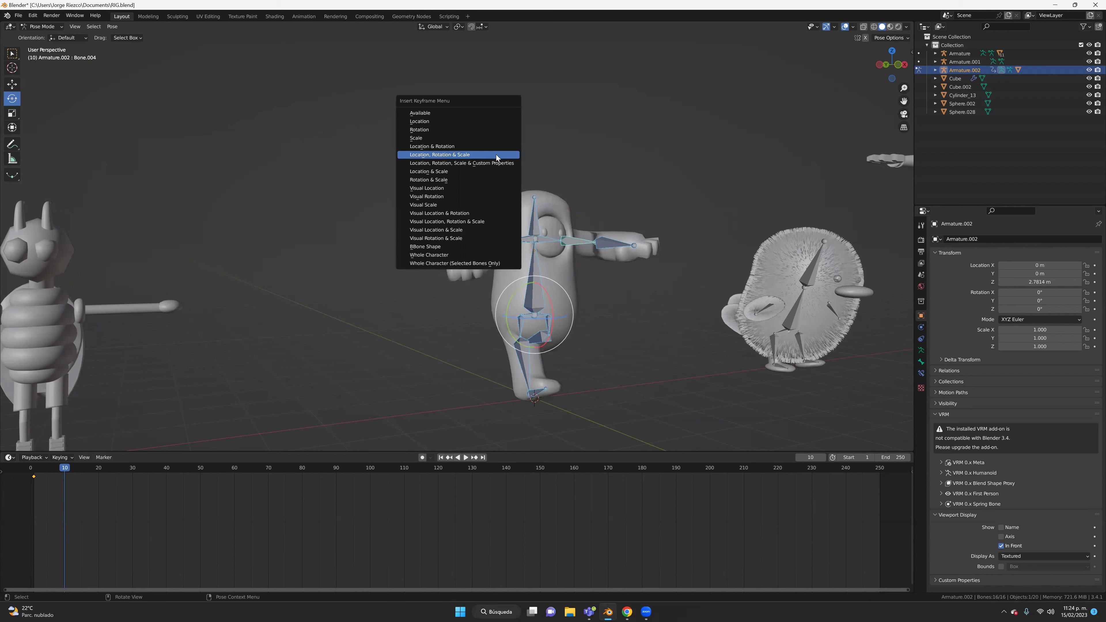
# Step: Key location, rotation and scale at frame 10, then preview the walk
pyautogui.click(496, 155)
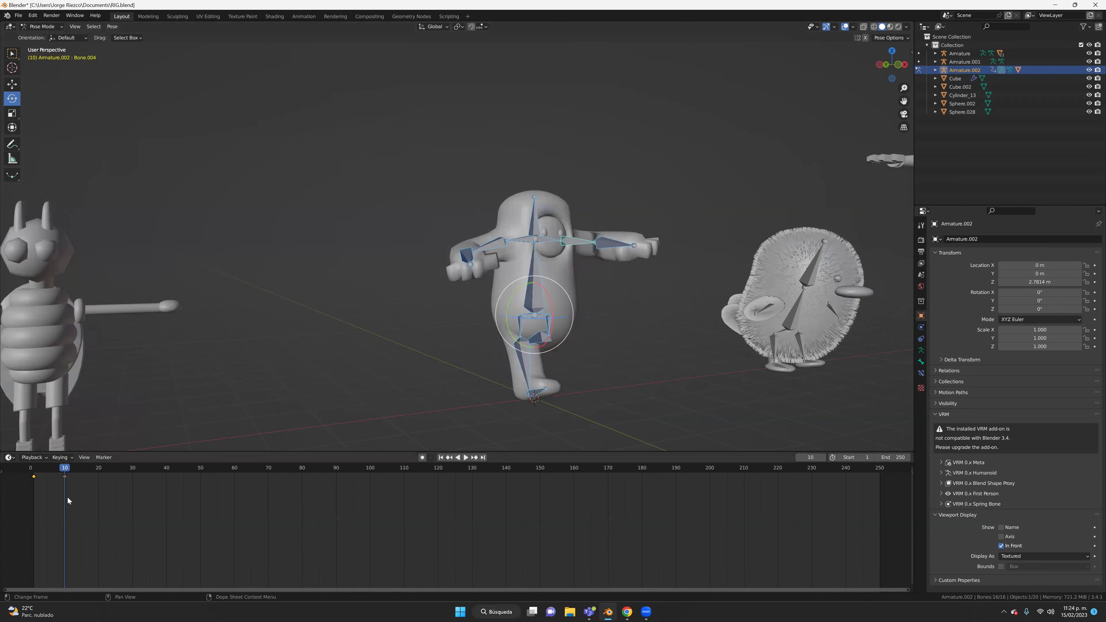
pyautogui.moveTo(79, 474)
pyautogui.mouseDown()
pyautogui.moveTo(33, 498)
pyautogui.moveTo(30, 471)
pyautogui.mouseUp()
pyautogui.press('space')
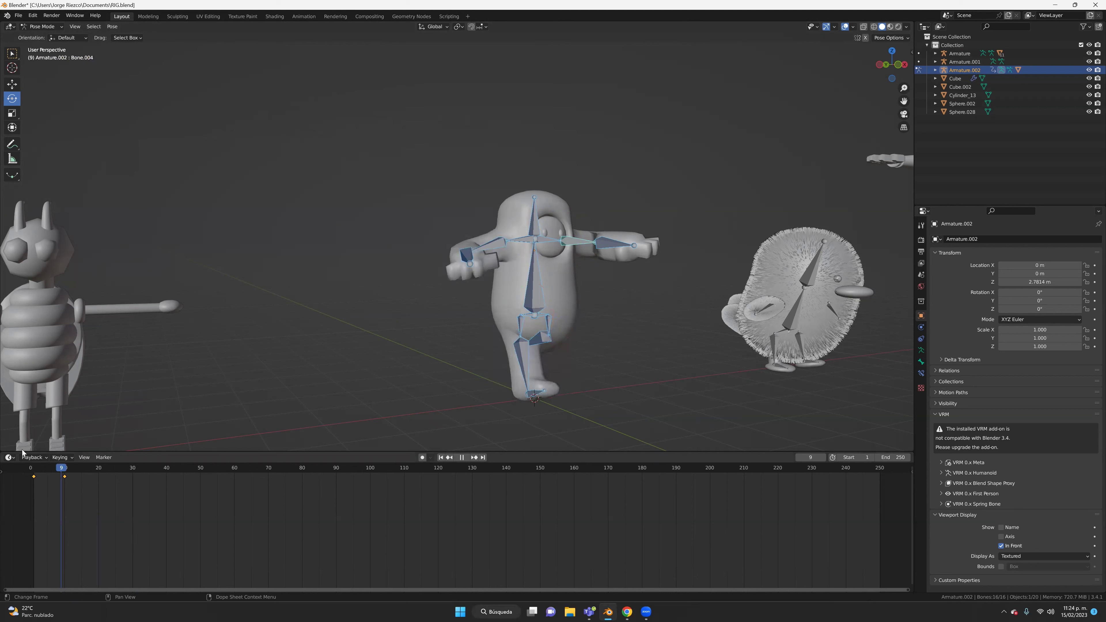
pyautogui.press('Escape')
# Step: Paste the two walk keyframes at frames 20 and 30 and replay the cycle
pyautogui.moveTo(10, 499); pyautogui.dragTo(104, 464)
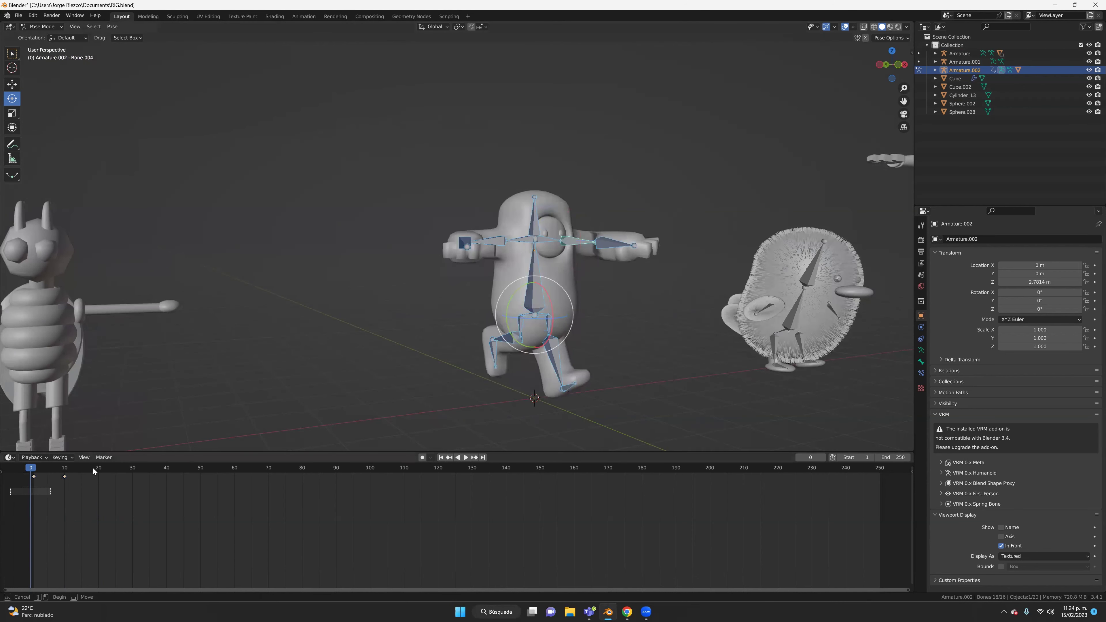
pyautogui.press('space')
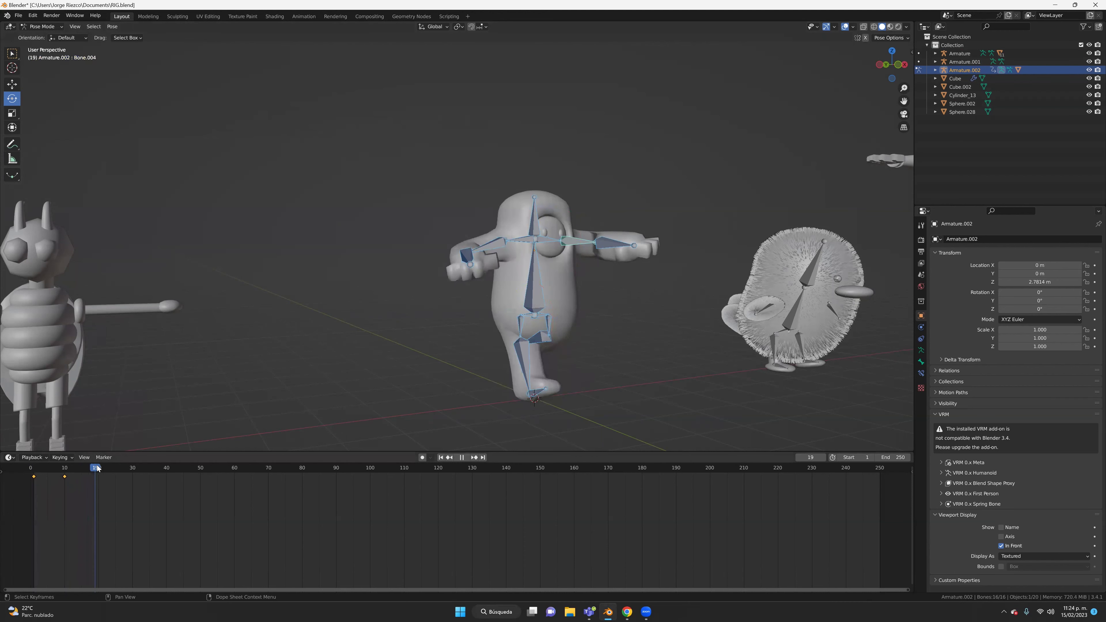
pyautogui.press('space')
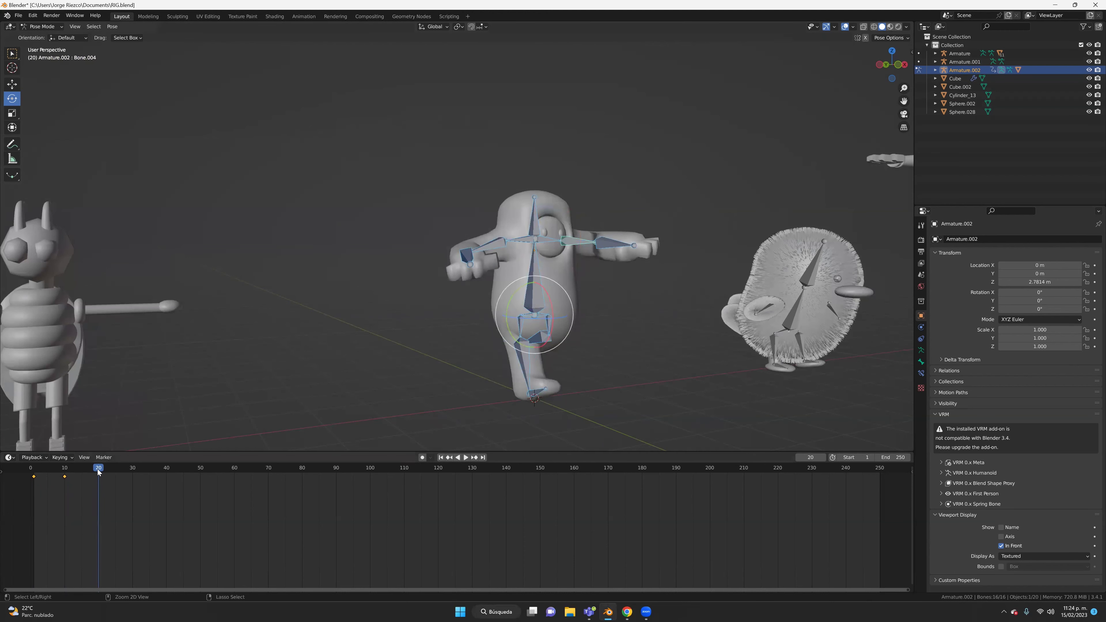
pyautogui.hotkey('ctrl', 'v')
pyautogui.moveTo(98, 475); pyautogui.dragTo(10, 484)
pyautogui.press('space')
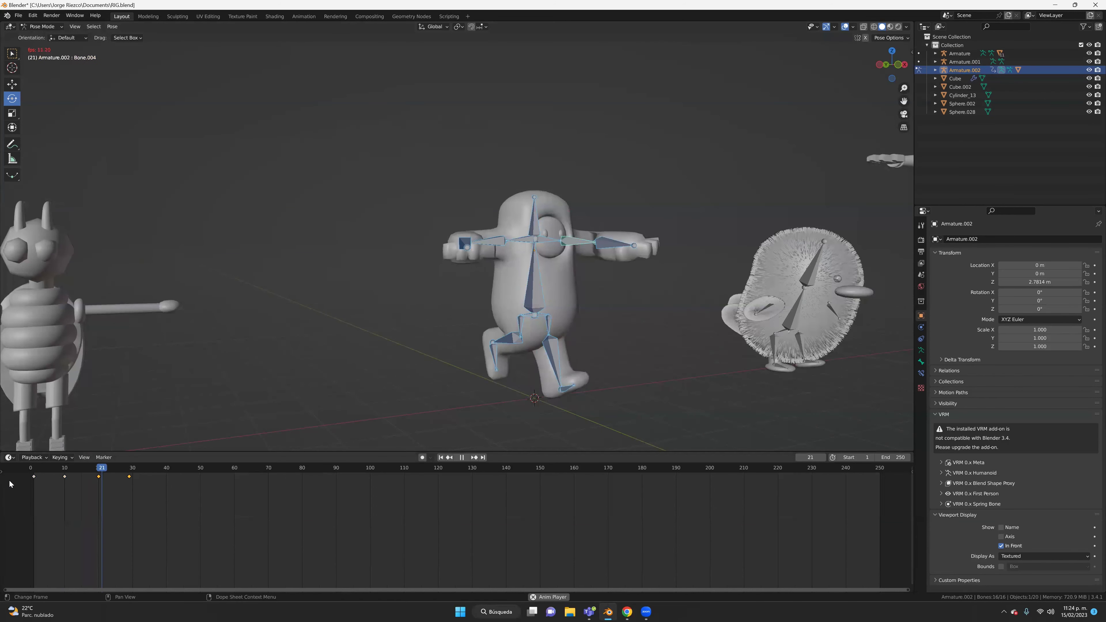
pyautogui.press('space')
# Step: Paste the copied stride keys again at frames 40 to 70
pyautogui.moveTo(174, 470)
pyautogui.mouseDown()
pyautogui.moveTo(34, 523)
pyautogui.moveTo(153, 465)
pyautogui.mouseUp()
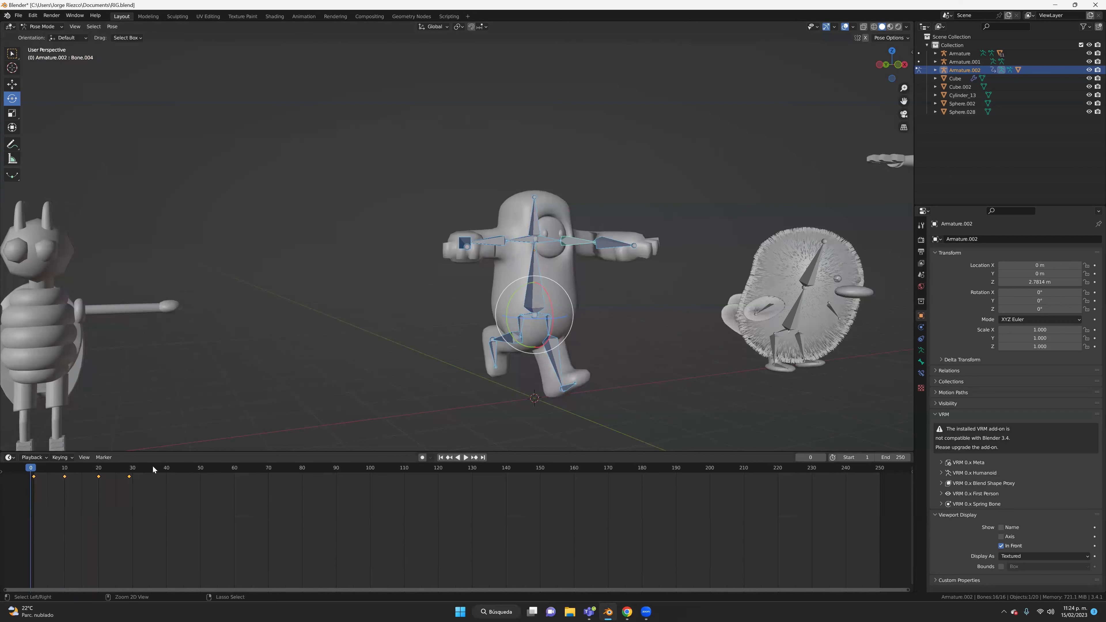
pyautogui.press('space')
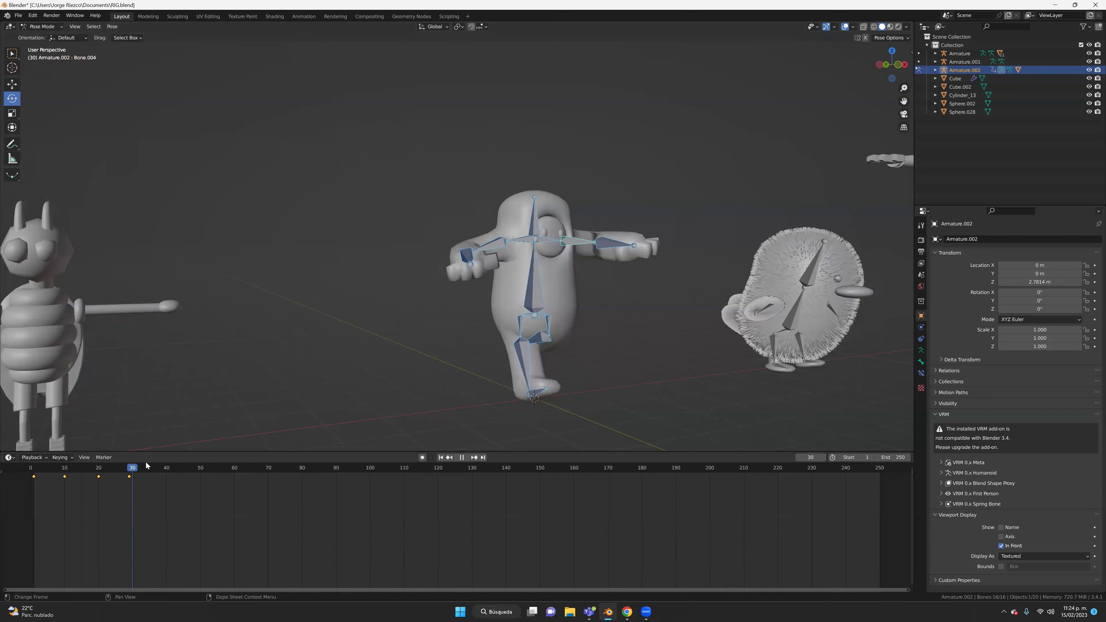
pyautogui.press('space')
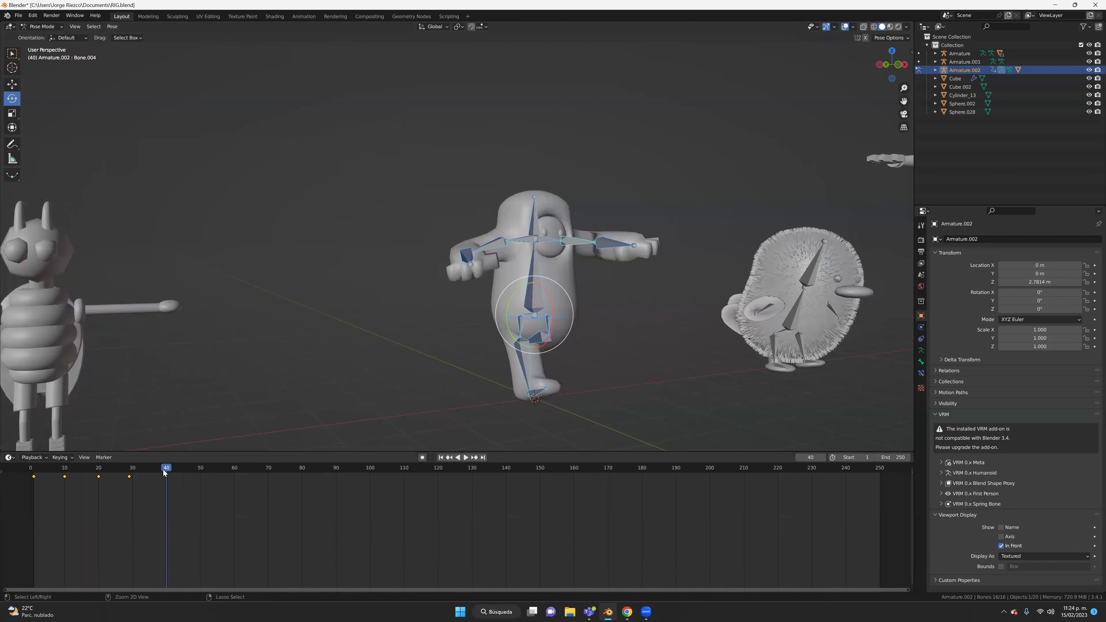
pyautogui.hotkey('ctrl', 'v')
# Step: Select the keys from 0 to 70 and paste them at frames 80 to 110
pyautogui.moveTo(22, 508); pyautogui.dragTo(264, 463)
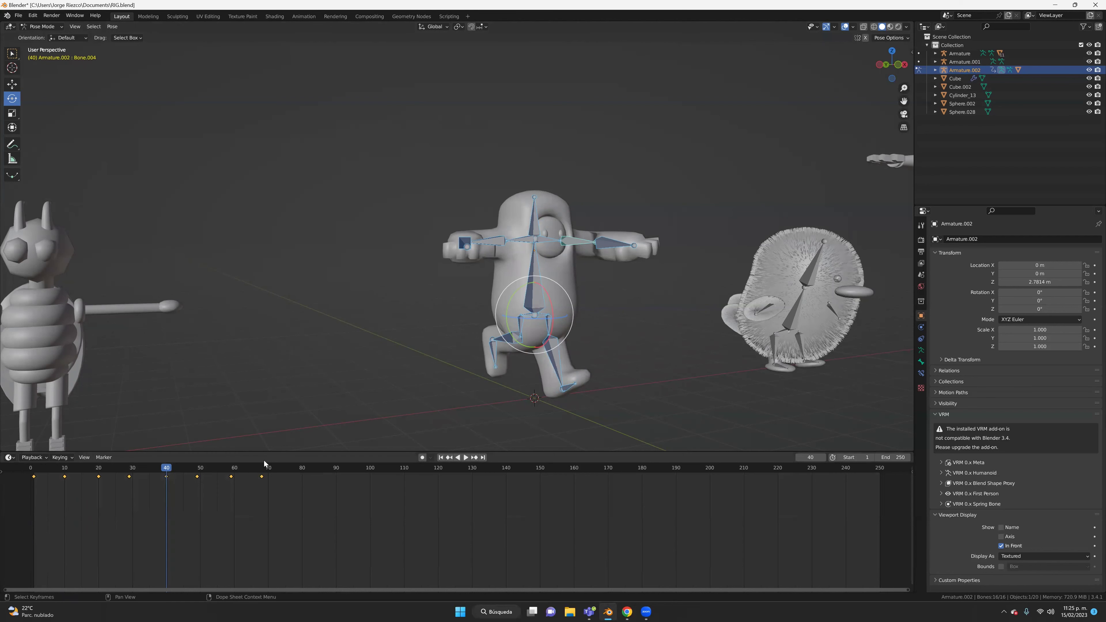
pyautogui.press('space')
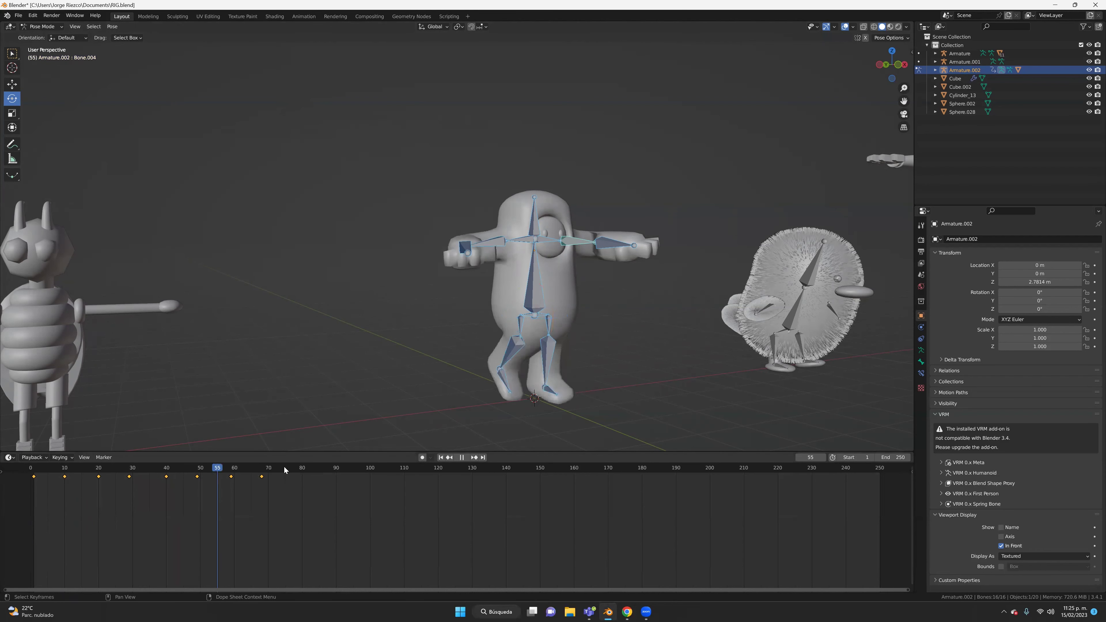
pyautogui.press('space')
pyautogui.hotkey('ctrl', 'v')
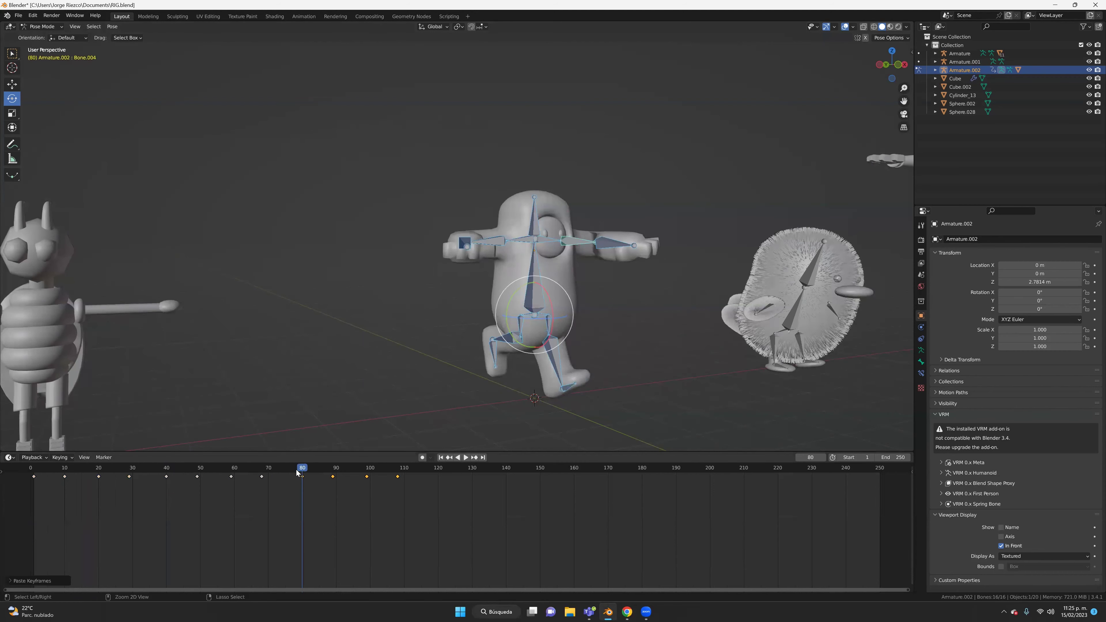
pyautogui.press('space')
# Step: Copy the frame-100 key to frame 108 and check the hold near frame 99
pyautogui.click(66, 488)
pyautogui.press('space')
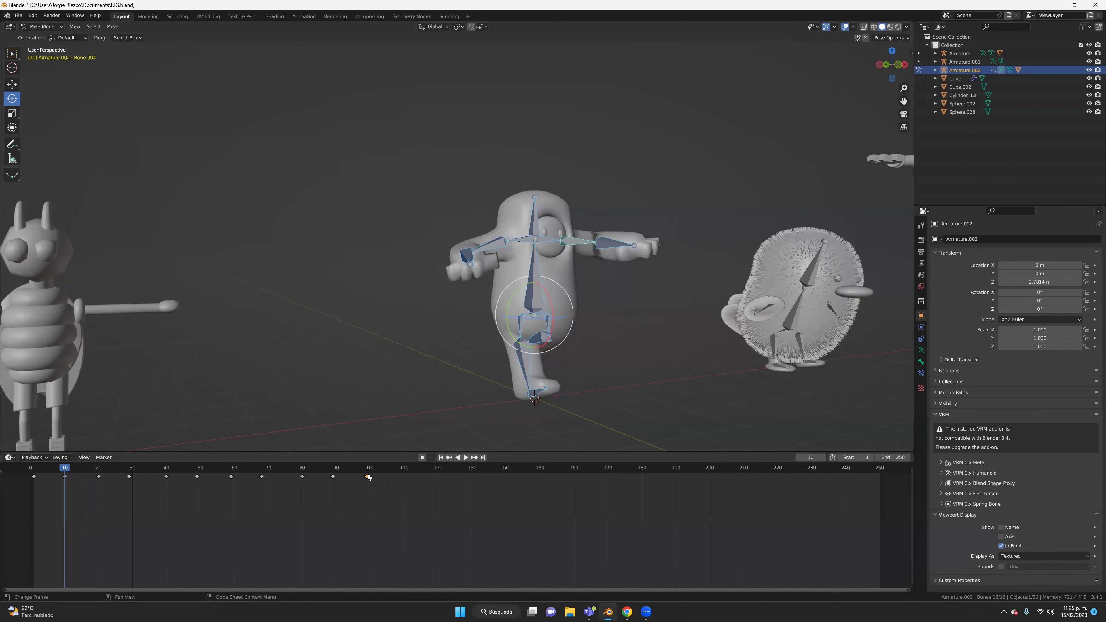
pyautogui.click(387, 469)
pyautogui.hotkey('ctrl', 'v')
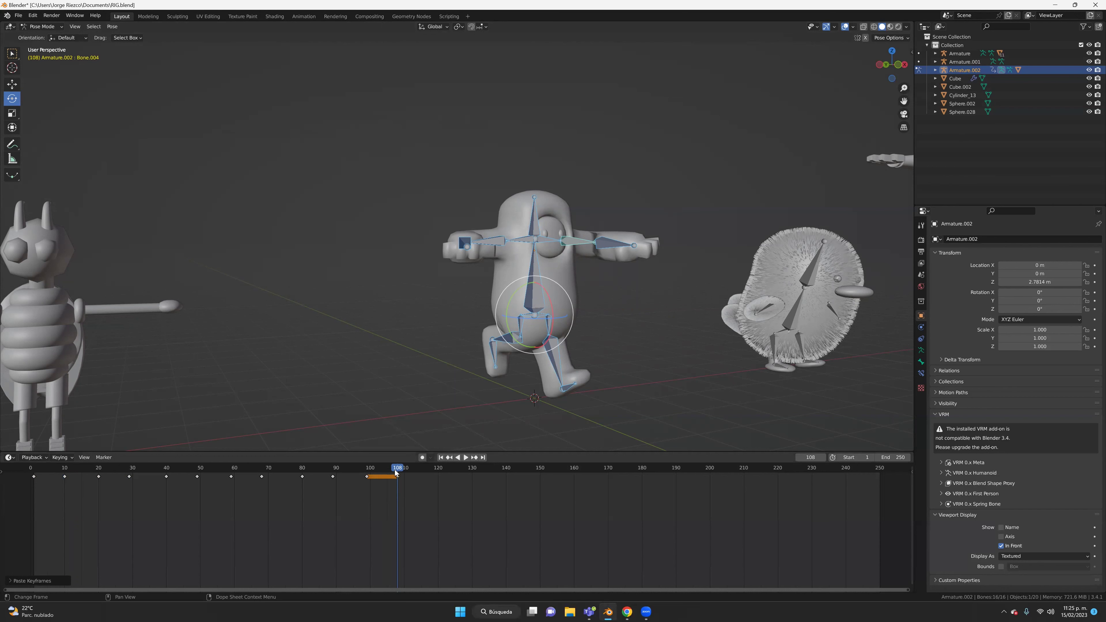
pyautogui.moveTo(398, 468); pyautogui.dragTo(367, 468)
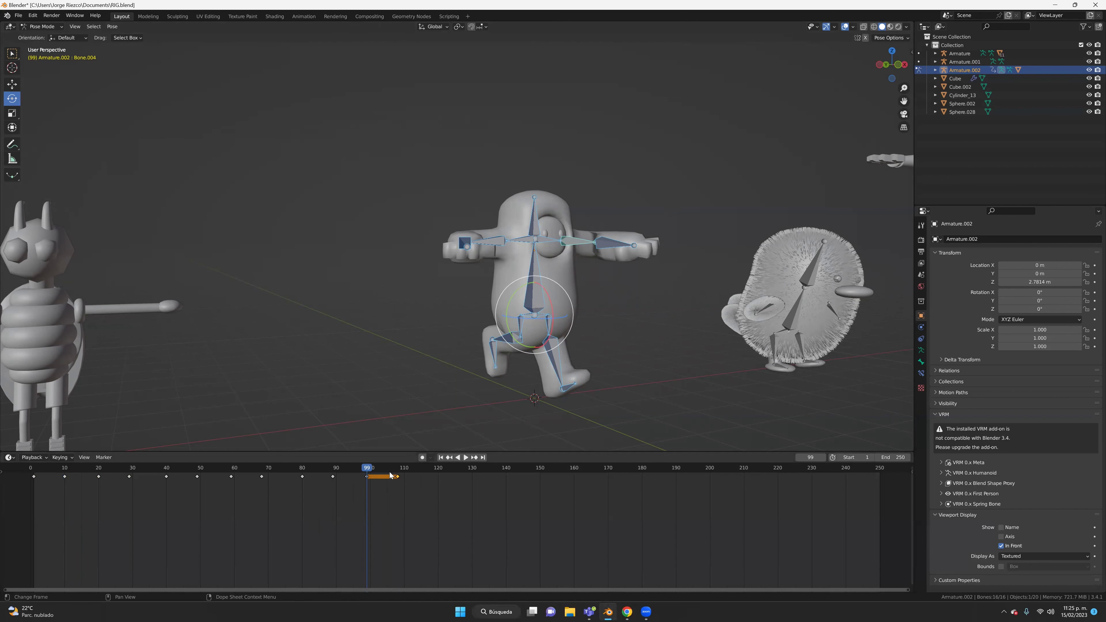
# Step: At frame 108, rotate the upper torso bone Bone.001 about 41.2° on X
pyautogui.click(398, 477)
pyautogui.moveTo(370, 470); pyautogui.dragTo(398, 466)
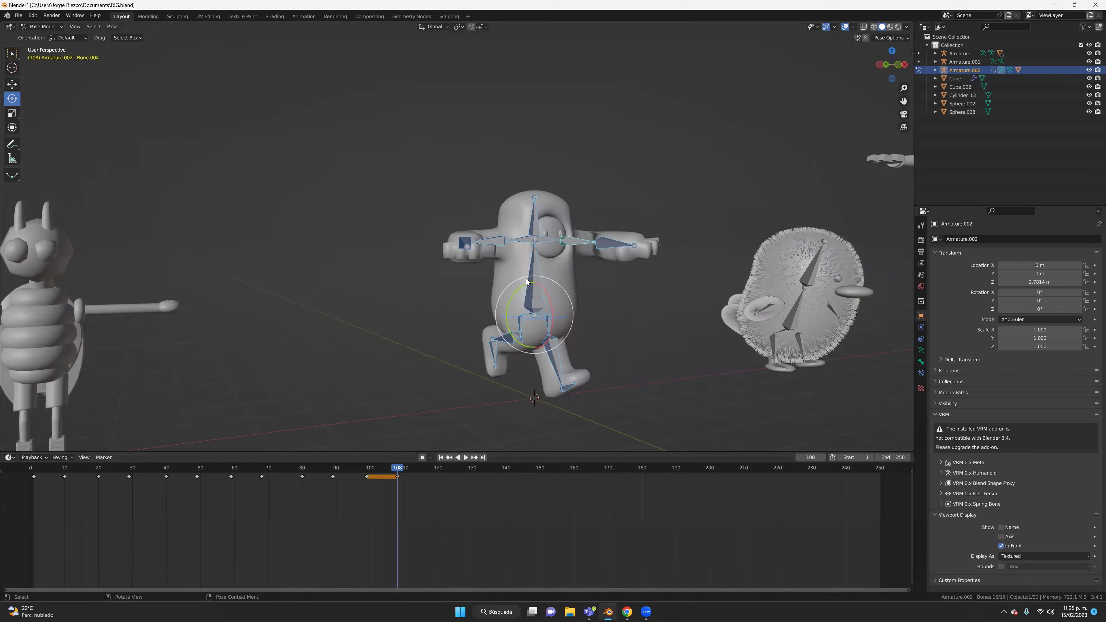
pyautogui.click(535, 217)
pyautogui.moveTo(544, 208); pyautogui.dragTo(550, 227)
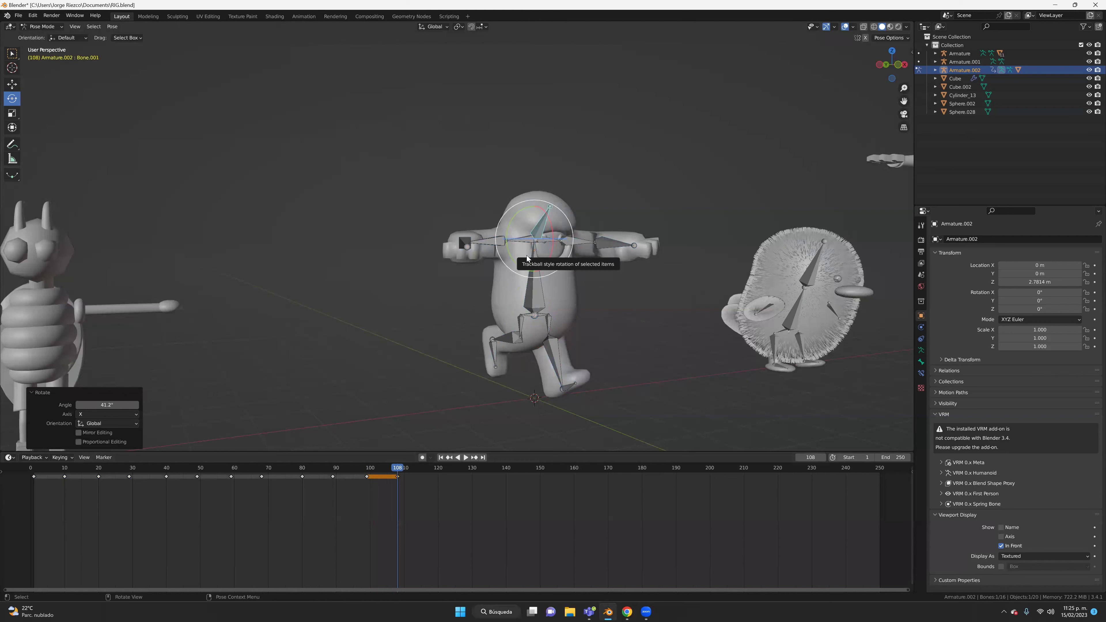
# Step: Key all bones' location, rotation and scale at frame 108, then select every keyframe for deletion
pyautogui.press('a')
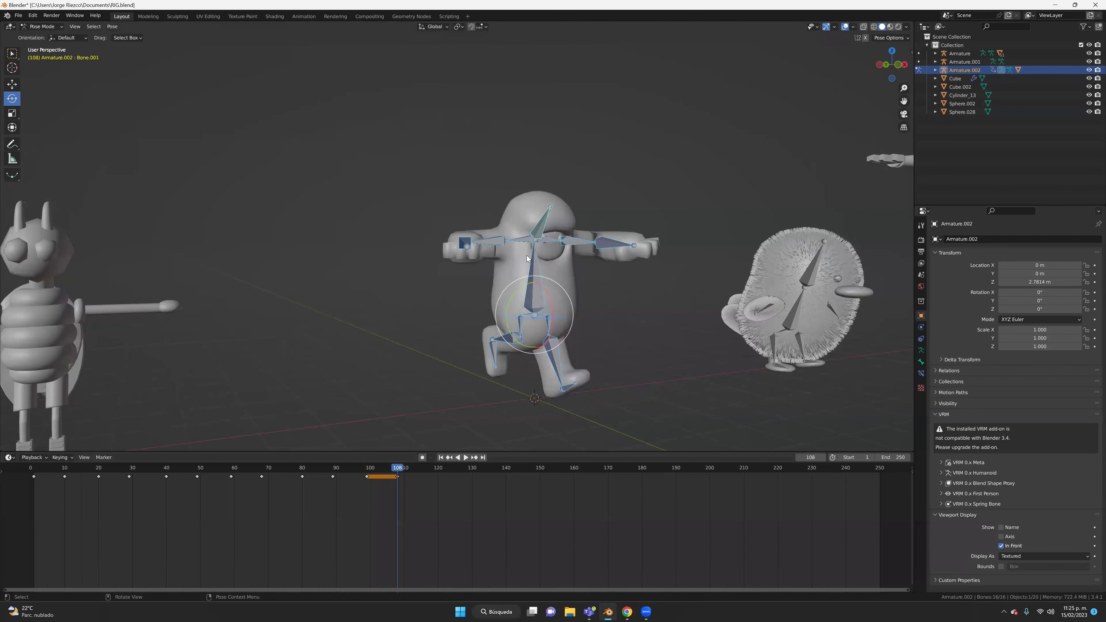
pyautogui.press('i')
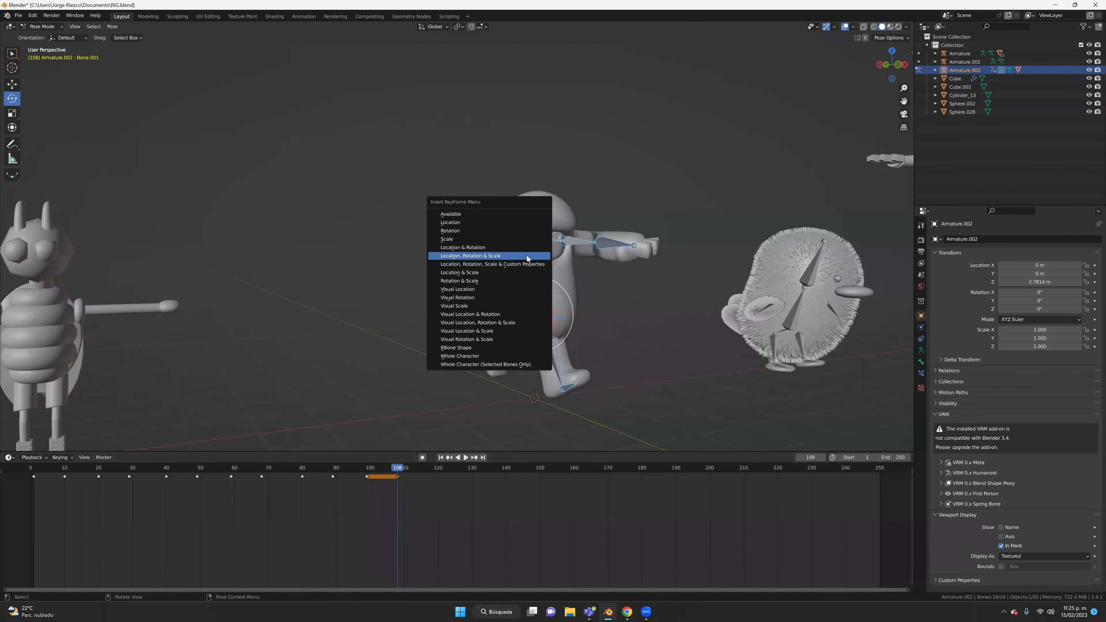
pyautogui.click(526, 256)
pyautogui.press('space')
pyautogui.press('space')
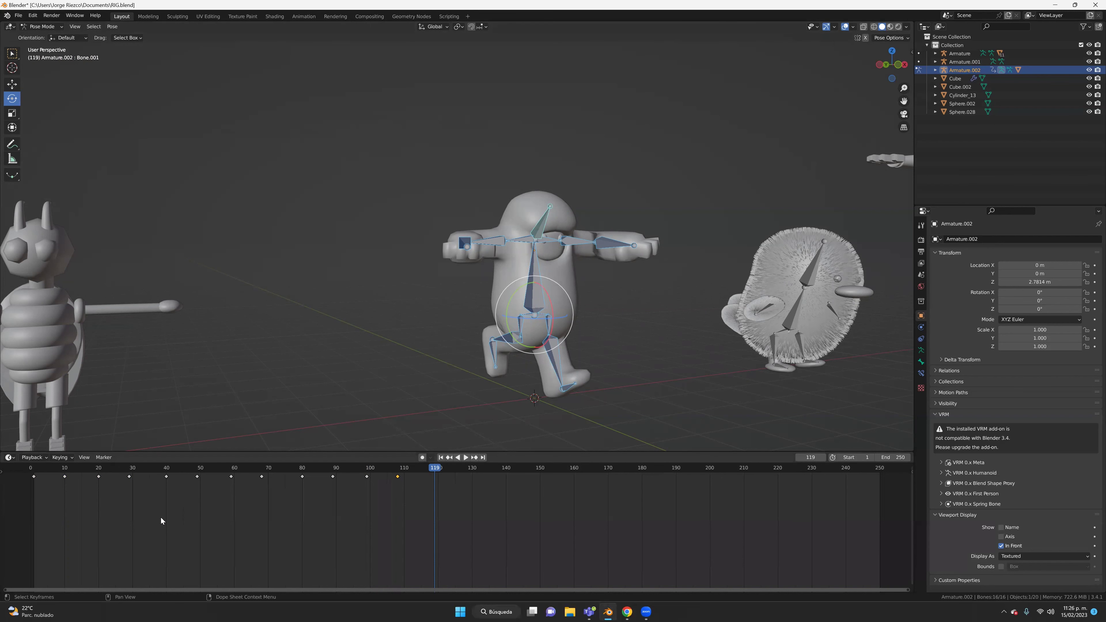
pyautogui.moveTo(21, 506); pyautogui.dragTo(446, 463)
pyautogui.press('x')
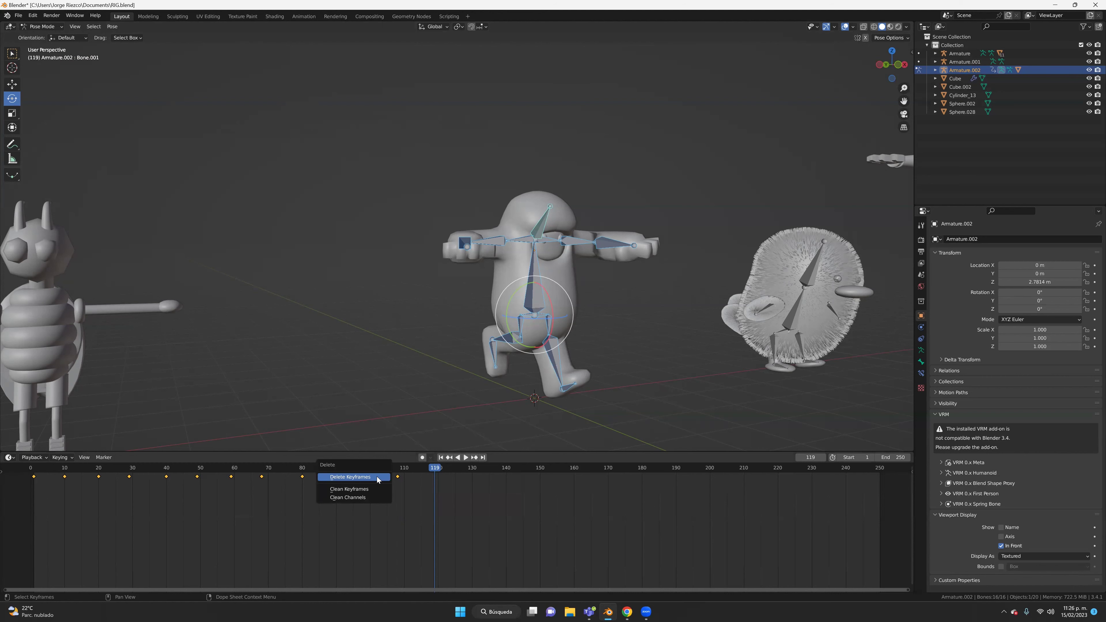
# Step: Delete the selected walk keyframes and rewind playback to frame 6
pyautogui.click(378, 476)
pyautogui.hotkey('ctrl', 'shift', 'space')
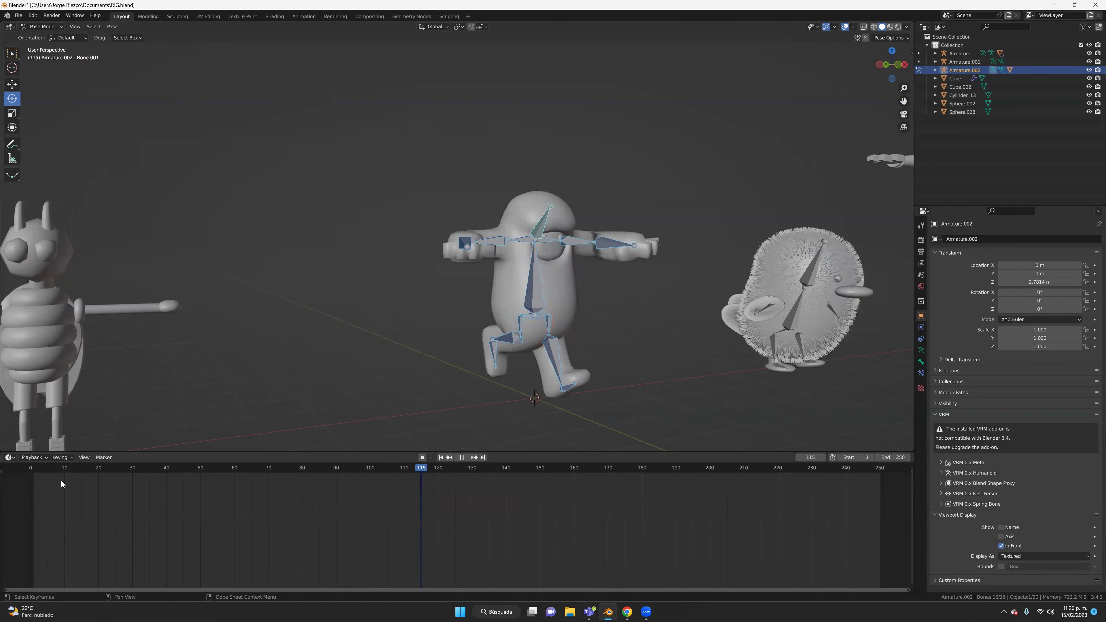
pyautogui.press('space')
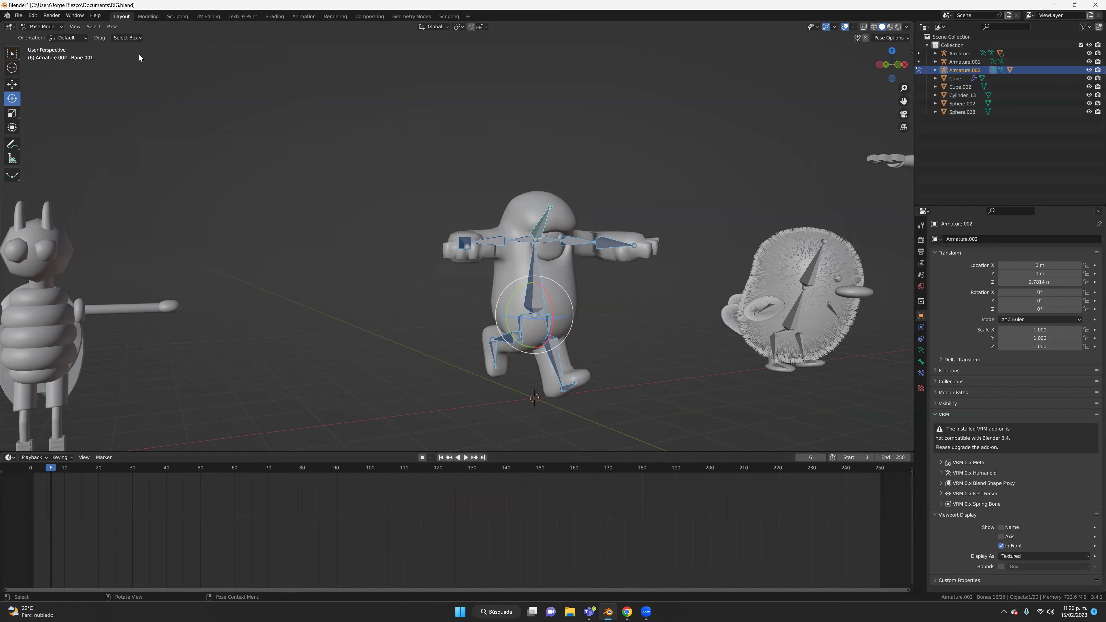
# Step: Clear all bone transforms back to rest via Pose > Clear Transform > All
pyautogui.click(112, 27)
pyautogui.click(107, 29)
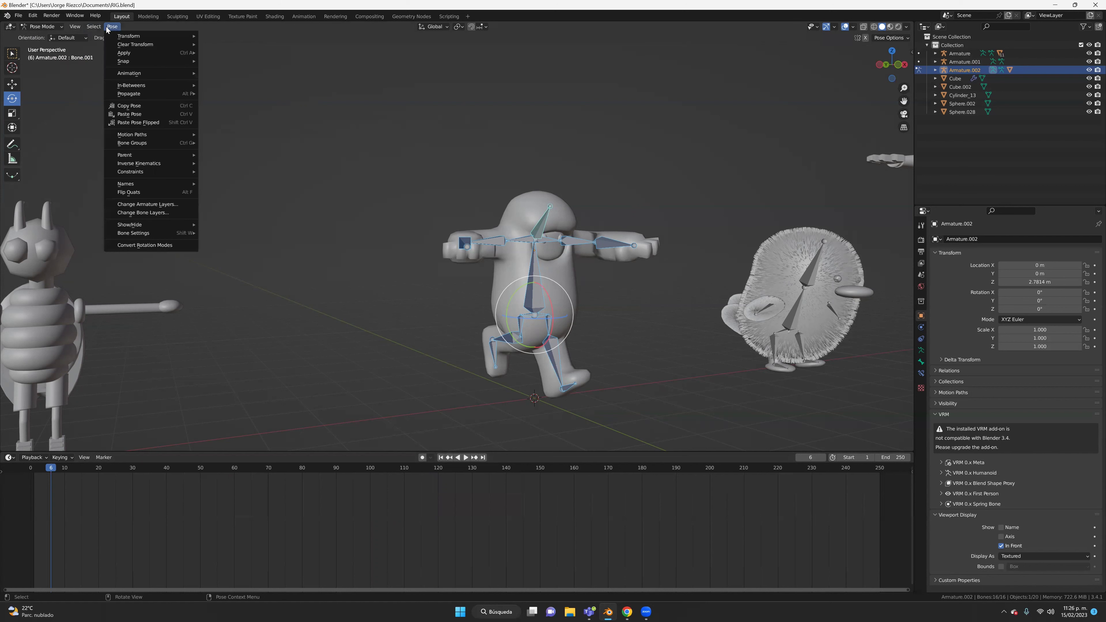
pyautogui.moveTo(135, 44)
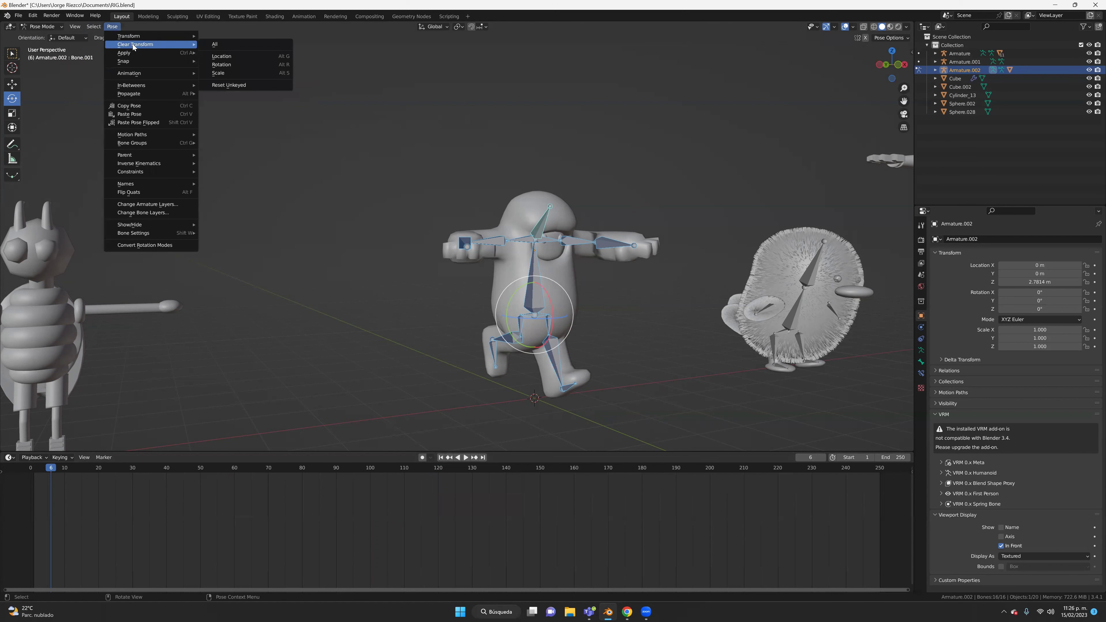
pyautogui.click(217, 42)
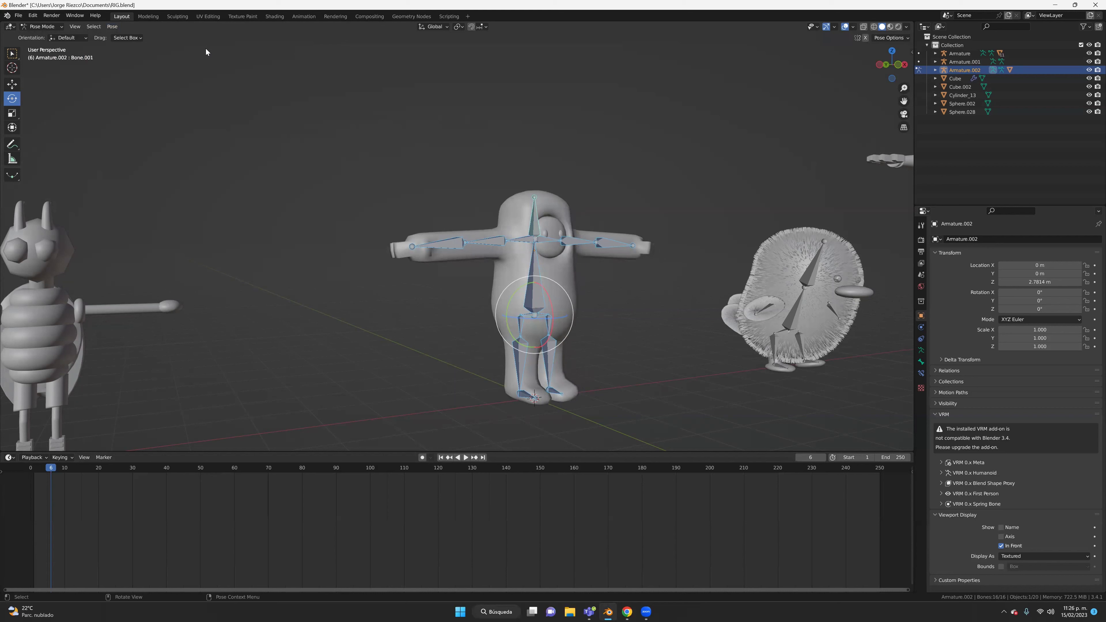
# Step: Key the rest T-pose at frame 6 and deselect all bones
pyautogui.press('i')
pyautogui.click(166, 69)
pyautogui.click(590, 181)
# Step: Test-rotate arm bone Bone.004 around Z, then undo the swing
pyautogui.click(567, 242)
pyautogui.click(42, 27)
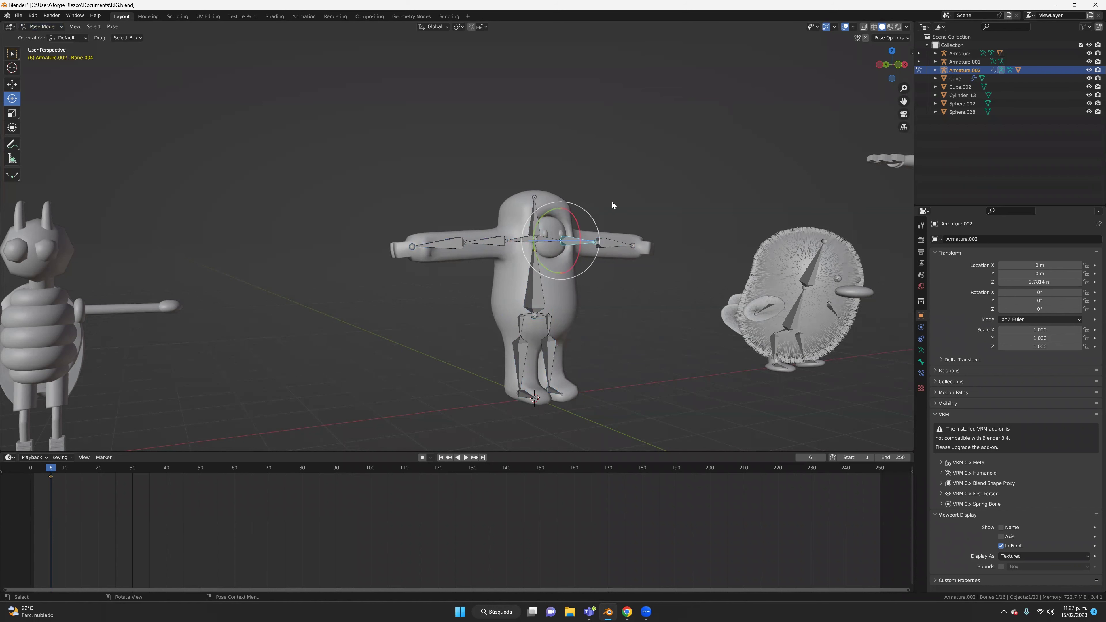
pyautogui.moveTo(591, 243)
pyautogui.mouseDown()
pyautogui.moveTo(551, 241)
pyautogui.moveTo(566, 244)
pyautogui.mouseUp()
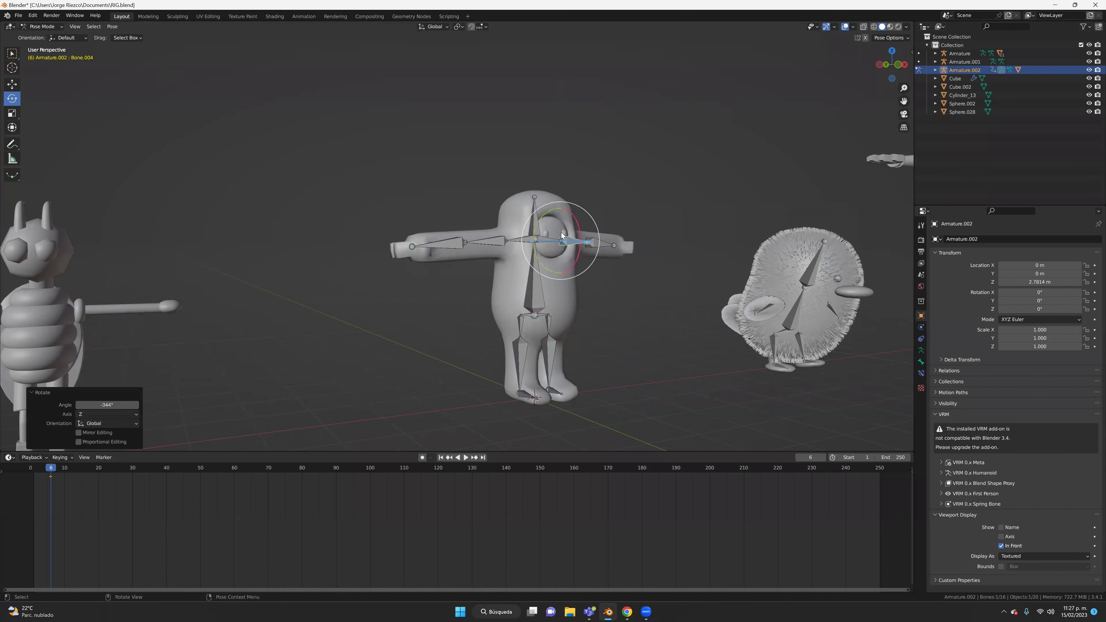
pyautogui.hotkey('ctrl', 'z')
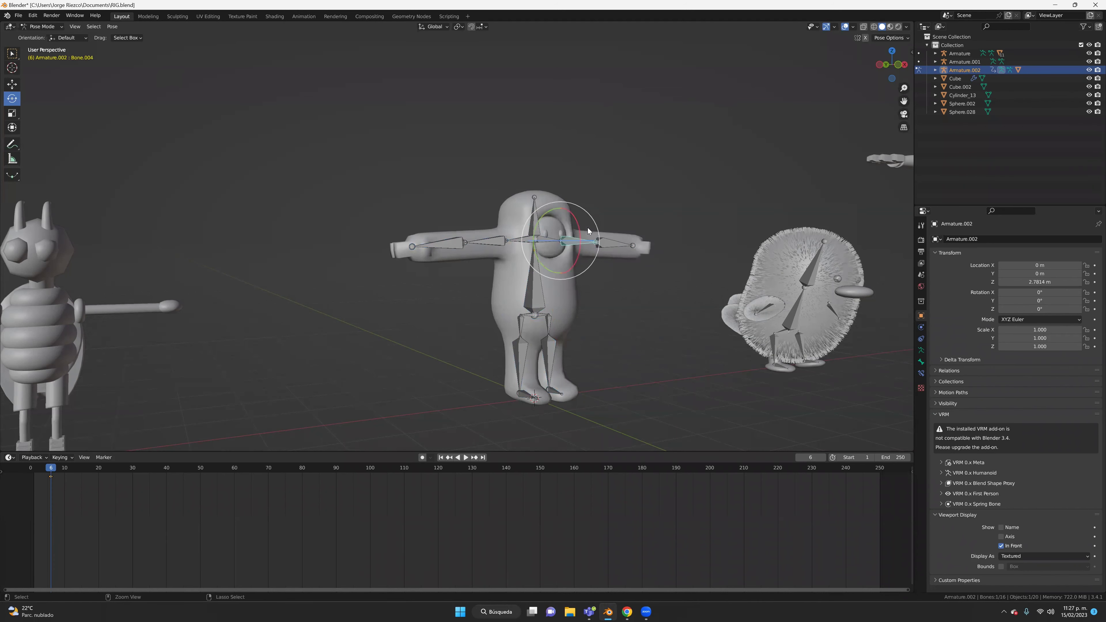
# Step: Return to Object Mode, select body mesh Sphere.001, and switch it to Weight Paint
pyautogui.click(27, 27)
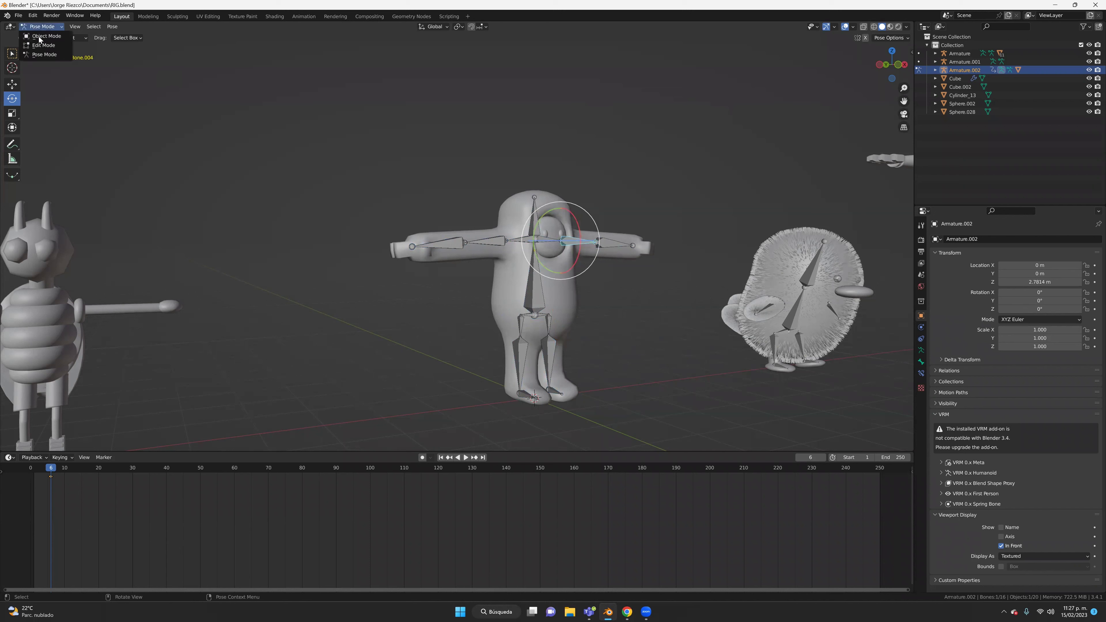
pyautogui.click(516, 209)
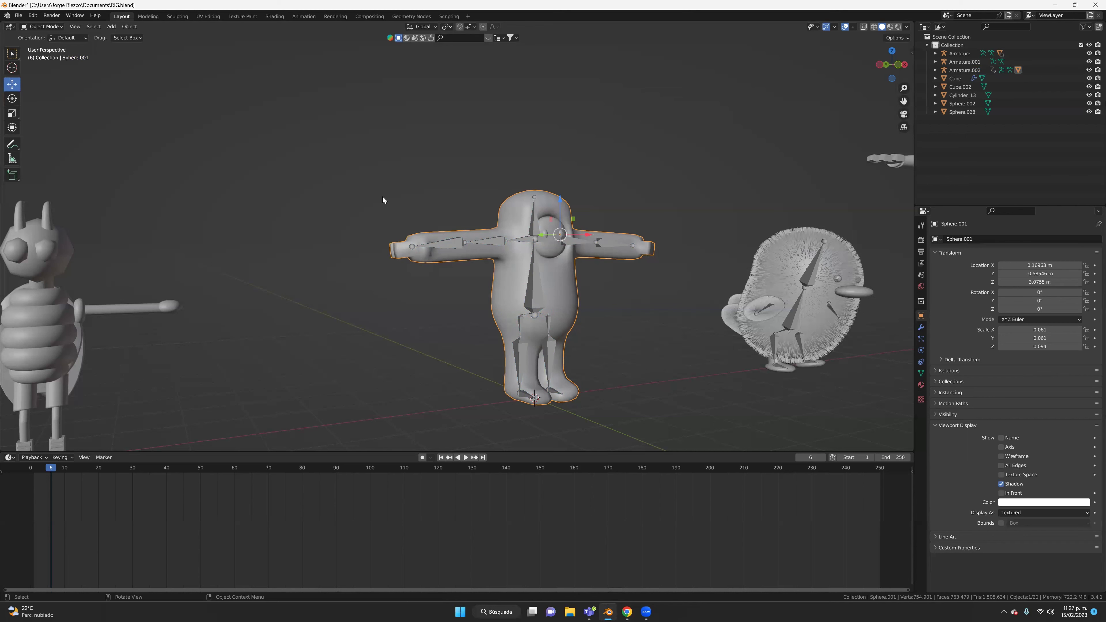
pyautogui.click(40, 27)
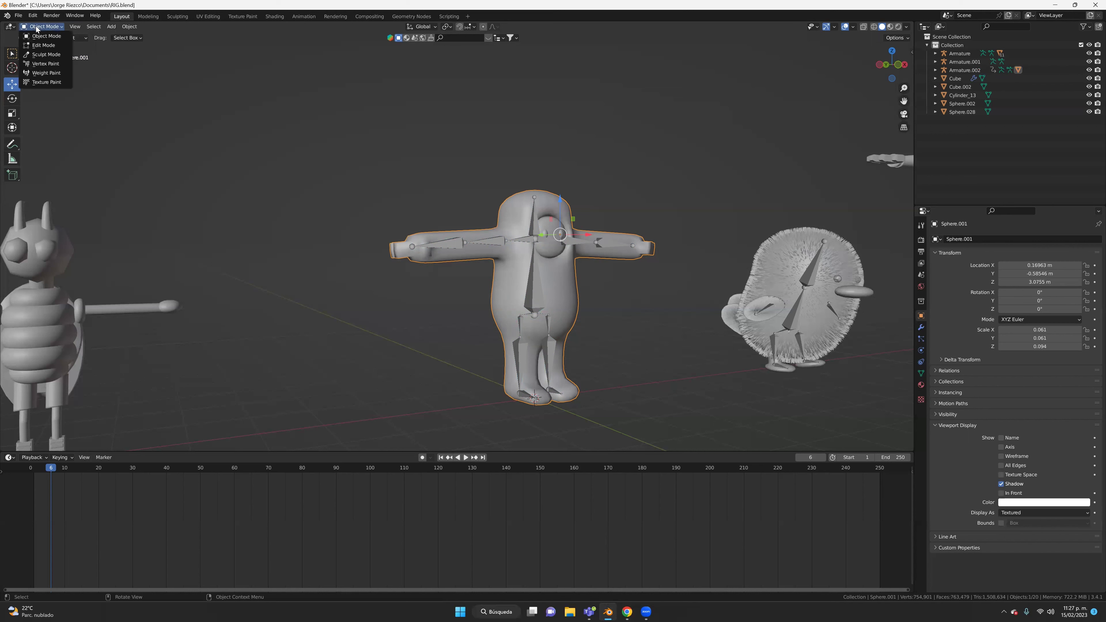
pyautogui.click(51, 75)
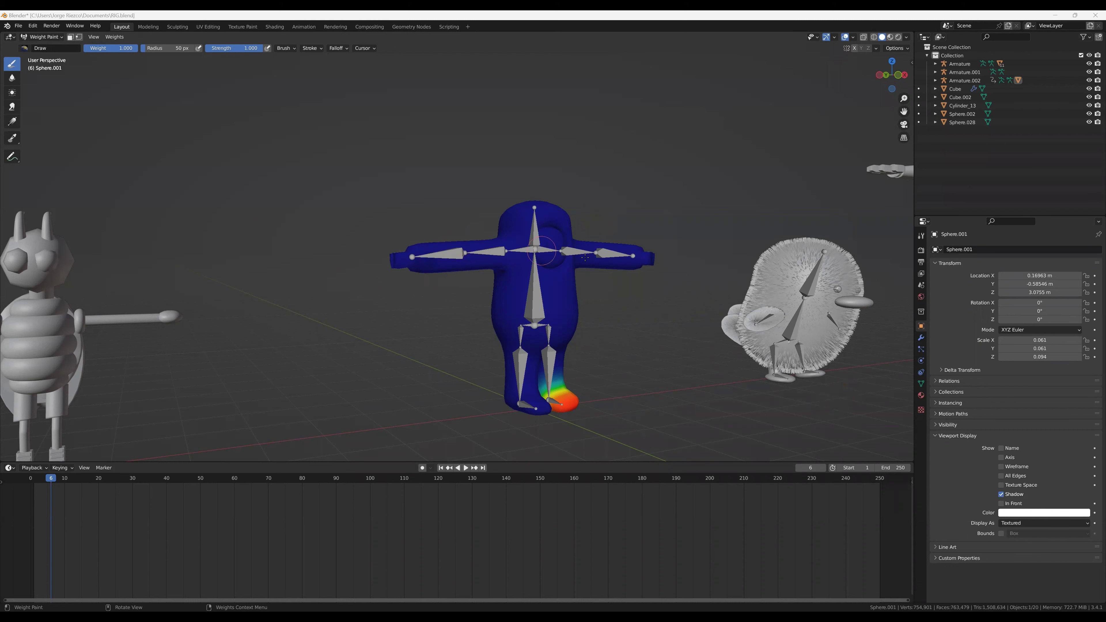
# Step: In the Object Data tab's Vertex Groups, make Bone.012 active and view the shin frontally
pyautogui.click(921, 251)
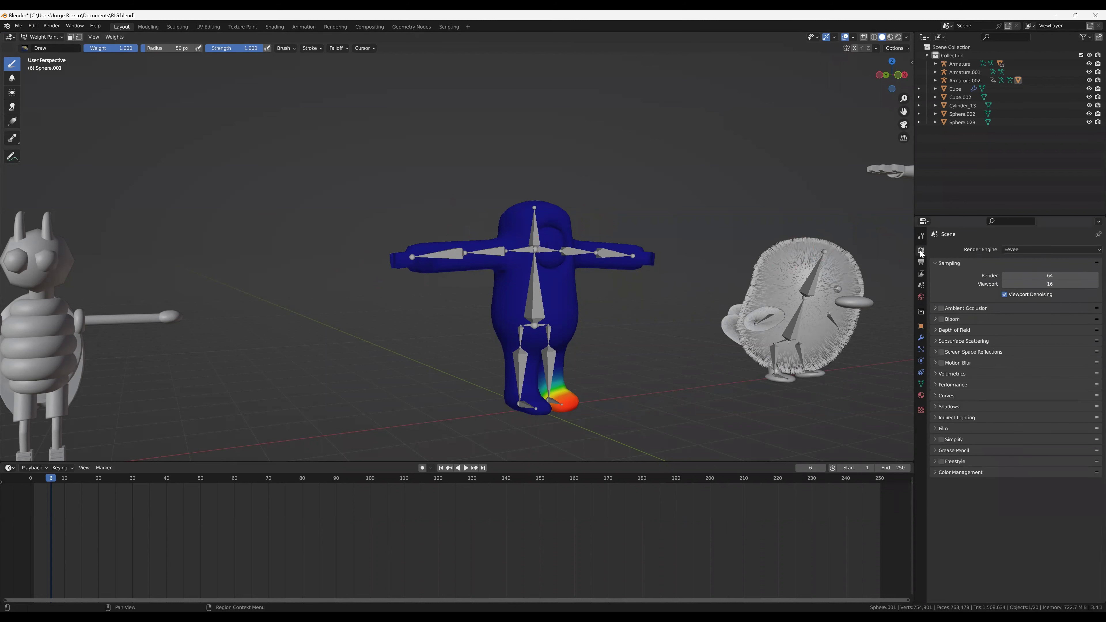
pyautogui.click(921, 385)
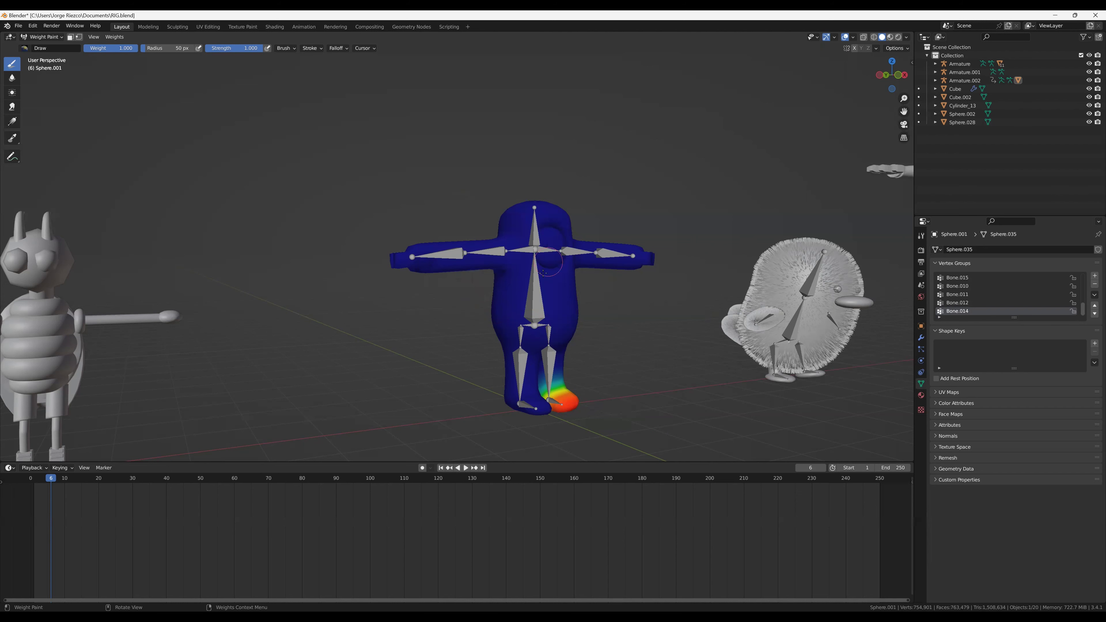
pyautogui.click(958, 304)
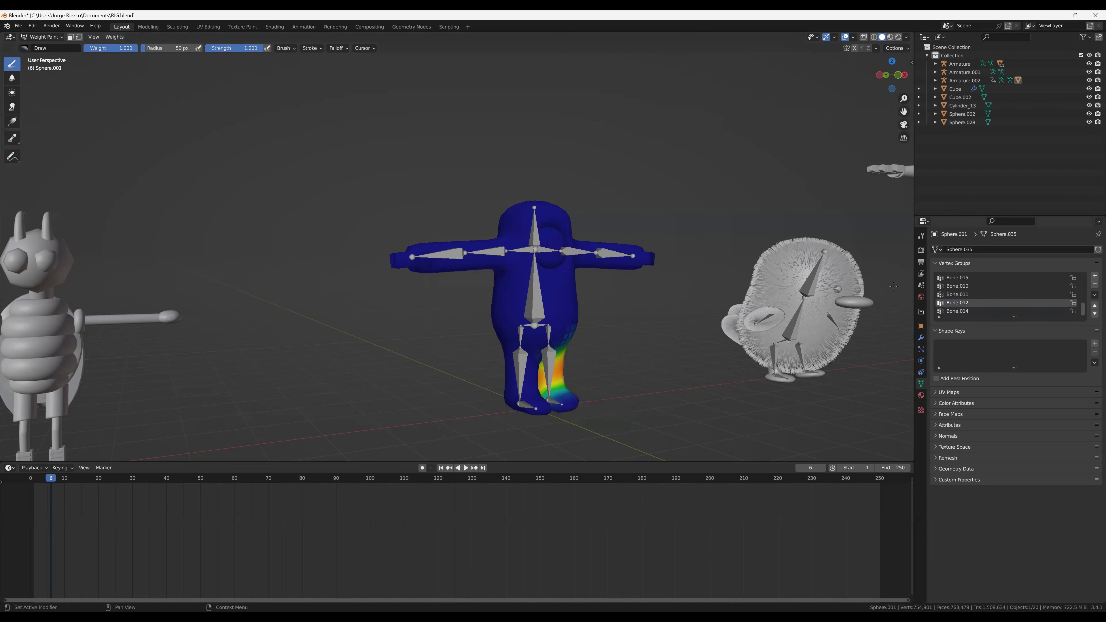
pyautogui.moveTo(652, 327); pyautogui.dragTo(562, 323, button='middle')
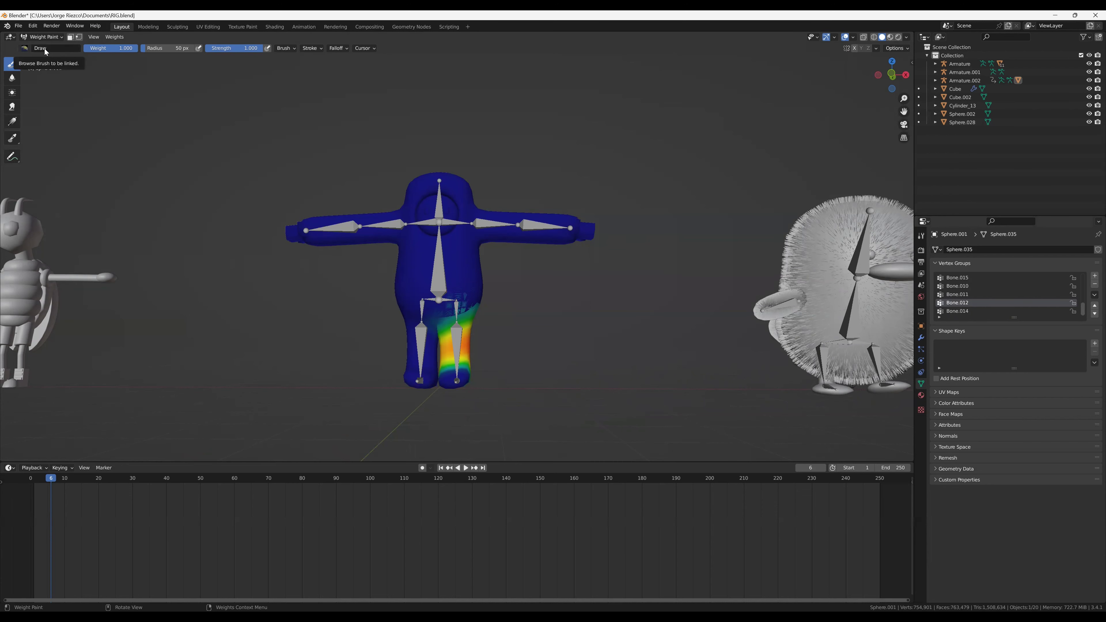
# Step: Switch to the Subtract brush and paint Bone.012 weight off the top of the upper leg
pyautogui.click(26, 51)
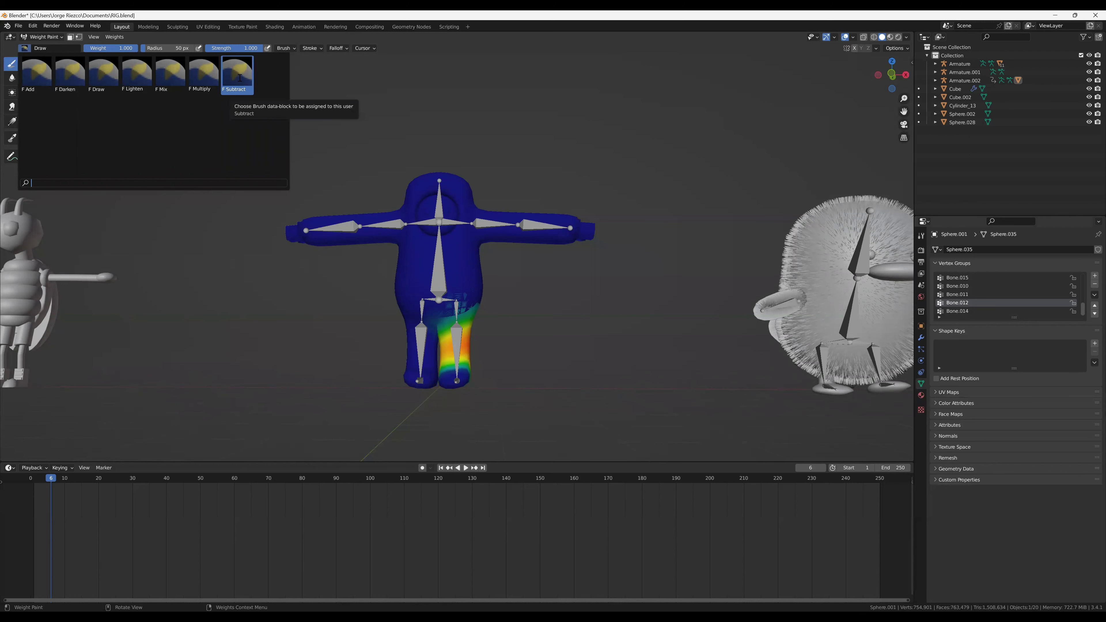
pyautogui.click(240, 78)
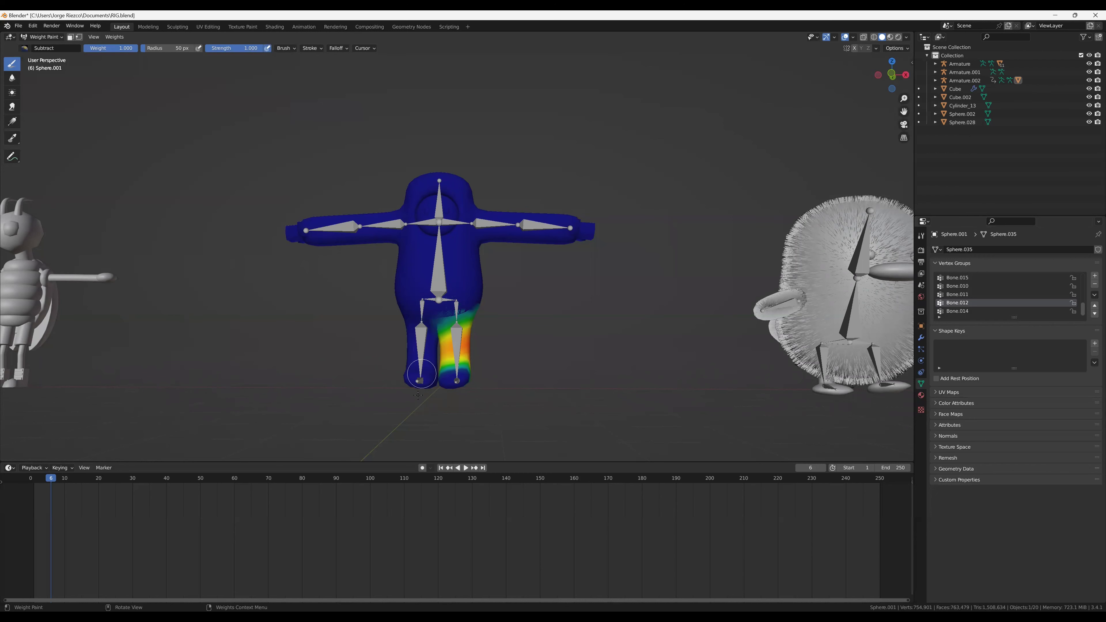
pyautogui.moveTo(485, 268)
pyautogui.mouseDown(button='middle')
pyautogui.moveTo(481, 250)
pyautogui.moveTo(451, 264)
pyautogui.mouseUp(button='middle')
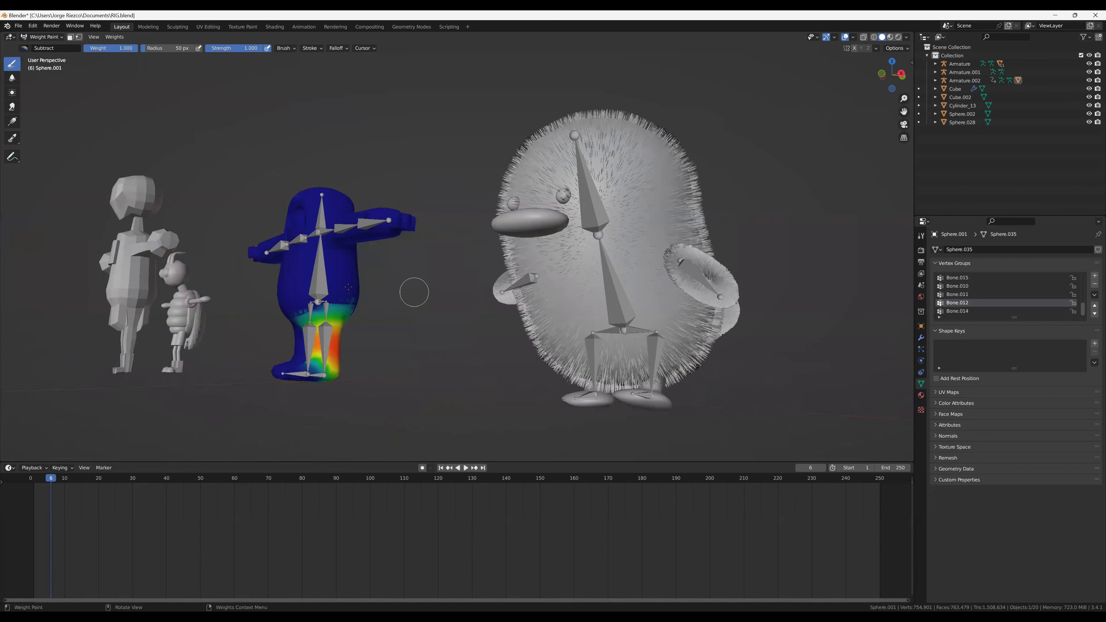
pyautogui.moveTo(357, 277)
pyautogui.mouseDown(button='middle')
pyautogui.moveTo(314, 288)
pyautogui.moveTo(294, 352)
pyautogui.mouseUp(button='middle')
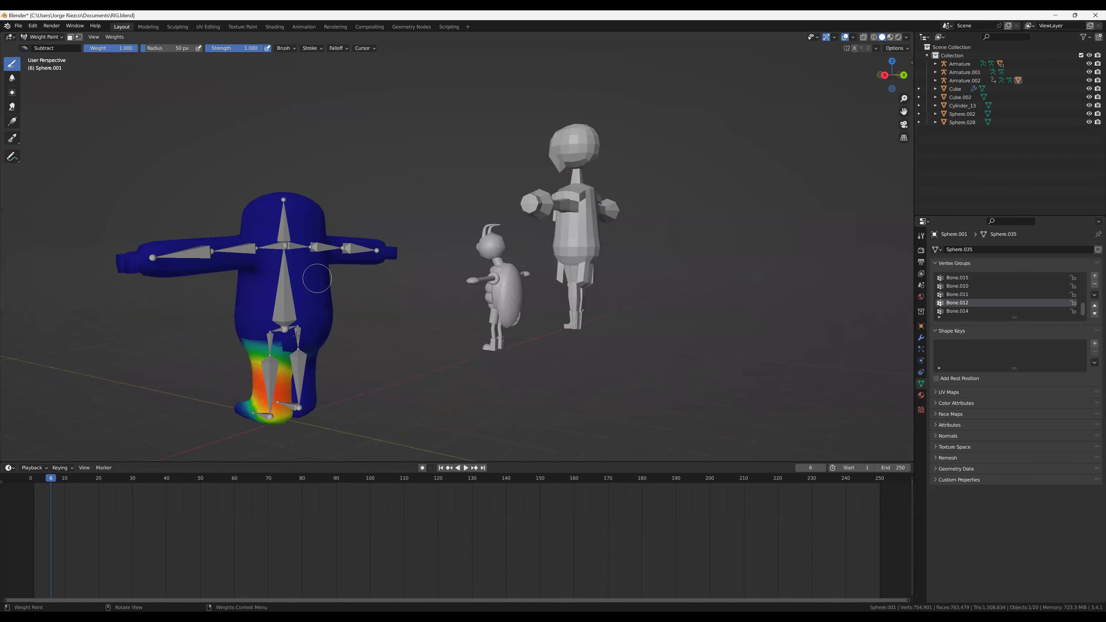
pyautogui.moveTo(294, 352); pyautogui.dragTo(196, 348)
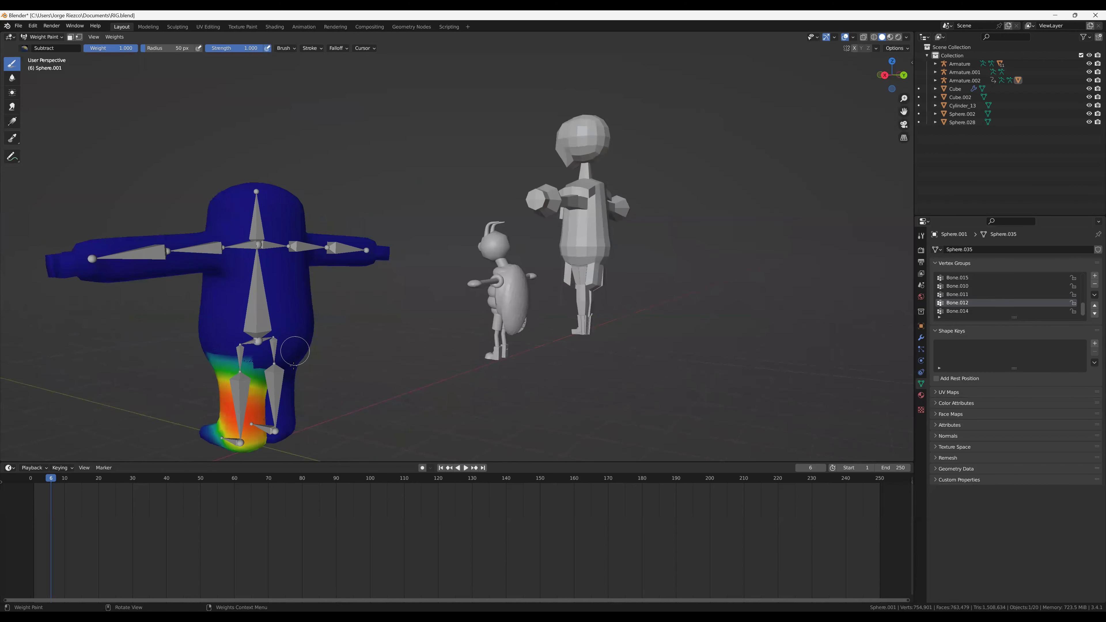
pyautogui.moveTo(284, 288)
pyautogui.mouseDown(button='middle')
pyautogui.moveTo(431, 277)
pyautogui.moveTo(448, 213)
pyautogui.mouseUp(button='middle')
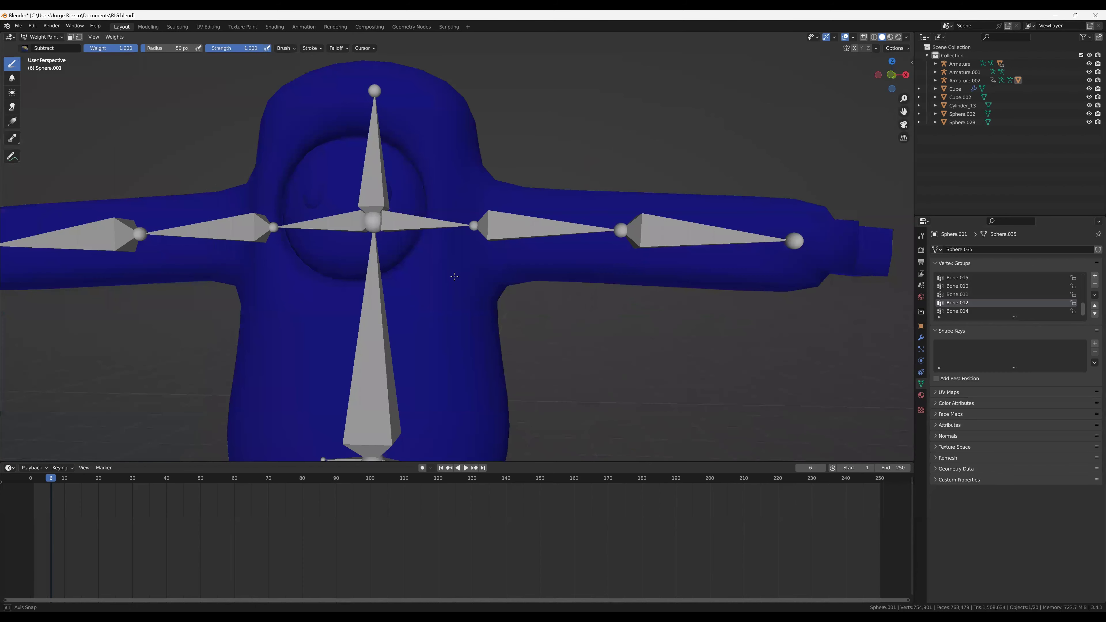
pyautogui.scroll(-2, 448, 213)
pyautogui.scroll(-2, 448, 213)
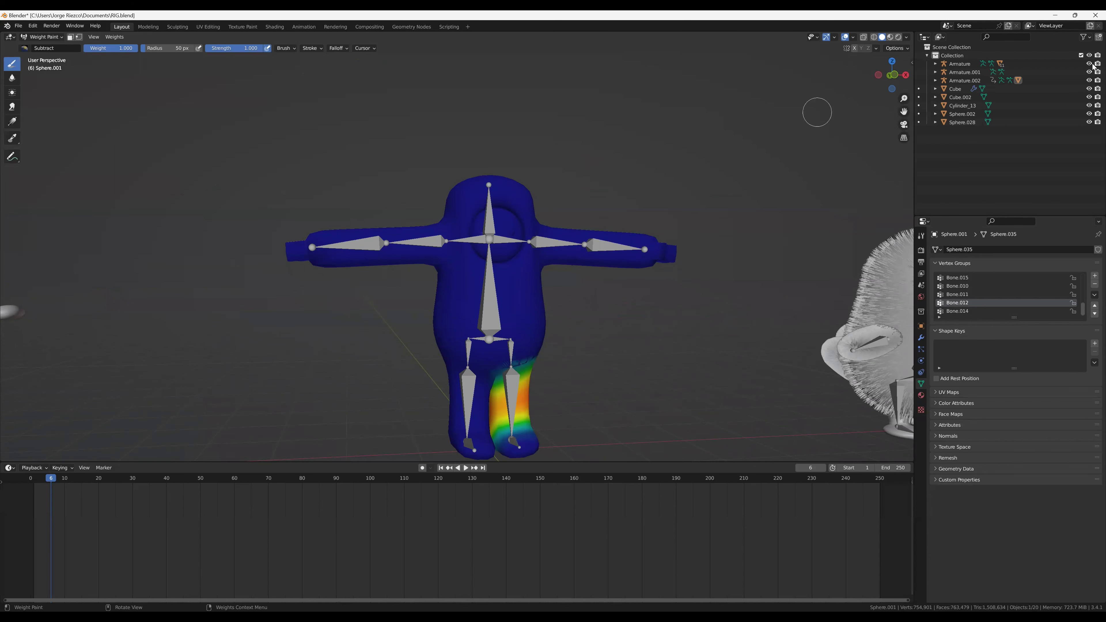
# Step: Make Bone.011 active and subtract its stray weight near the crotch and upper torso
pyautogui.click(966, 295)
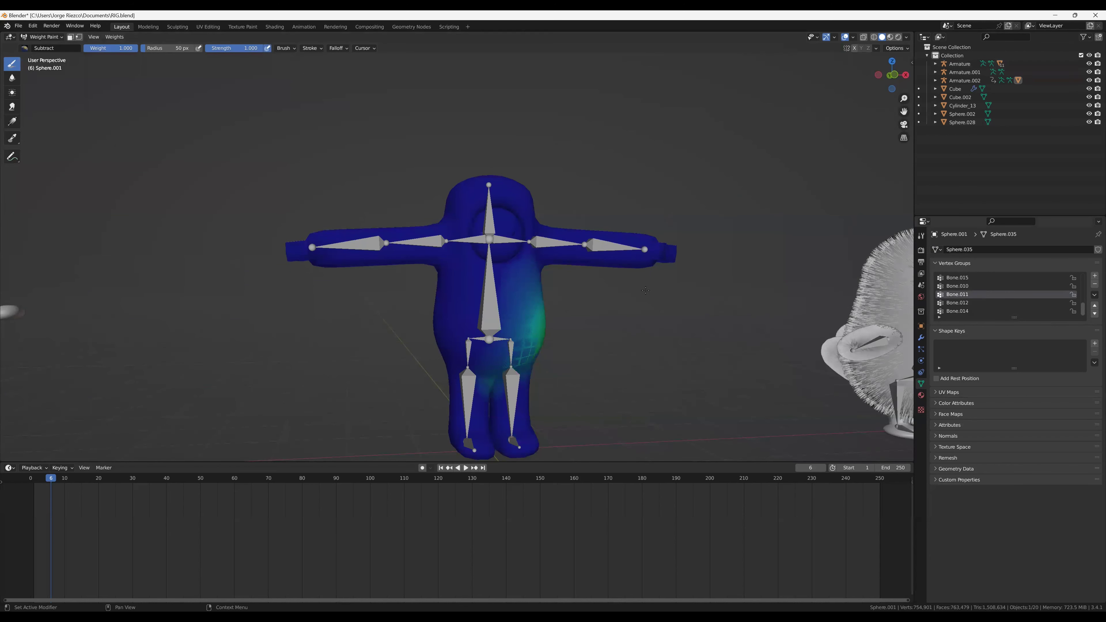
pyautogui.moveTo(646, 290); pyautogui.dragTo(500, 331, button='middle')
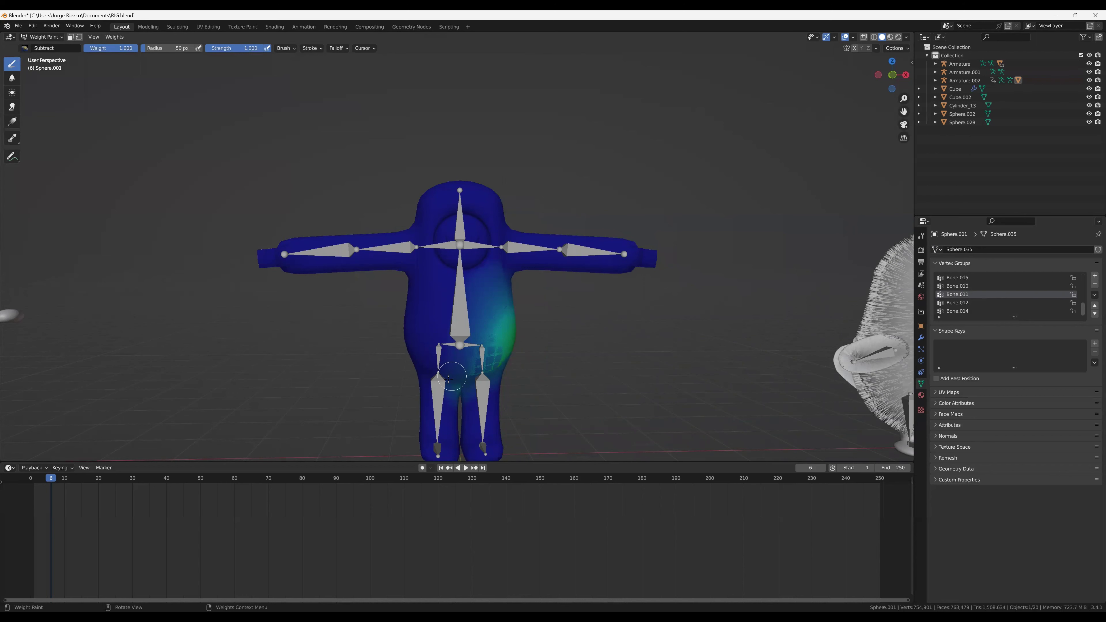
pyautogui.moveTo(443, 373); pyautogui.dragTo(508, 386)
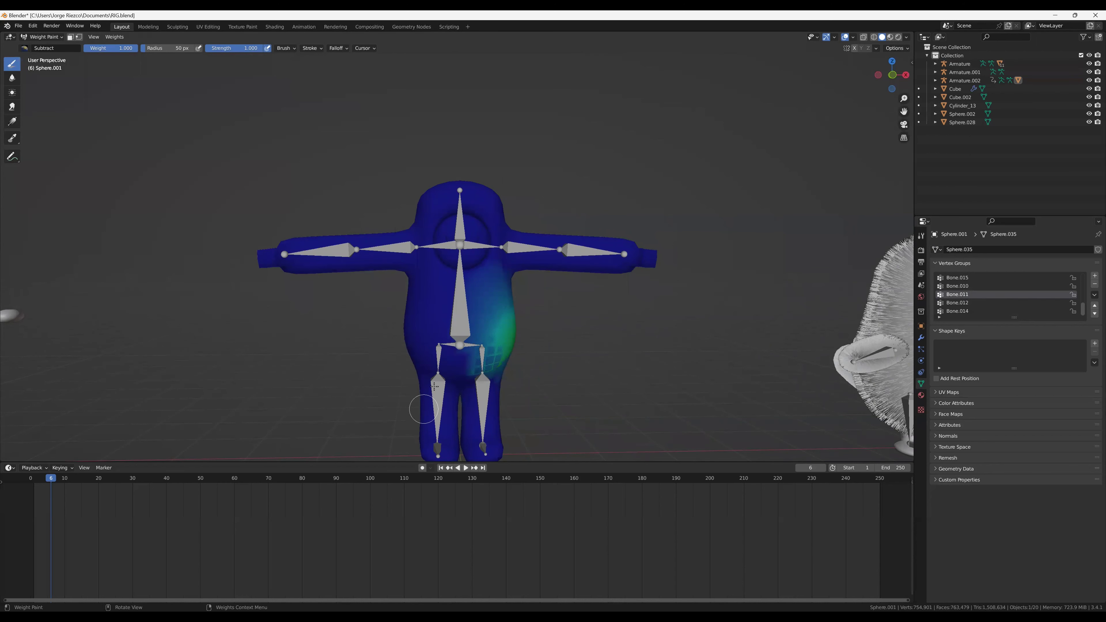
pyautogui.moveTo(425, 361)
pyautogui.mouseDown(button='middle')
pyautogui.moveTo(440, 357)
pyautogui.moveTo(454, 277)
pyautogui.mouseUp(button='middle')
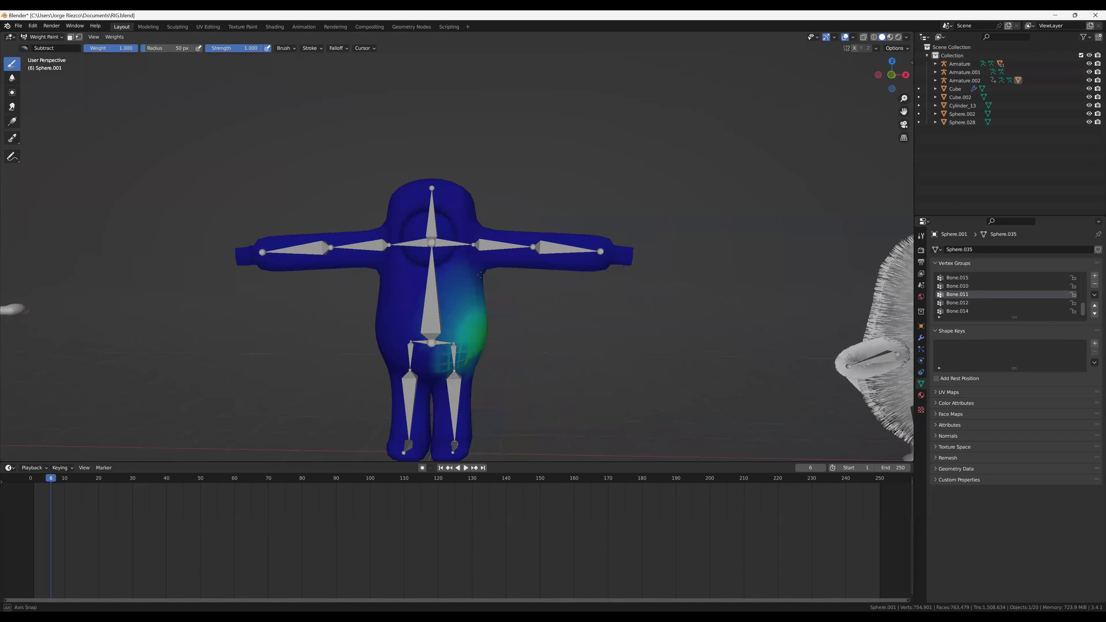
pyautogui.moveTo(454, 277); pyautogui.dragTo(516, 293)
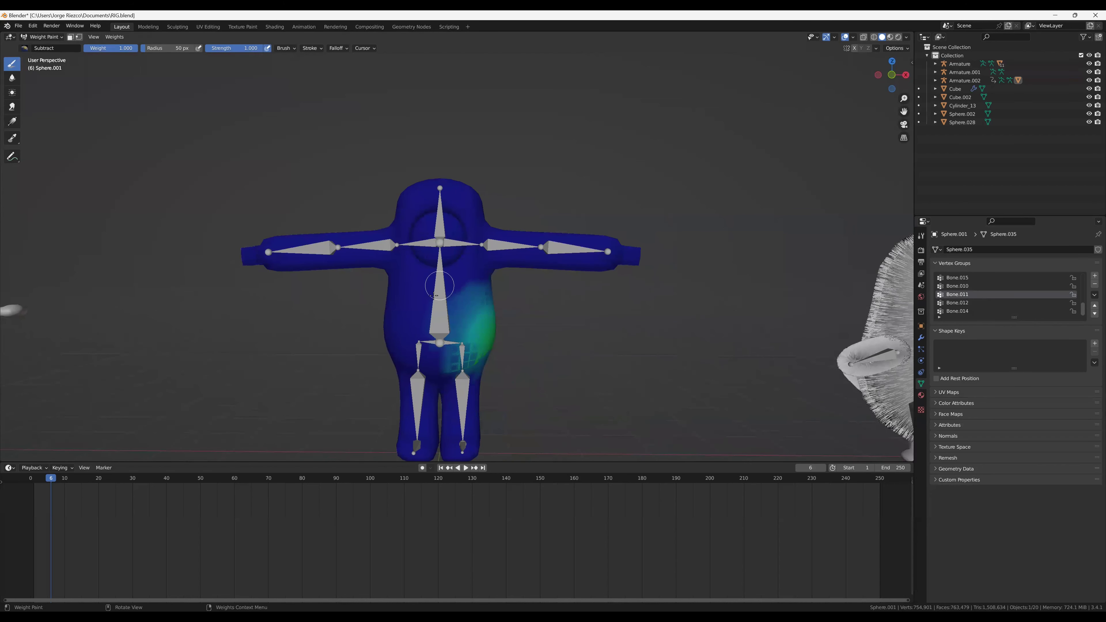
pyautogui.moveTo(501, 310)
pyautogui.mouseDown(button='middle')
pyautogui.moveTo(365, 324)
pyautogui.moveTo(308, 276)
pyautogui.mouseUp(button='middle')
pyautogui.moveTo(308, 274)
pyautogui.mouseDown()
pyautogui.moveTo(278, 271)
pyautogui.moveTo(332, 307)
pyautogui.mouseUp()
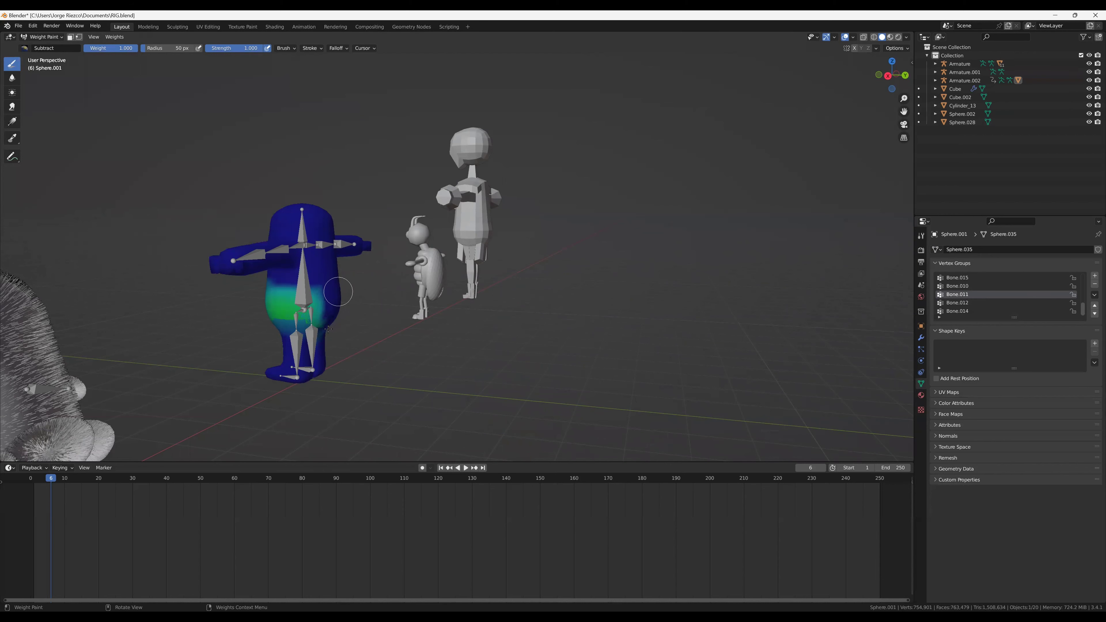
pyautogui.moveTo(315, 330)
pyautogui.mouseDown(button='middle')
pyautogui.moveTo(565, 308)
pyautogui.moveTo(473, 280)
pyautogui.mouseUp(button='middle')
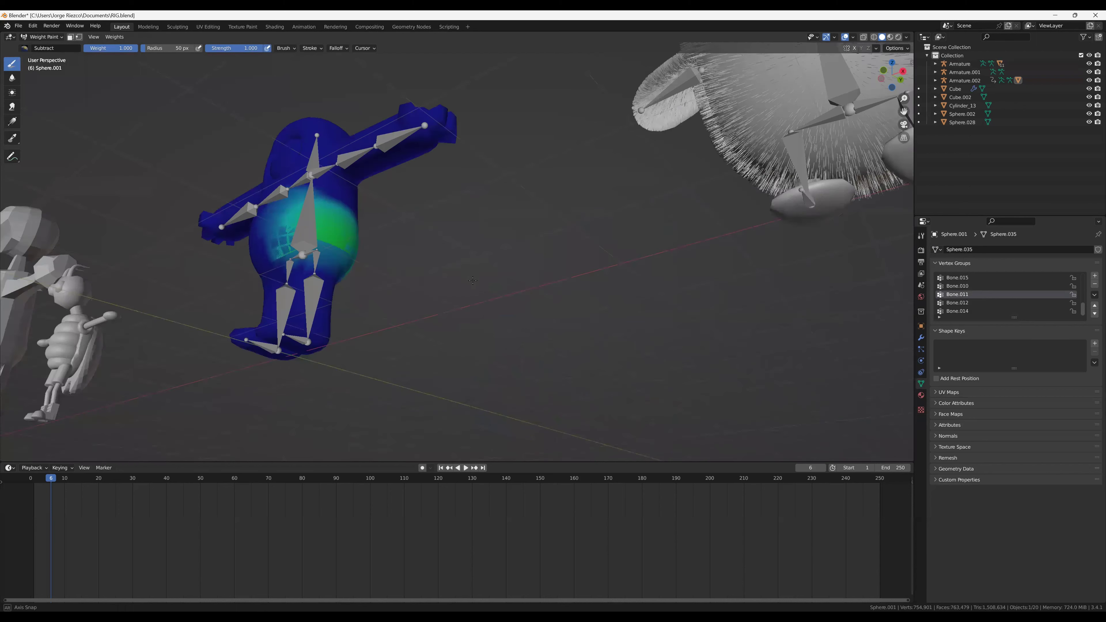
# Step: Make Bone.010 active and subtract its weight from the upper torso
pyautogui.moveTo(1059, 301); pyautogui.dragTo(969, 286, button='middle')
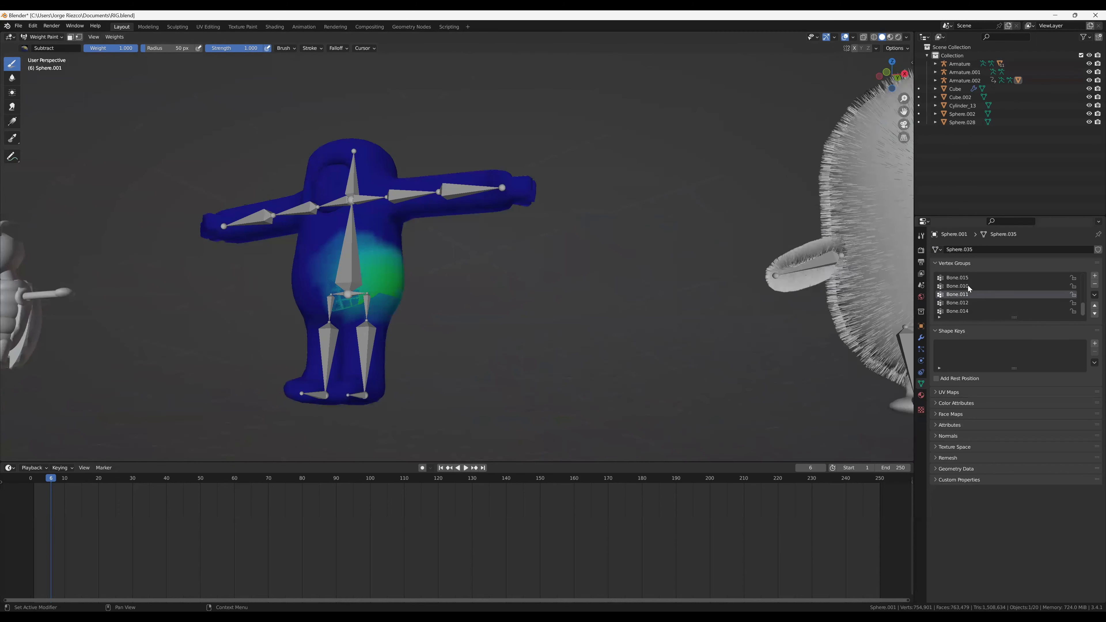
pyautogui.click(970, 286)
pyautogui.moveTo(442, 269); pyautogui.dragTo(438, 270, button='middle')
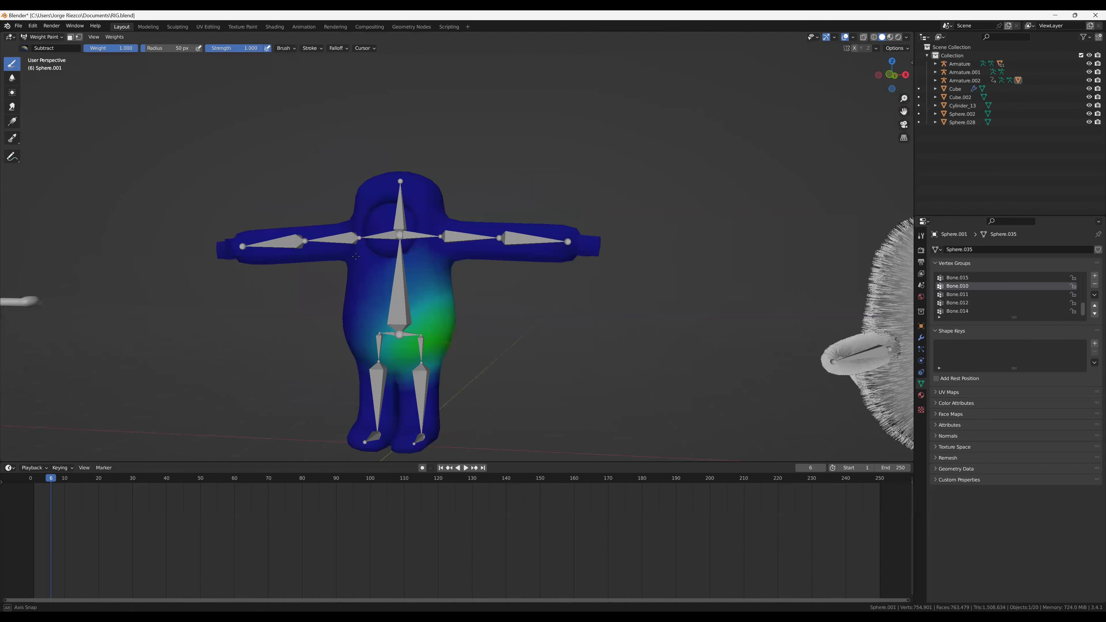
pyautogui.moveTo(355, 256); pyautogui.dragTo(364, 259, button='middle')
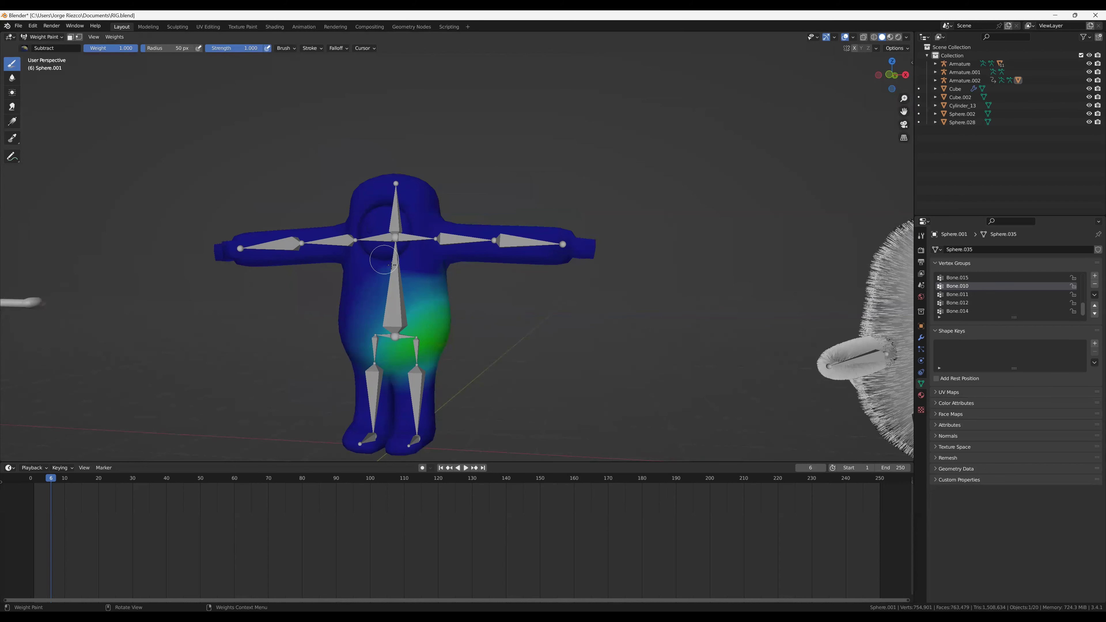
pyautogui.moveTo(392, 265); pyautogui.dragTo(451, 269)
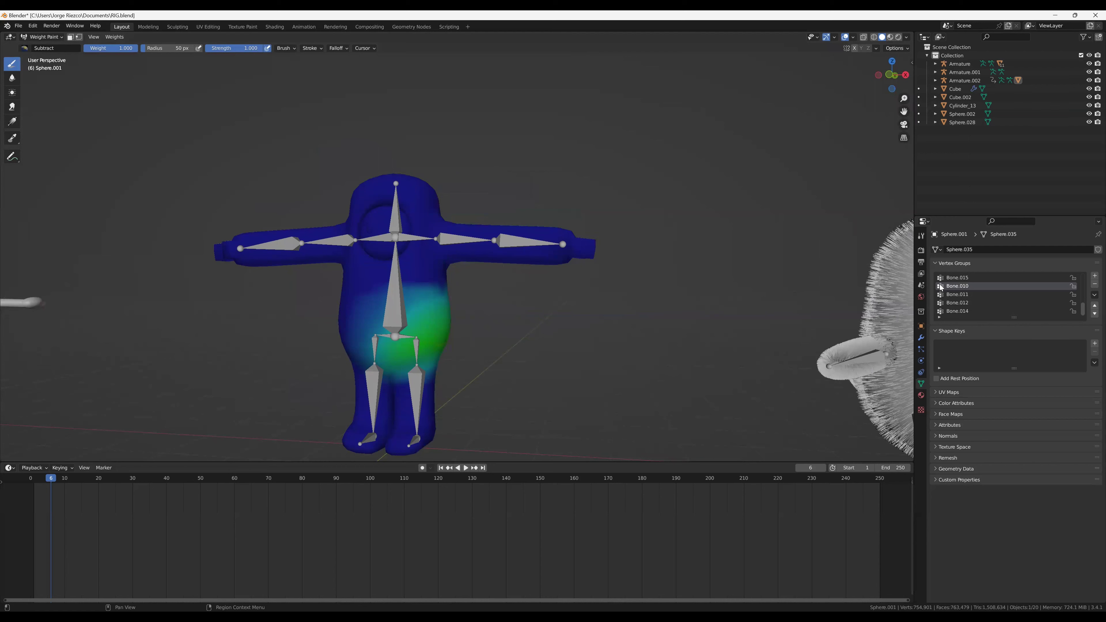
# Step: Inspect the Bone.015 and Bone.013 weights on the left foot and shin
pyautogui.click(960, 280)
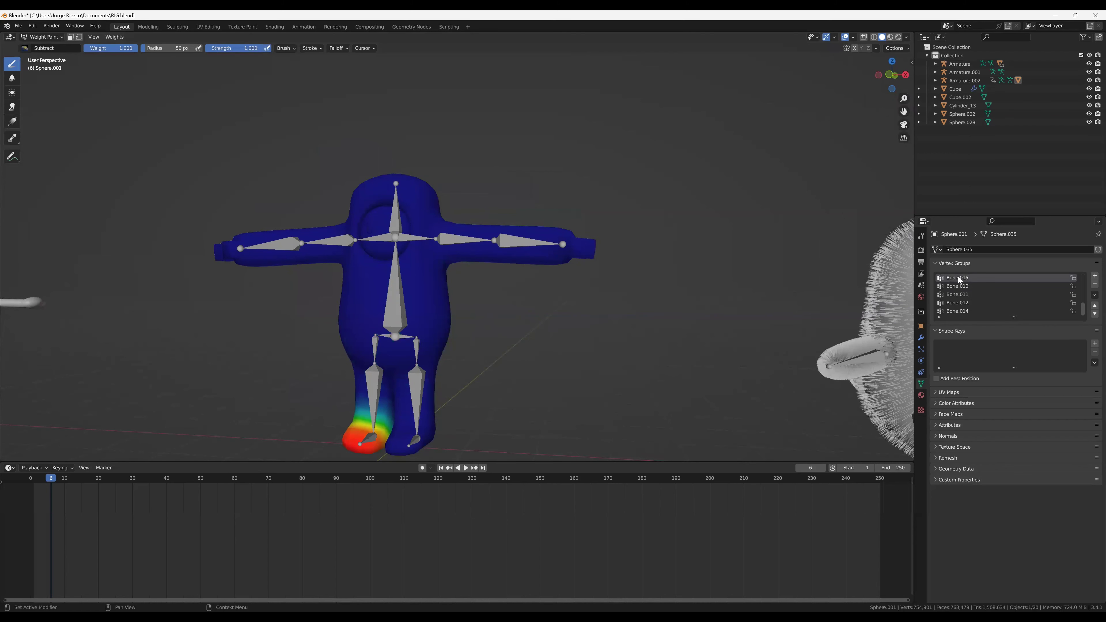
pyautogui.scroll(1, 962, 280)
pyautogui.click(962, 281)
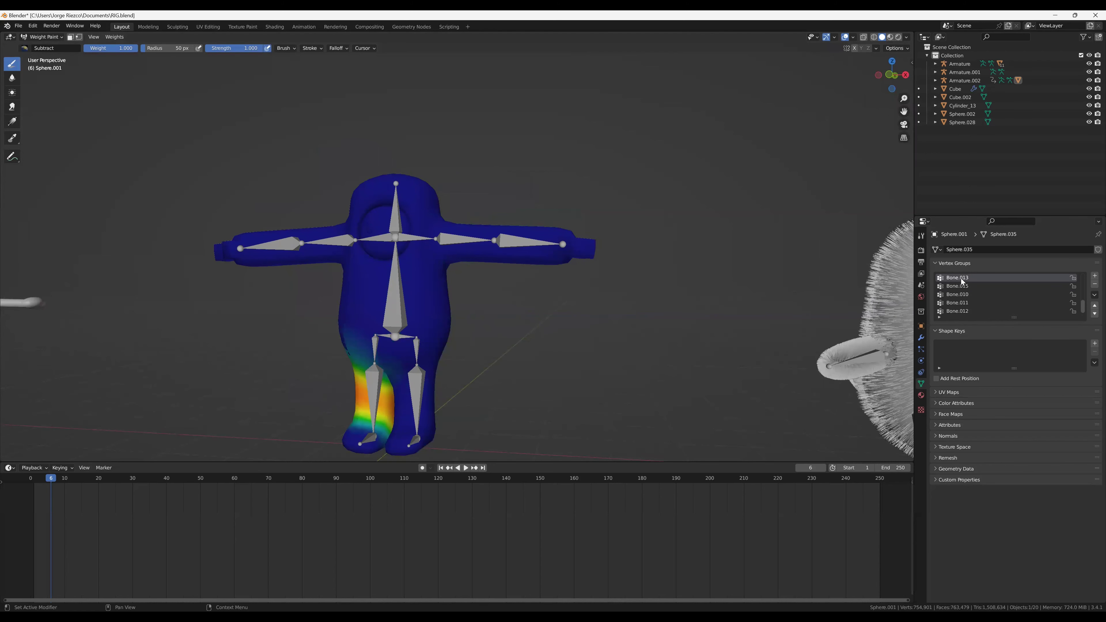
pyautogui.moveTo(667, 288); pyautogui.dragTo(600, 292, button='middle')
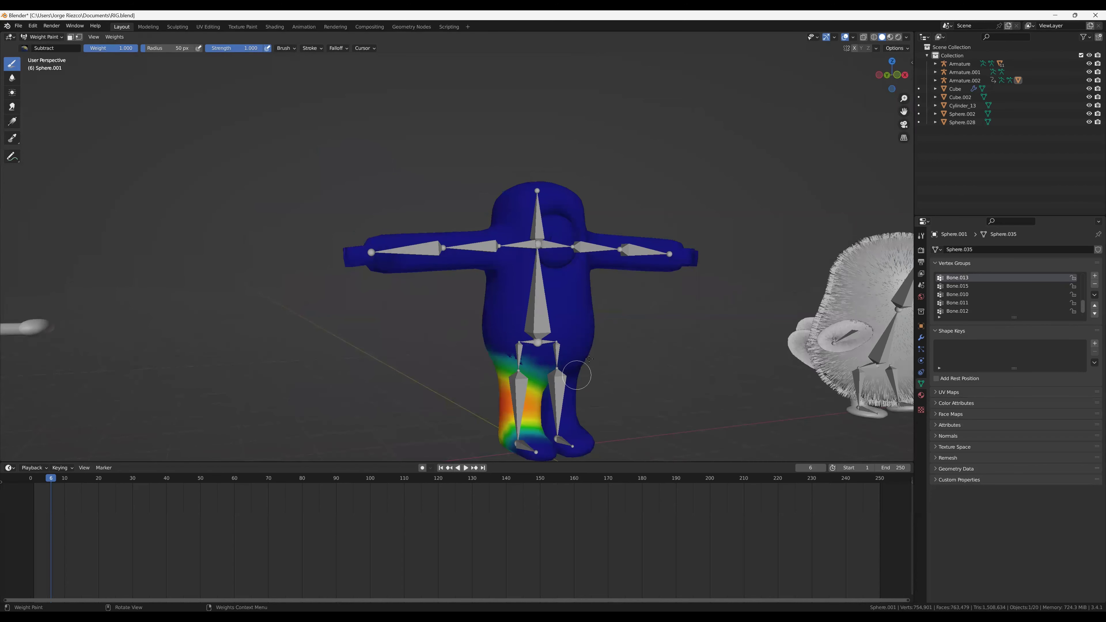
pyautogui.moveTo(608, 346)
pyautogui.mouseDown(button='middle')
pyautogui.moveTo(688, 316)
pyautogui.moveTo(532, 271)
pyautogui.mouseUp(button='middle')
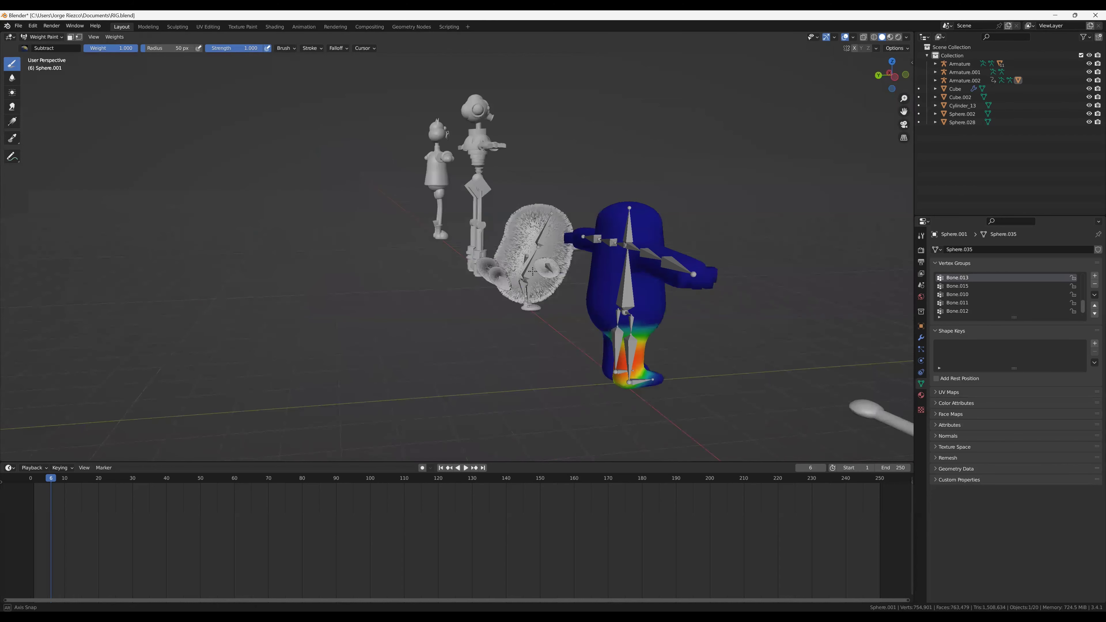
pyautogui.moveTo(601, 252); pyautogui.dragTo(533, 270, button='middle')
pyautogui.scroll(1, 982, 292)
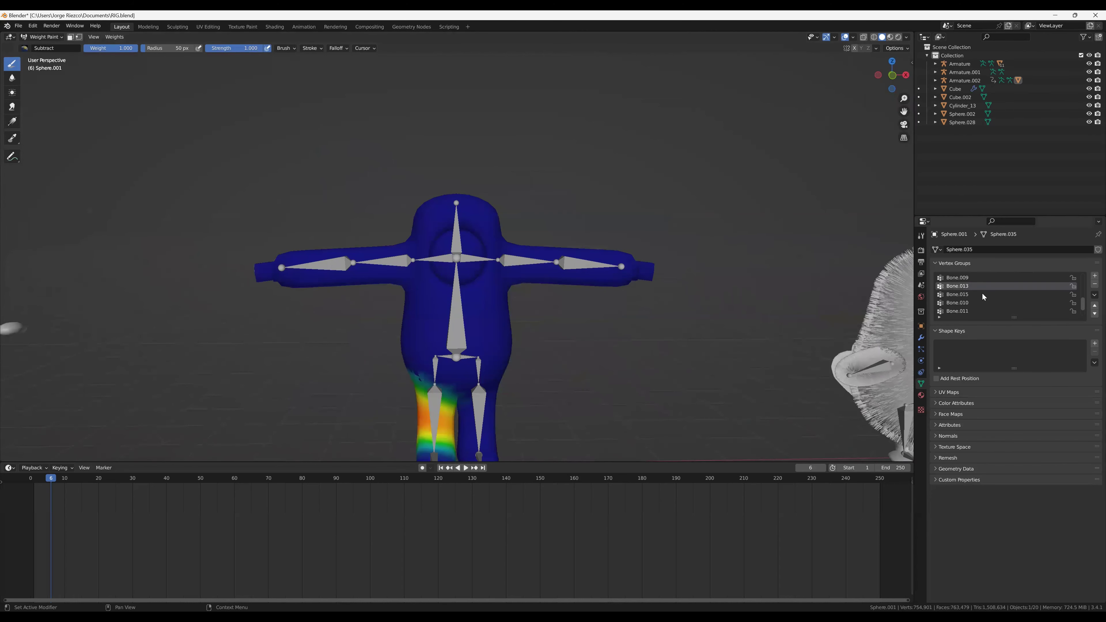
# Step: Check Bone.009, then make Bone.008 active and subtract its stray torso weight
pyautogui.click(973, 277)
pyautogui.scroll(1, 973, 277)
pyautogui.click(974, 278)
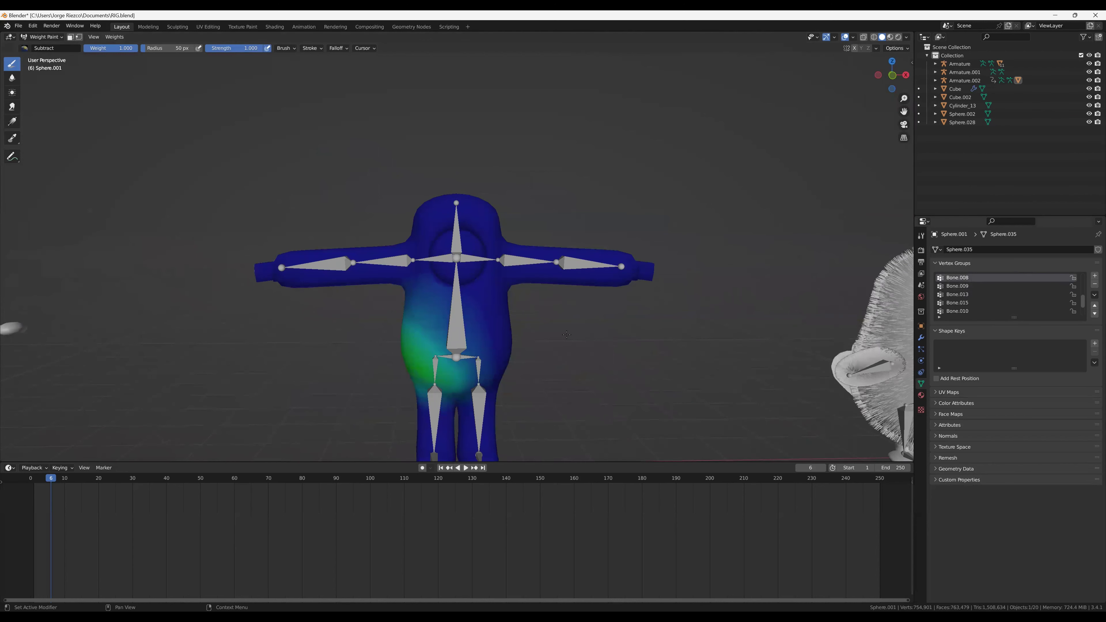
pyautogui.moveTo(425, 272)
pyautogui.mouseDown()
pyautogui.moveTo(435, 305)
pyautogui.moveTo(490, 364)
pyautogui.mouseUp()
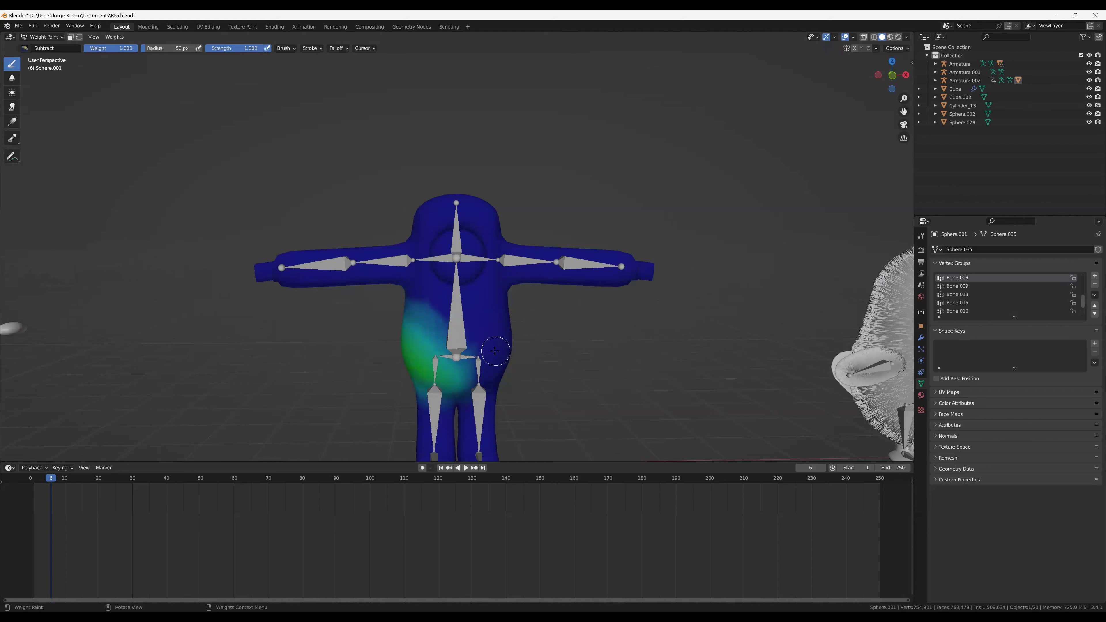
pyautogui.scroll(3, 974, 290)
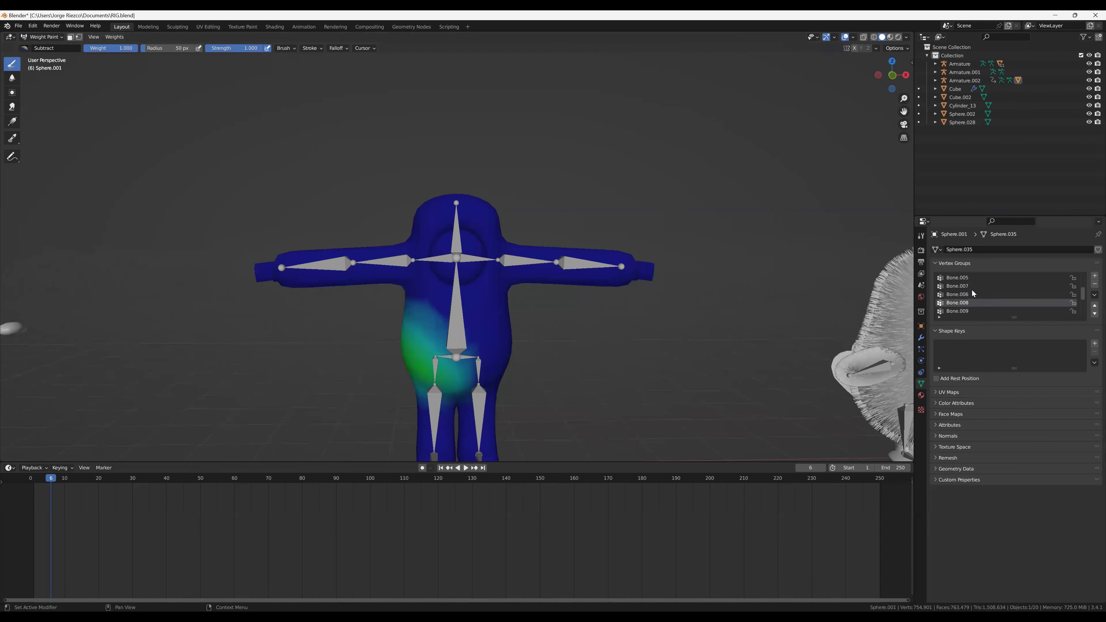
# Step: Subtract-paint the stray Bone.007 weight off the head, chest and upper torso
pyautogui.click(974, 294)
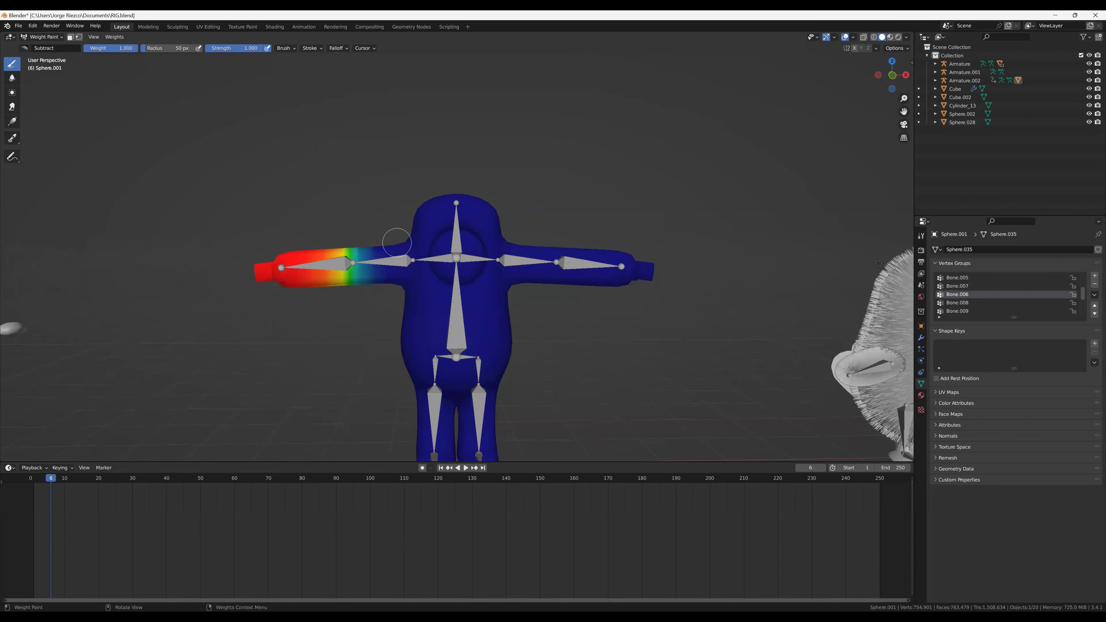
pyautogui.click(963, 287)
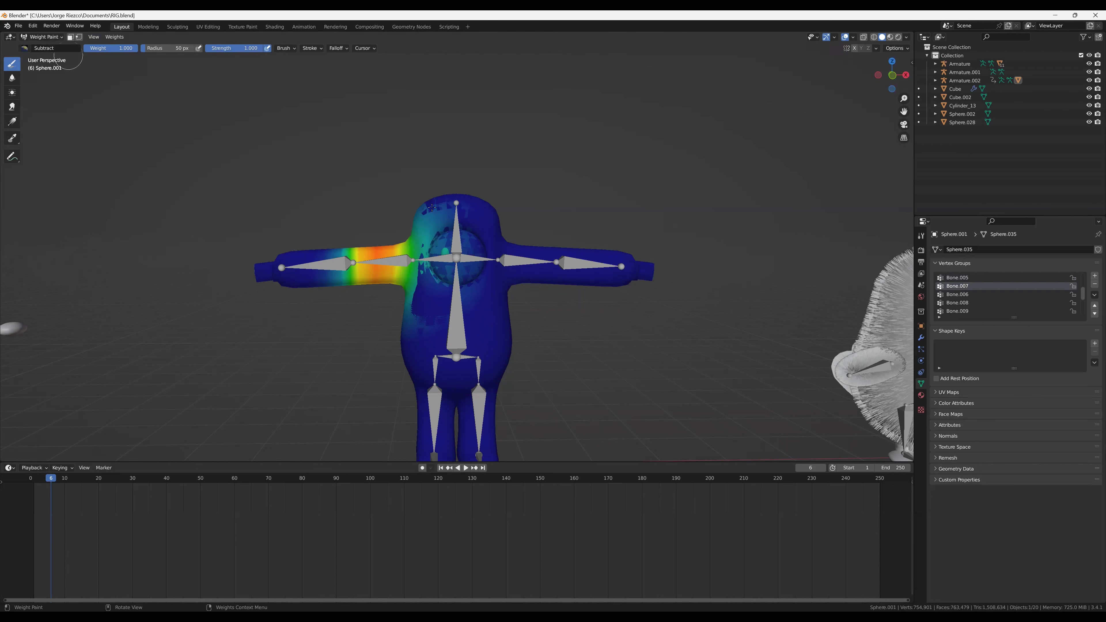
pyautogui.moveTo(432, 207)
pyautogui.mouseDown()
pyautogui.moveTo(442, 270)
pyautogui.moveTo(473, 273)
pyautogui.mouseUp()
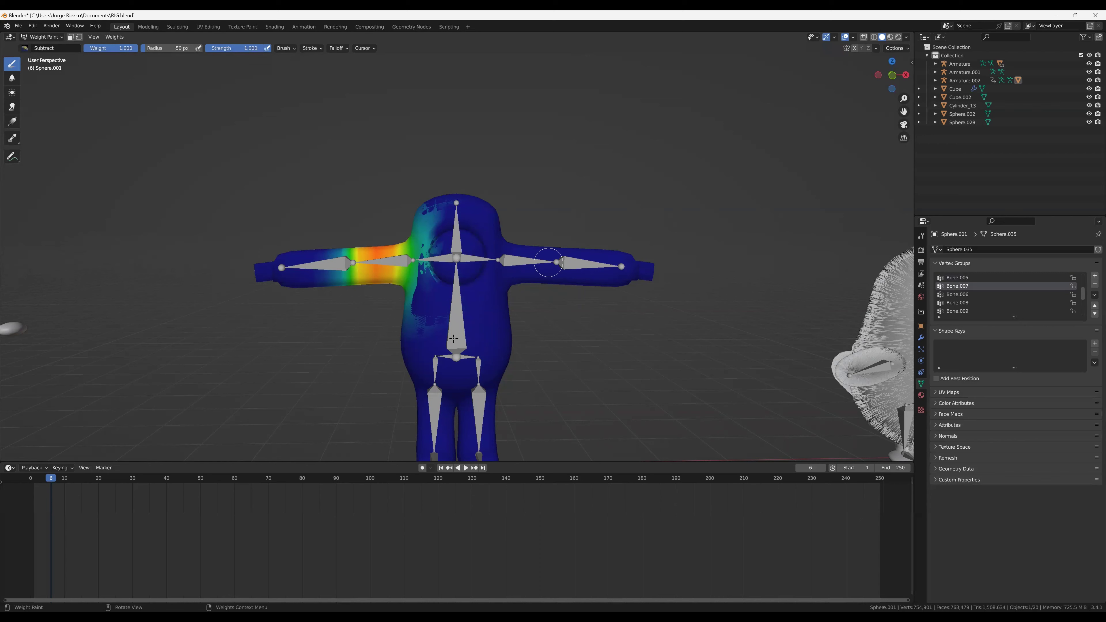
pyautogui.moveTo(413, 344); pyautogui.dragTo(393, 326)
pyautogui.moveTo(405, 320); pyautogui.dragTo(616, 272, button='middle')
pyautogui.moveTo(643, 276); pyautogui.dragTo(643, 342)
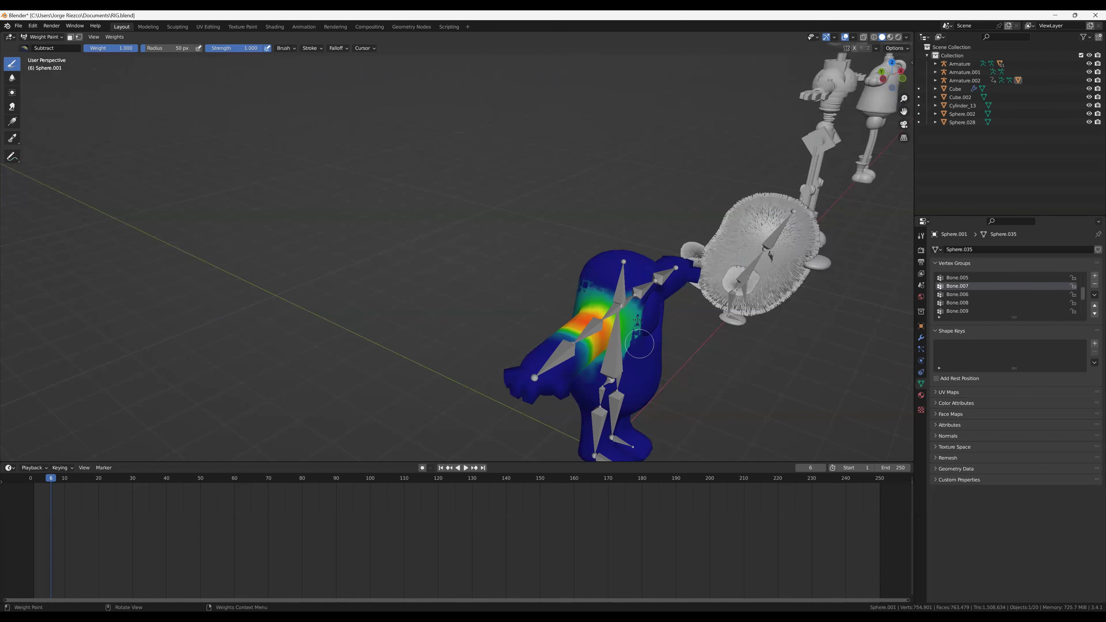
pyautogui.moveTo(644, 342); pyautogui.dragTo(640, 292)
pyautogui.moveTo(574, 276); pyautogui.dragTo(629, 267)
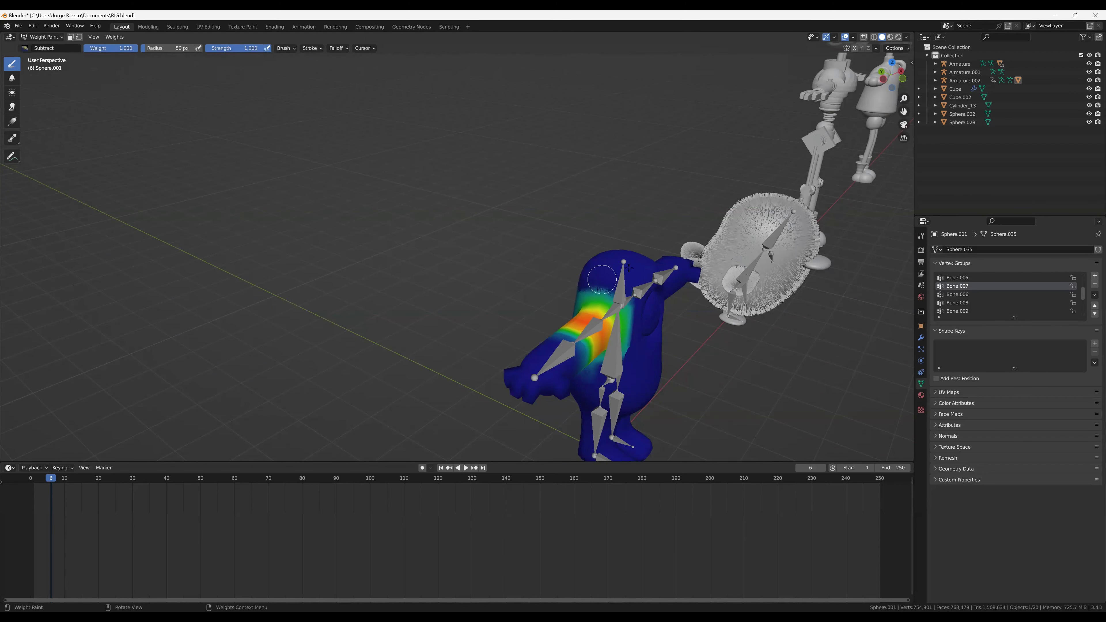
pyautogui.moveTo(617, 222); pyautogui.dragTo(692, 257, button='middle')
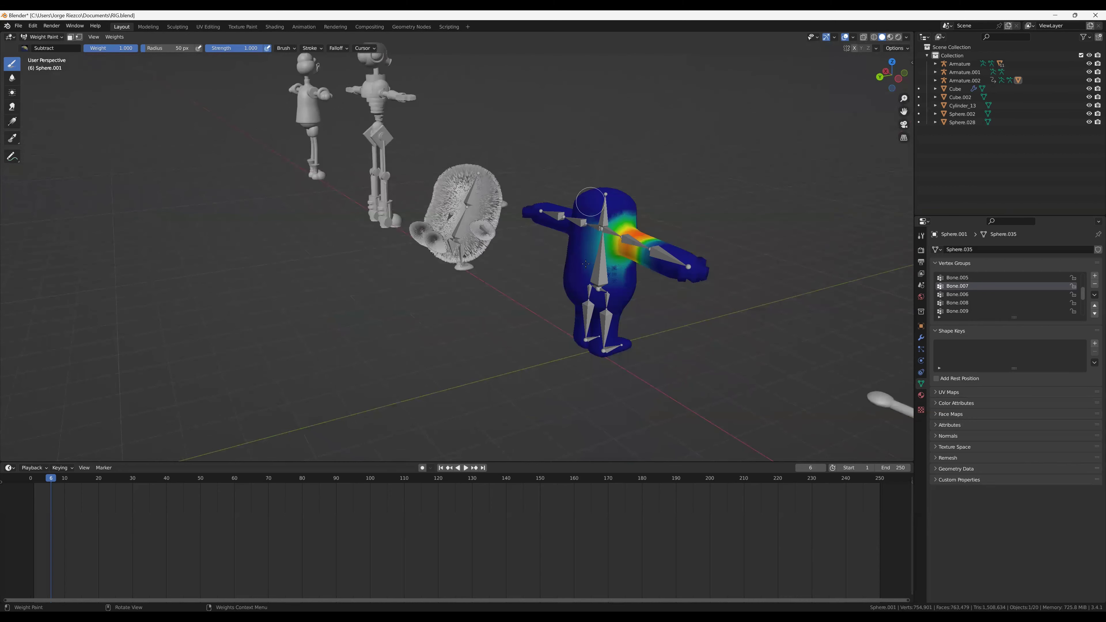
pyautogui.moveTo(579, 262); pyautogui.dragTo(625, 210)
pyautogui.moveTo(580, 208)
pyautogui.mouseDown(button='middle')
pyautogui.moveTo(533, 203)
pyautogui.moveTo(470, 231)
pyautogui.moveTo(452, 206)
pyautogui.mouseUp(button='middle')
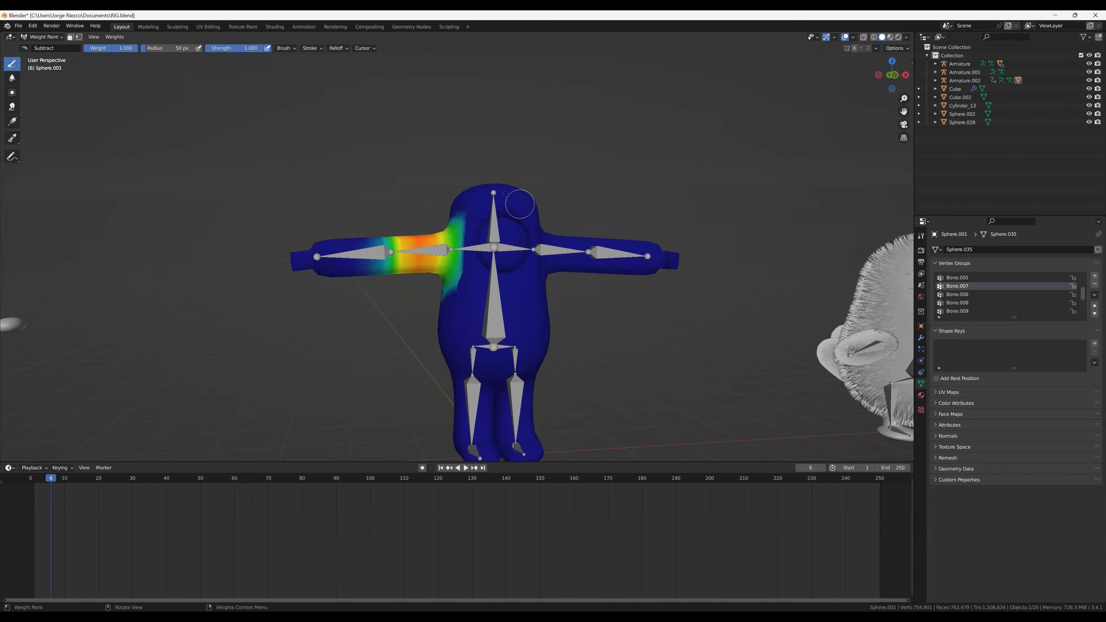
# Step: Erase Bone.005's stray chest weight, finishing with a 500 px subtract brush
pyautogui.click(986, 296)
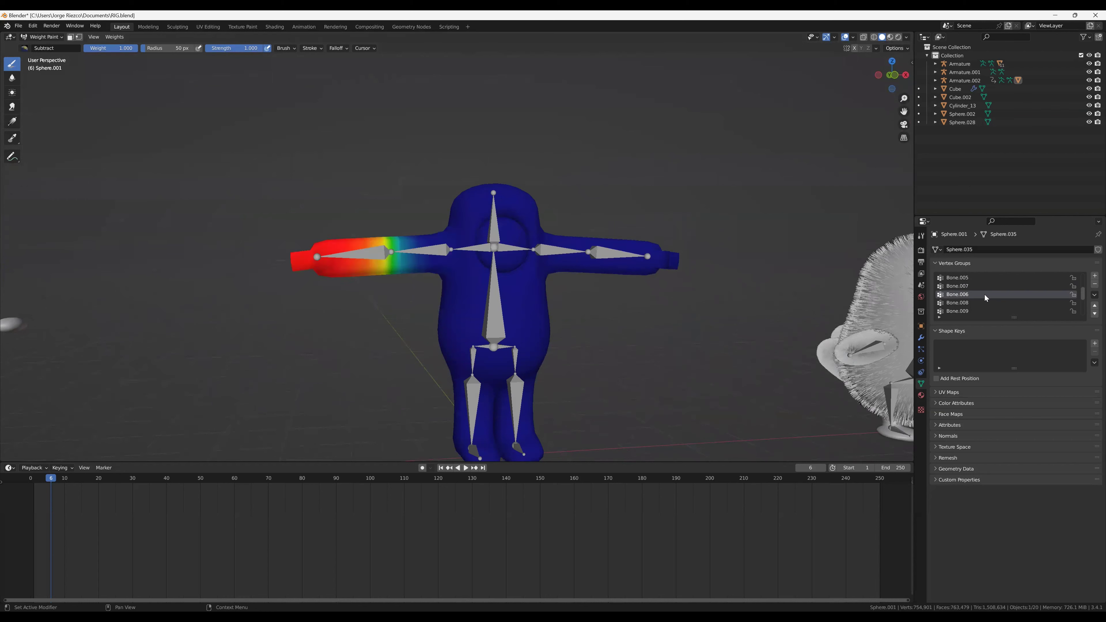
pyautogui.click(993, 281)
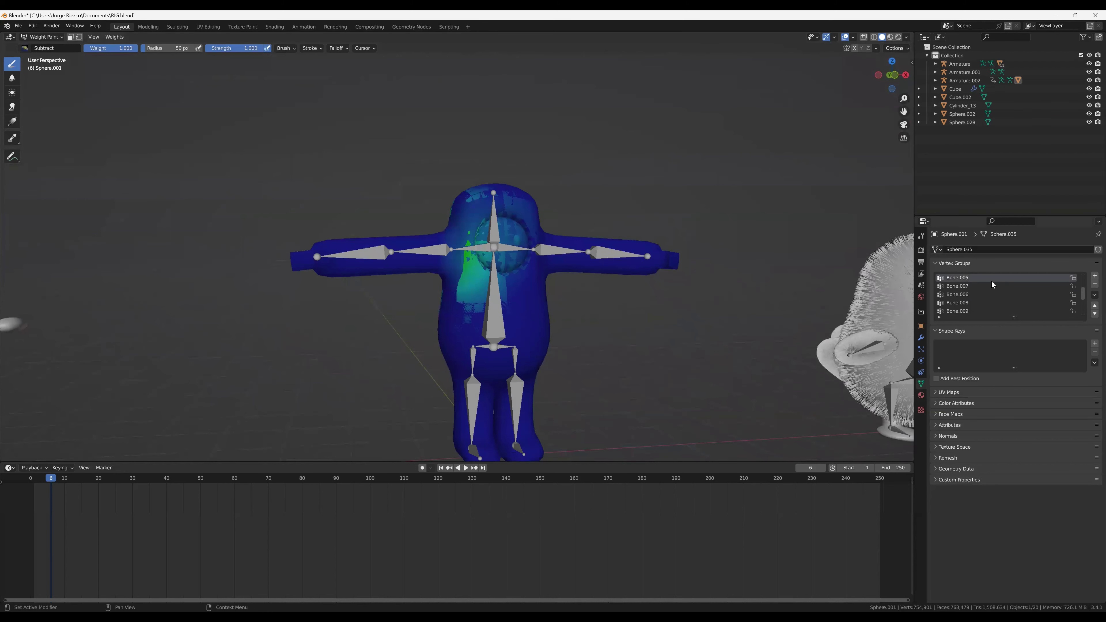
pyautogui.moveTo(589, 224)
pyautogui.mouseDown(button='middle')
pyautogui.moveTo(731, 239)
pyautogui.moveTo(633, 243)
pyautogui.moveTo(567, 228)
pyautogui.mouseUp(button='middle')
pyautogui.keyDown('shift'); pyautogui.rightClick(485, 252); pyautogui.keyUp('shift')
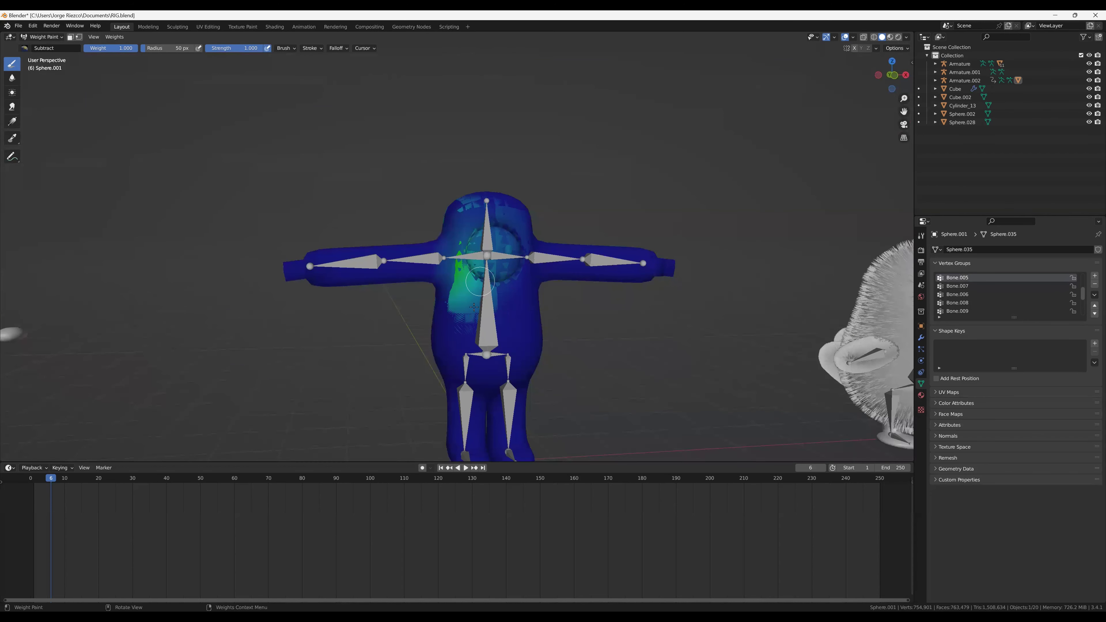
pyautogui.moveTo(487, 224)
pyautogui.mouseDown()
pyautogui.moveTo(443, 234)
pyautogui.moveTo(520, 225)
pyautogui.moveTo(468, 191)
pyautogui.moveTo(485, 324)
pyautogui.mouseUp()
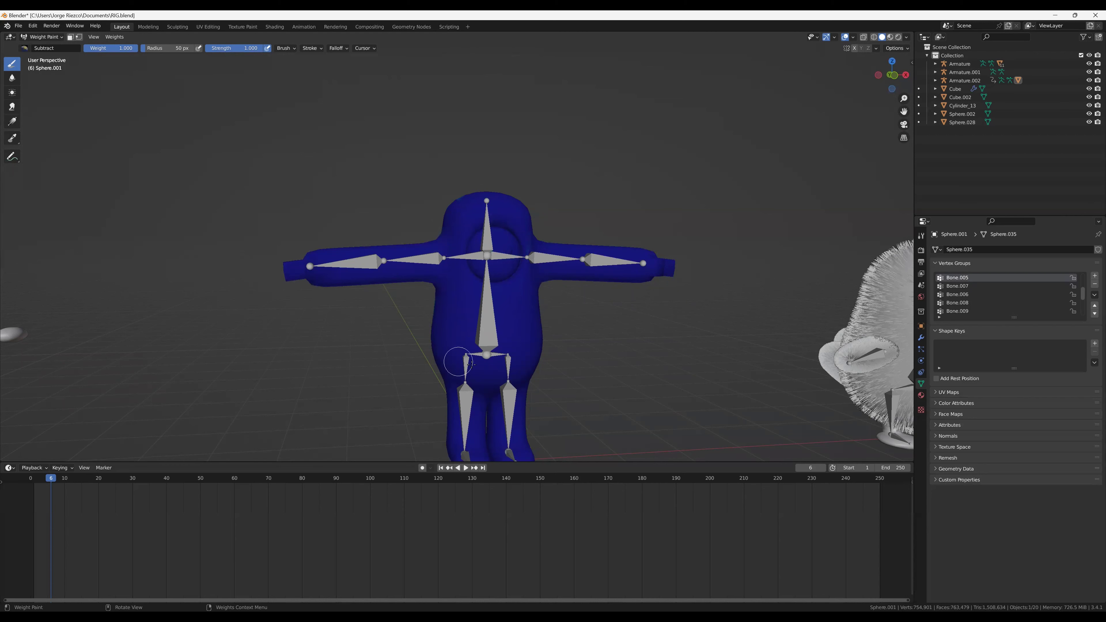
pyautogui.moveTo(456, 331); pyautogui.dragTo(595, 247, button='middle')
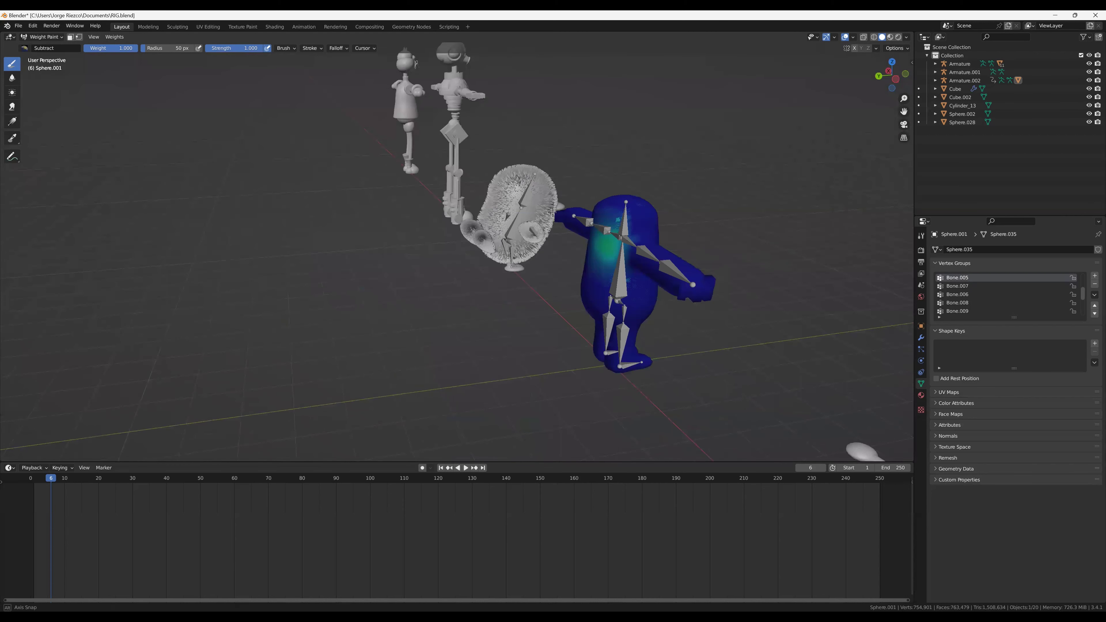
pyautogui.moveTo(553, 213); pyautogui.dragTo(562, 214, button='middle')
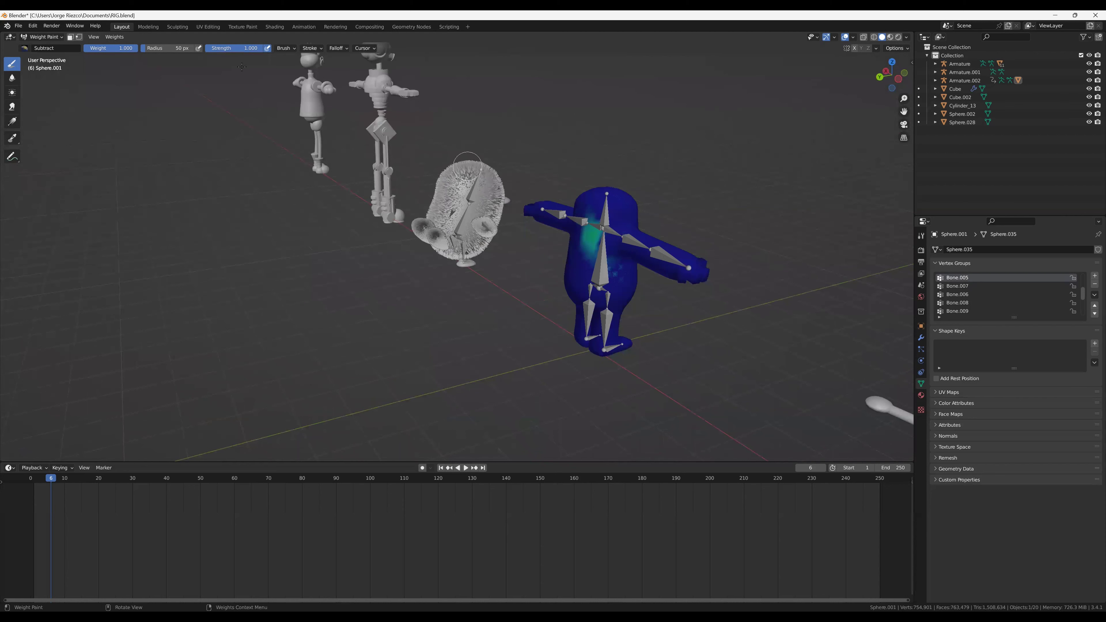
pyautogui.moveTo(168, 48); pyautogui.dragTo(187, 47)
pyautogui.press('f')
pyautogui.moveTo(566, 244); pyautogui.dragTo(648, 286)
pyautogui.moveTo(649, 286); pyautogui.dragTo(421, 247, button='middle')
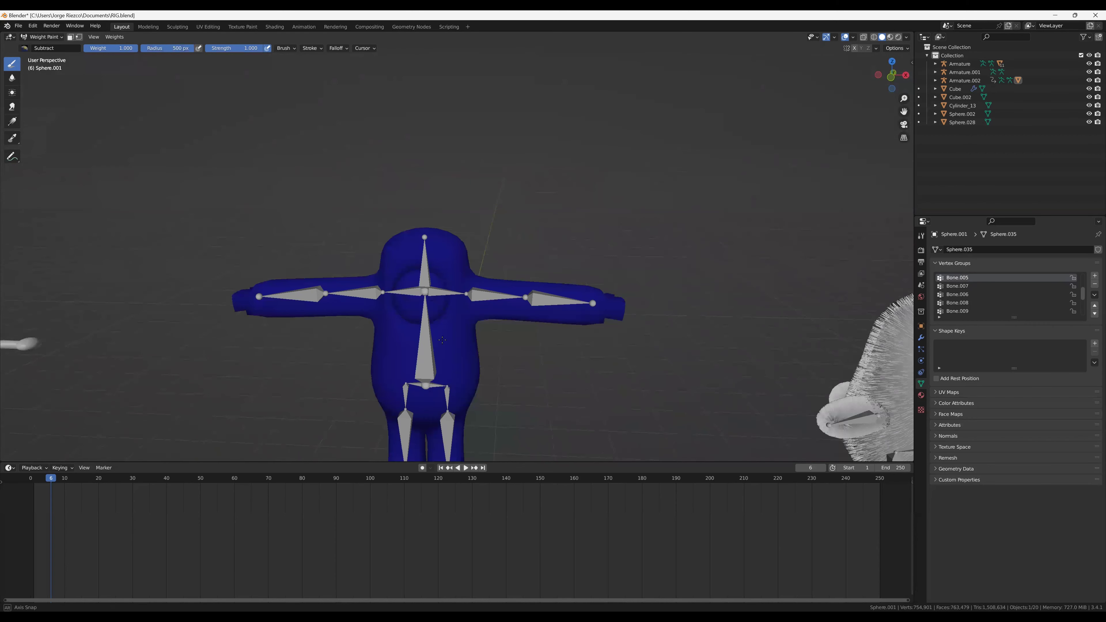
pyautogui.moveTo(442, 340); pyautogui.dragTo(437, 345, button='middle')
pyautogui.scroll(2, 948, 296)
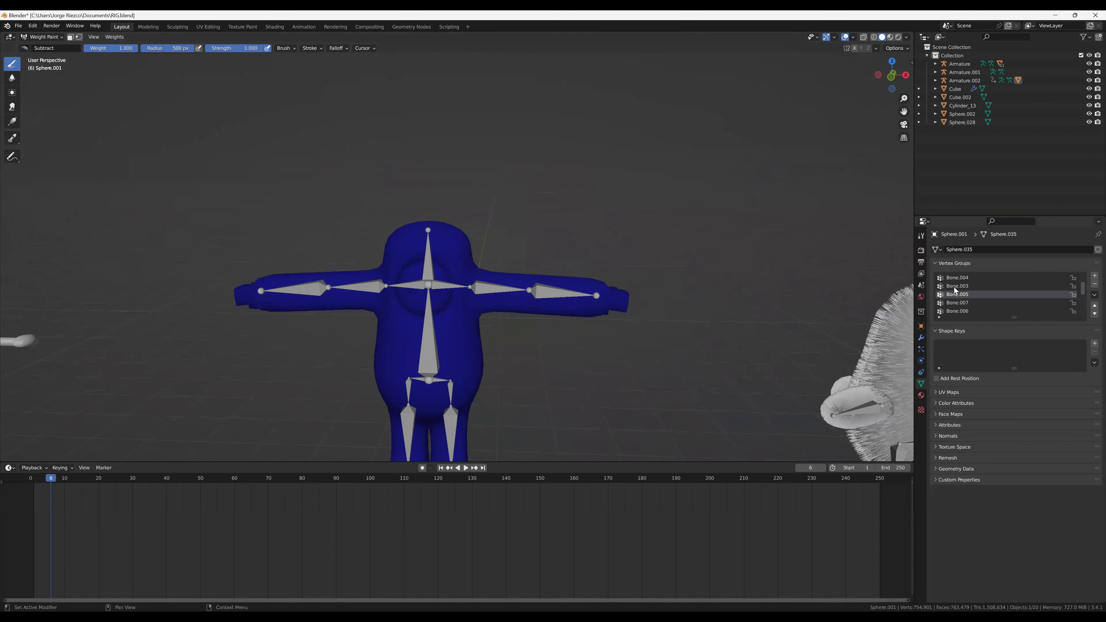
# Step: Make Bone.004 active and subtract its stray chest weight with a 75 px brush
pyautogui.click(955, 288)
pyautogui.click(963, 278)
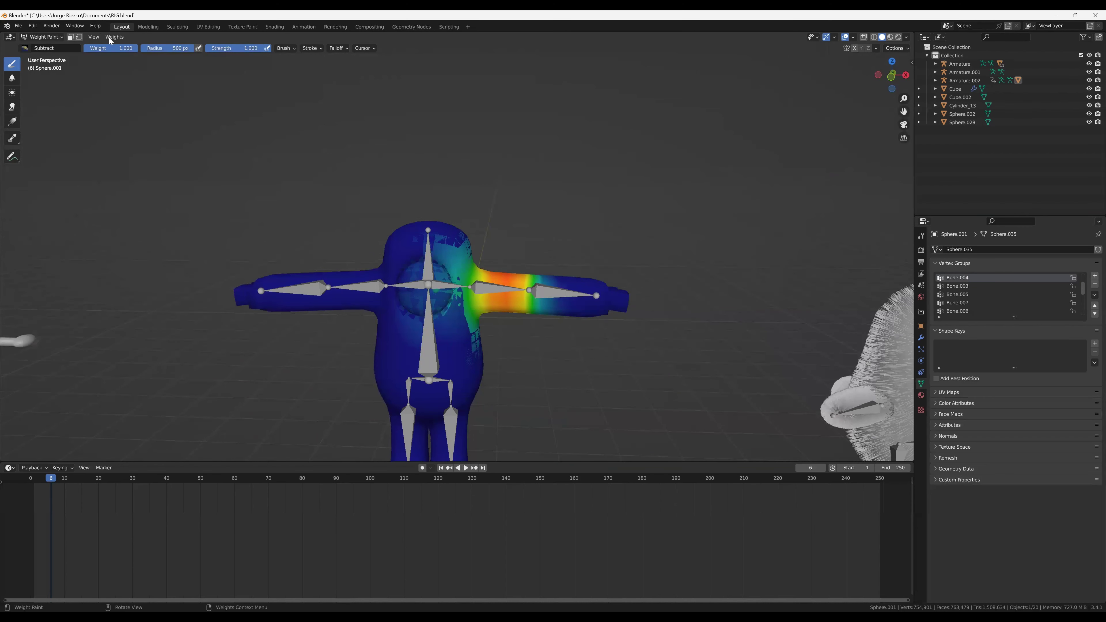
pyautogui.moveTo(163, 48); pyautogui.dragTo(155, 48)
pyautogui.moveTo(383, 253)
pyautogui.mouseDown()
pyautogui.moveTo(407, 307)
pyautogui.moveTo(389, 303)
pyautogui.mouseUp()
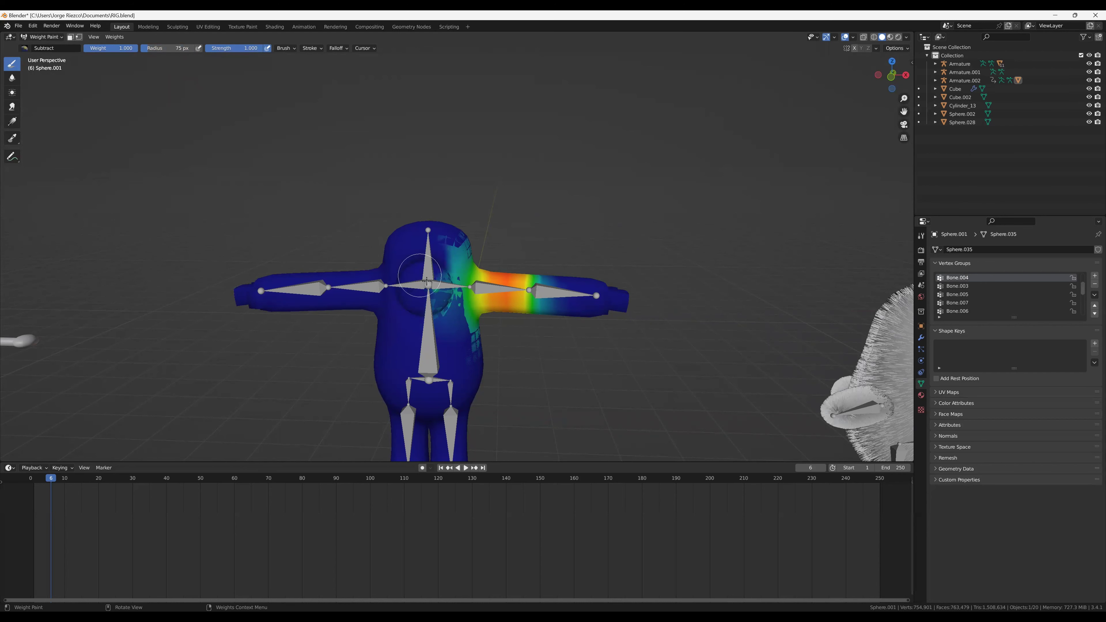
pyautogui.moveTo(427, 281); pyautogui.dragTo(443, 318)
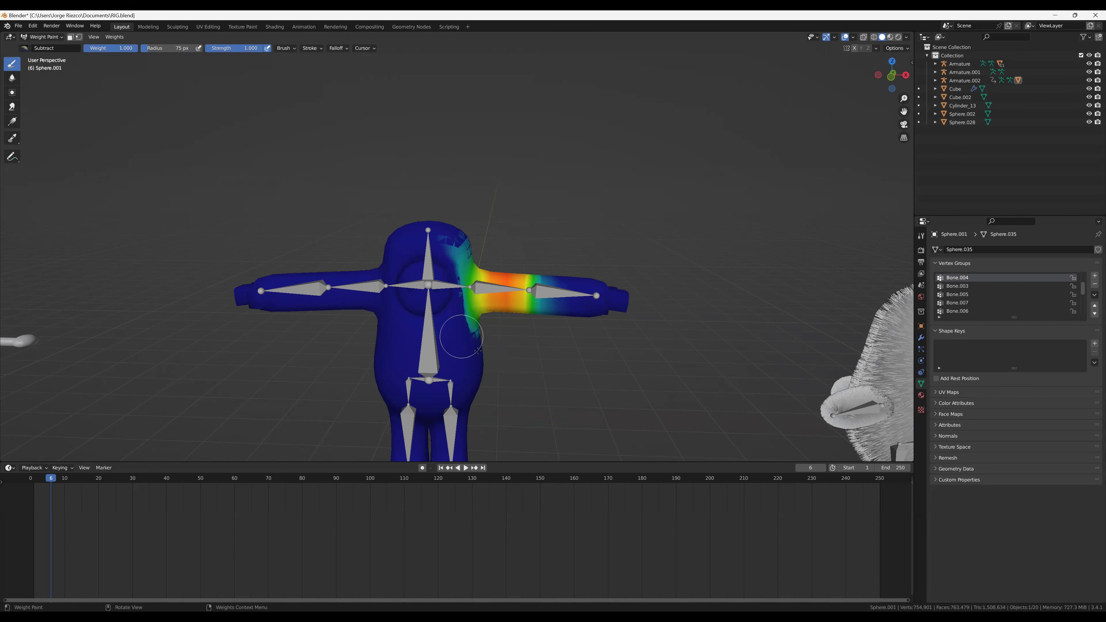
# Step: Clear the leftover Bone.004 weight from the upper torso and the head
pyautogui.moveTo(499, 372)
pyautogui.mouseDown(button='middle')
pyautogui.moveTo(406, 345)
pyautogui.moveTo(397, 353)
pyautogui.mouseUp(button='middle')
pyautogui.moveTo(337, 335); pyautogui.dragTo(325, 314, button='middle')
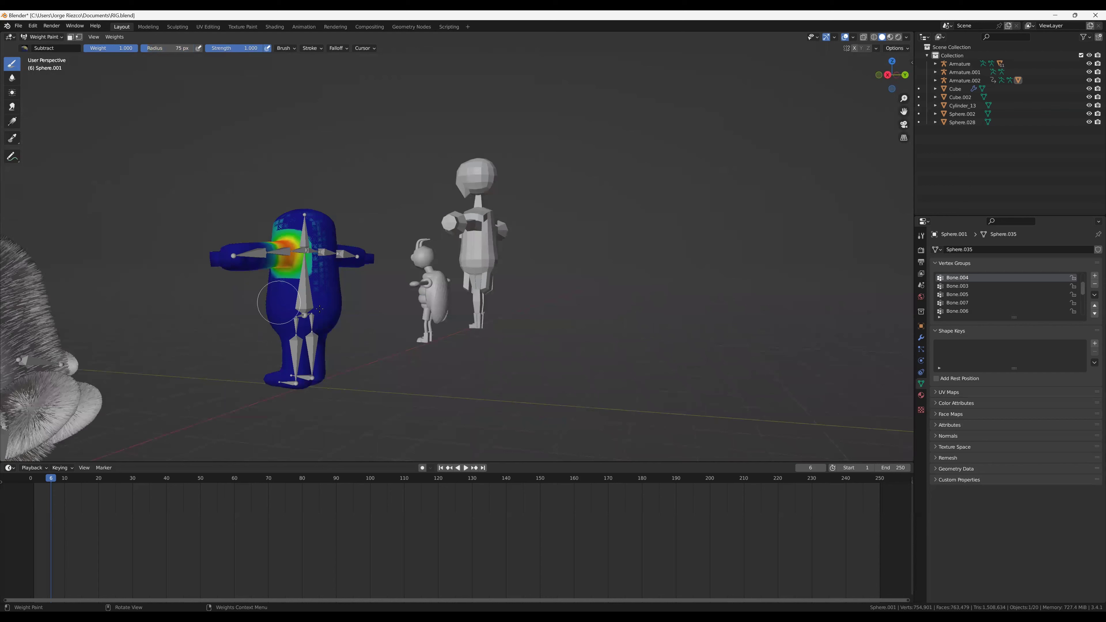
pyautogui.moveTo(322, 212)
pyautogui.mouseDown()
pyautogui.moveTo(338, 273)
pyautogui.moveTo(327, 288)
pyautogui.moveTo(316, 209)
pyautogui.mouseUp()
pyautogui.moveTo(304, 209)
pyautogui.mouseDown(button='middle')
pyautogui.moveTo(366, 259)
pyautogui.moveTo(405, 238)
pyautogui.mouseUp(button='middle')
pyautogui.moveTo(340, 266); pyautogui.dragTo(382, 256)
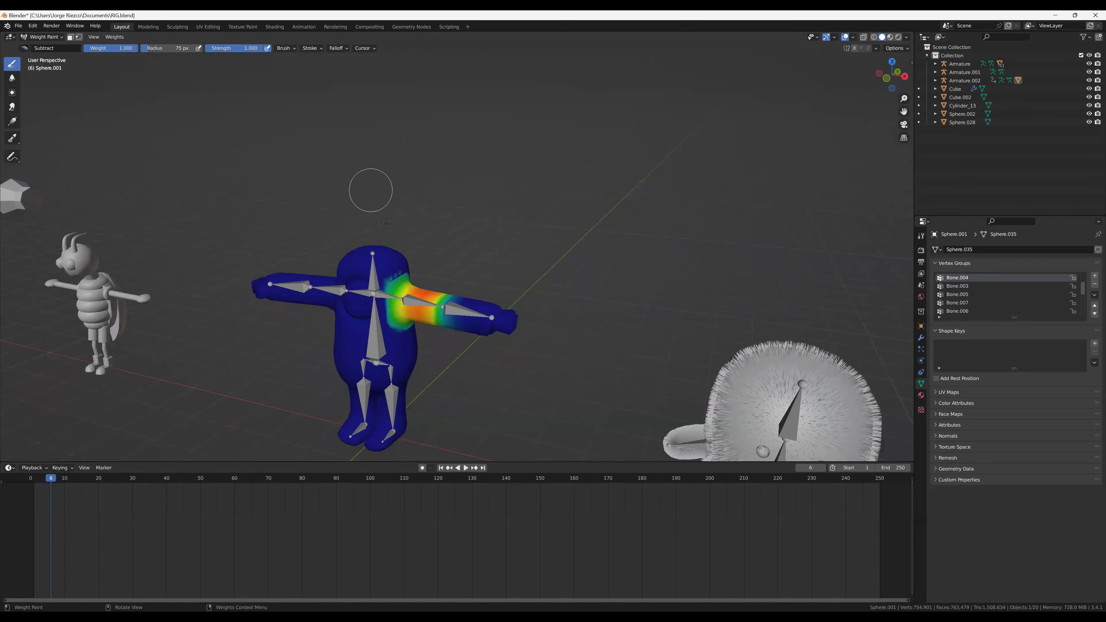
# Step: Zoom and orbit to confirm Bone.004 weight remains only on the right shoulder
pyautogui.scroll(3, 380, 203)
pyautogui.moveTo(383, 209); pyautogui.dragTo(419, 206, button='middle')
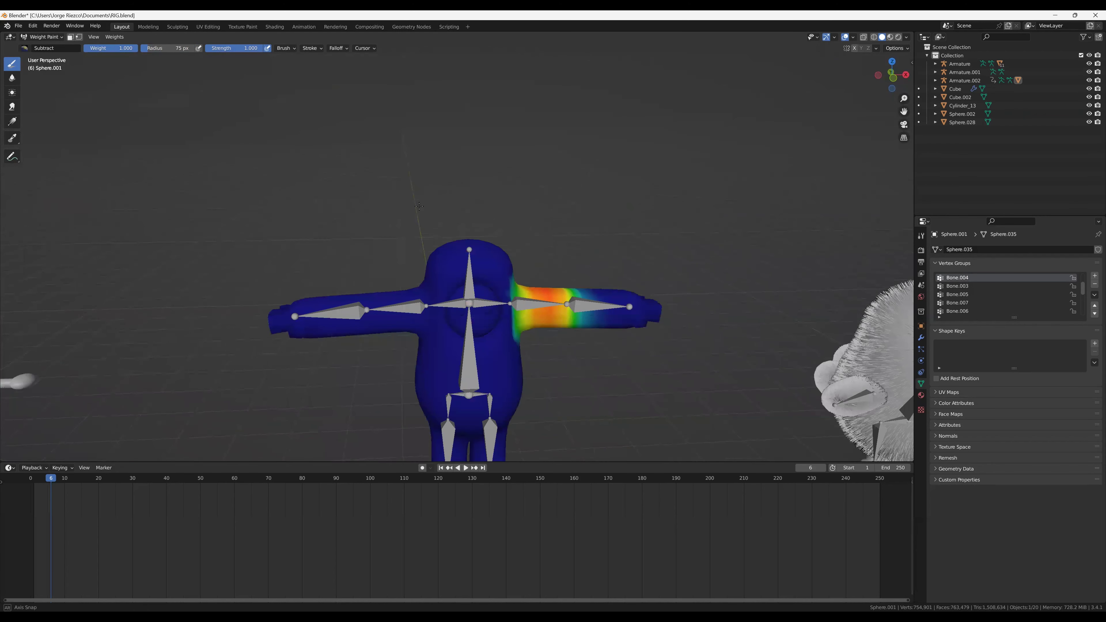
pyautogui.scroll(-2, 381, 192)
pyautogui.scroll(-1, 383, 186)
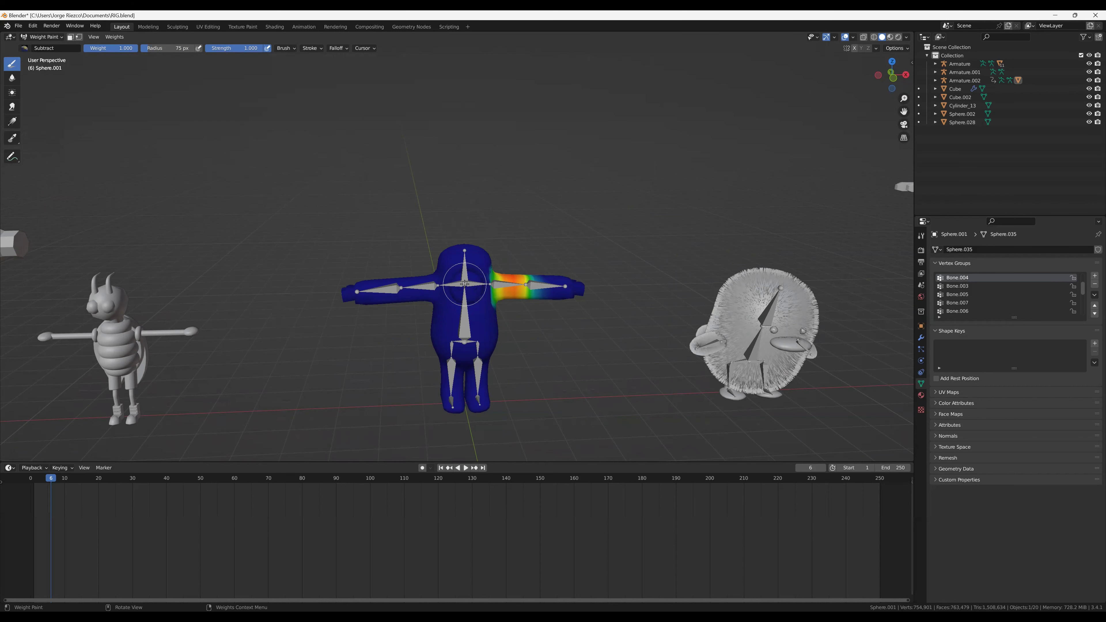
pyautogui.scroll(1, 485, 275)
pyautogui.scroll(2, 486, 276)
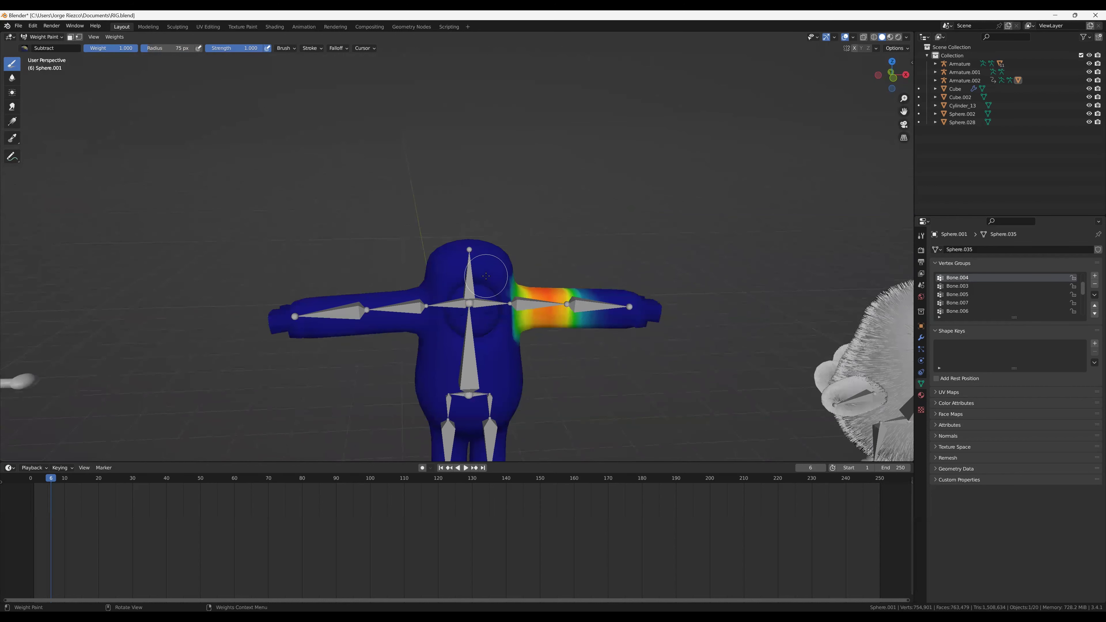
pyautogui.scroll(3, 486, 276)
pyautogui.scroll(-2, 482, 257)
pyautogui.scroll(-1, 480, 245)
pyautogui.scroll(-1, 475, 247)
pyautogui.scroll(-1, 466, 255)
pyautogui.scroll(2, 464, 260)
pyautogui.scroll(2, 975, 301)
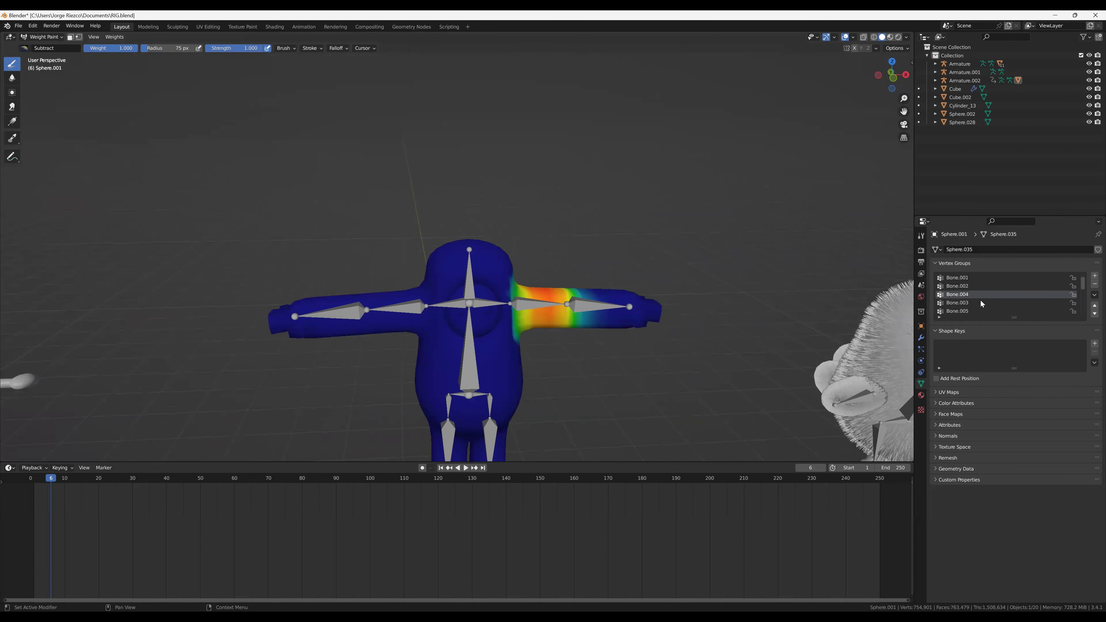
# Step: Make Bone.002 active and subtract its teal and green weight from head, chest and torso
pyautogui.click(969, 286)
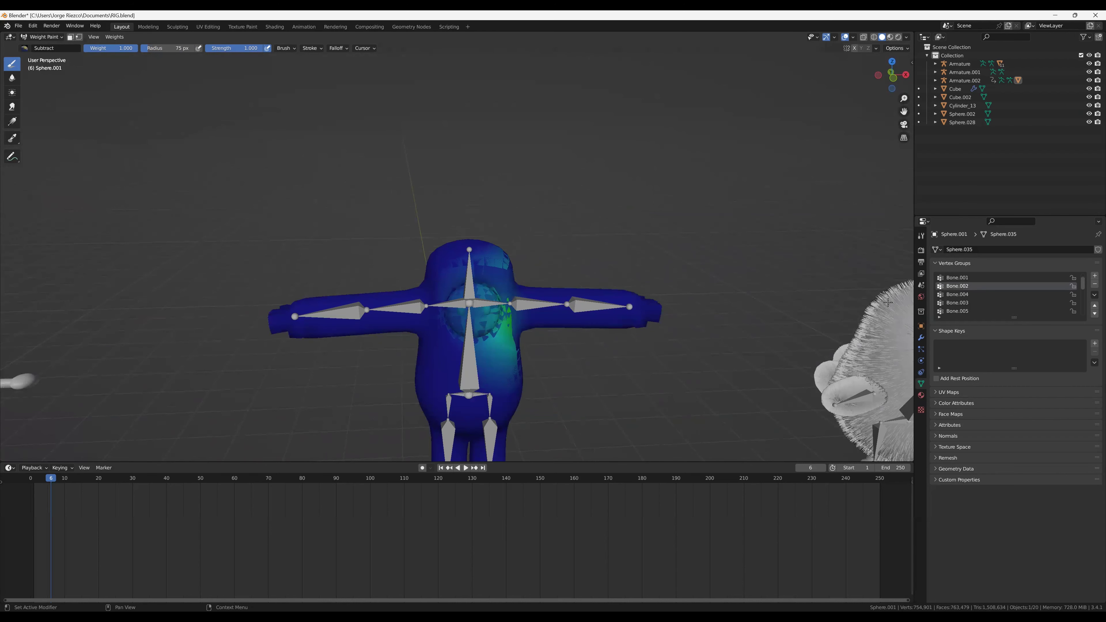
pyautogui.moveTo(497, 266); pyautogui.dragTo(455, 274)
pyautogui.moveTo(509, 313)
pyautogui.mouseDown()
pyautogui.moveTo(453, 322)
pyautogui.moveTo(454, 437)
pyautogui.mouseUp()
pyautogui.moveTo(501, 336); pyautogui.dragTo(486, 277)
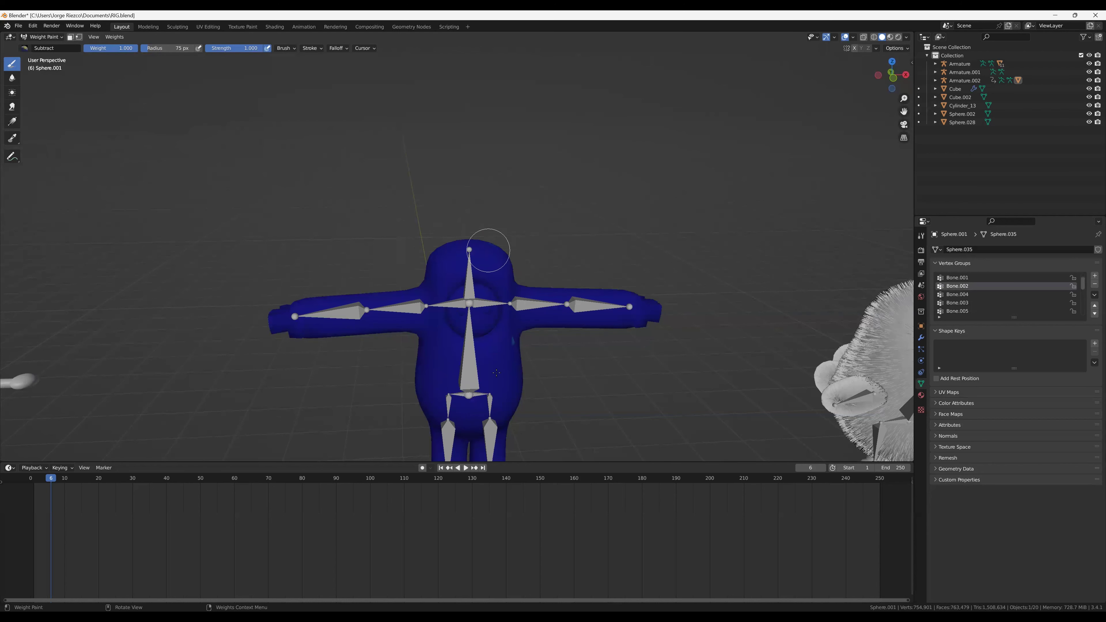
pyautogui.moveTo(511, 370); pyautogui.dragTo(519, 340)
pyautogui.moveTo(629, 360); pyautogui.dragTo(440, 174, button='middle')
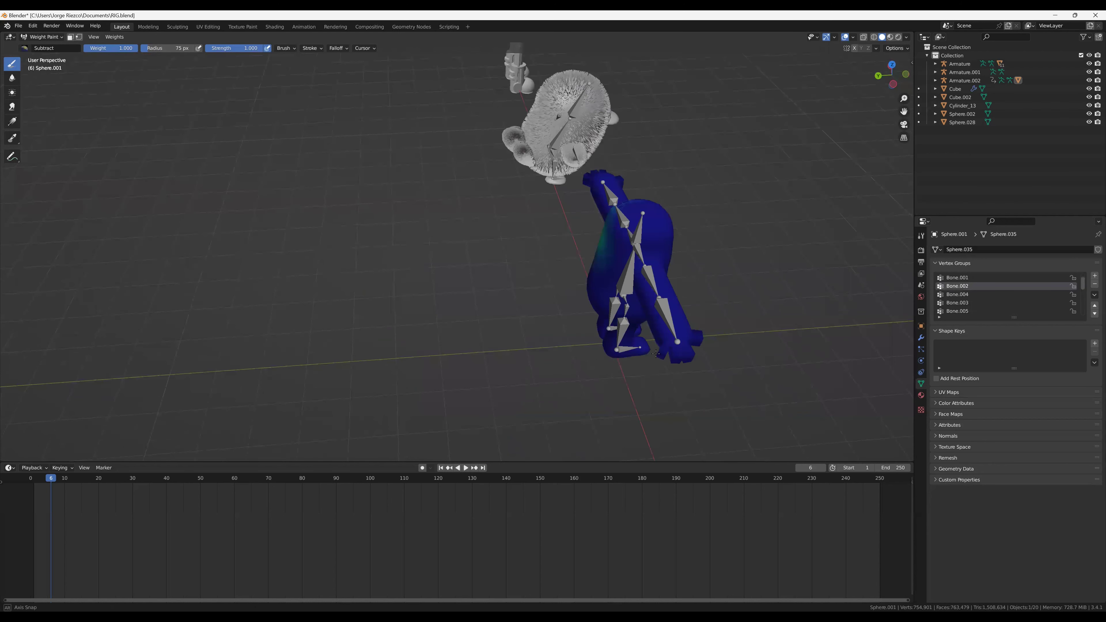
pyautogui.moveTo(558, 243); pyautogui.dragTo(505, 173)
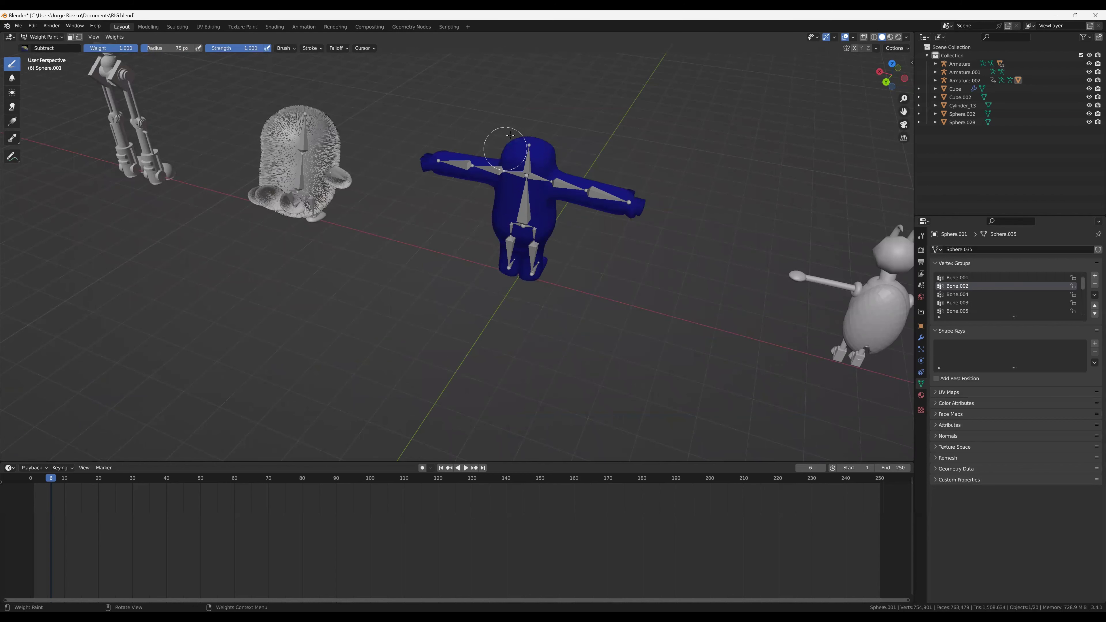
pyautogui.moveTo(614, 226)
pyautogui.mouseDown(button='middle')
pyautogui.moveTo(339, 260)
pyautogui.moveTo(358, 235)
pyautogui.mouseUp(button='middle')
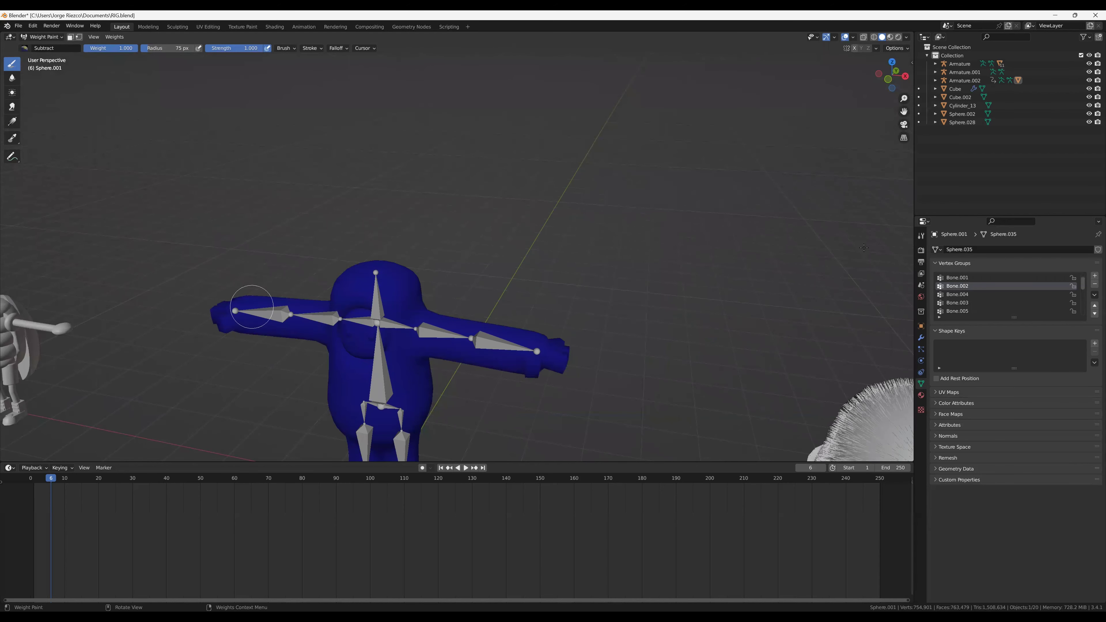
# Step: Paint full Bone.001 weight over the face and chest with the Add brush
pyautogui.click(975, 278)
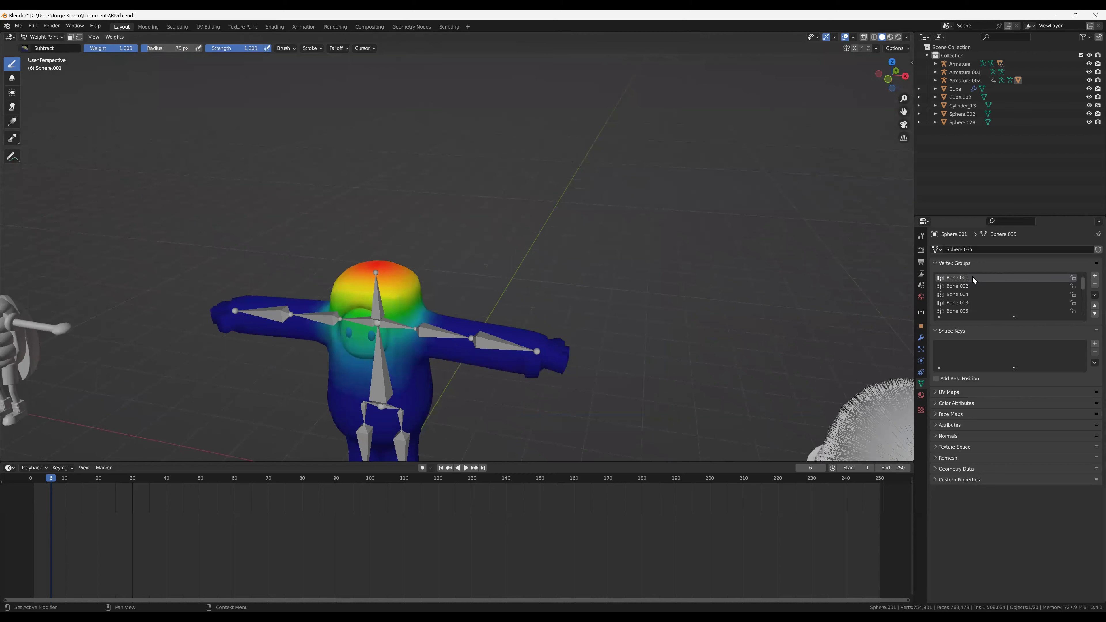
pyautogui.moveTo(489, 290); pyautogui.dragTo(506, 277, button='middle')
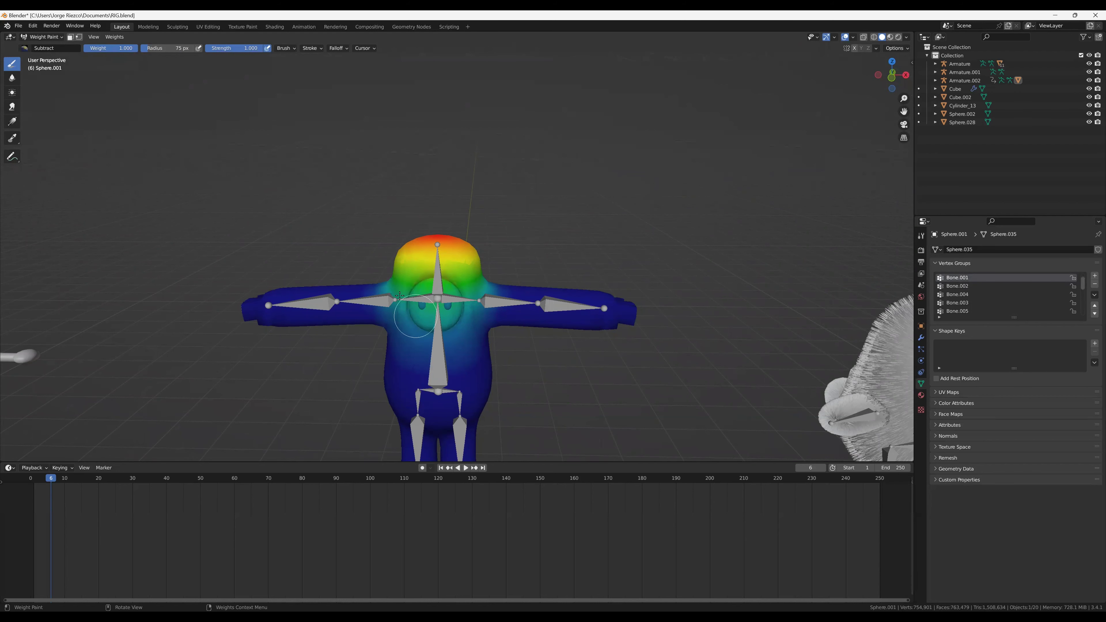
pyautogui.click(24, 49)
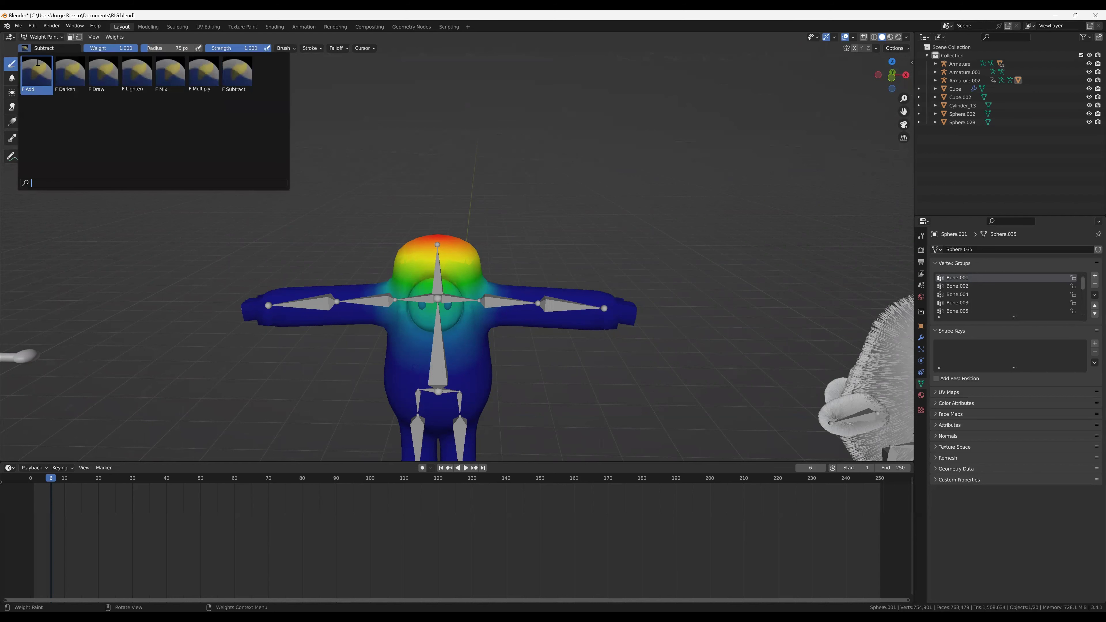
pyautogui.click(38, 70)
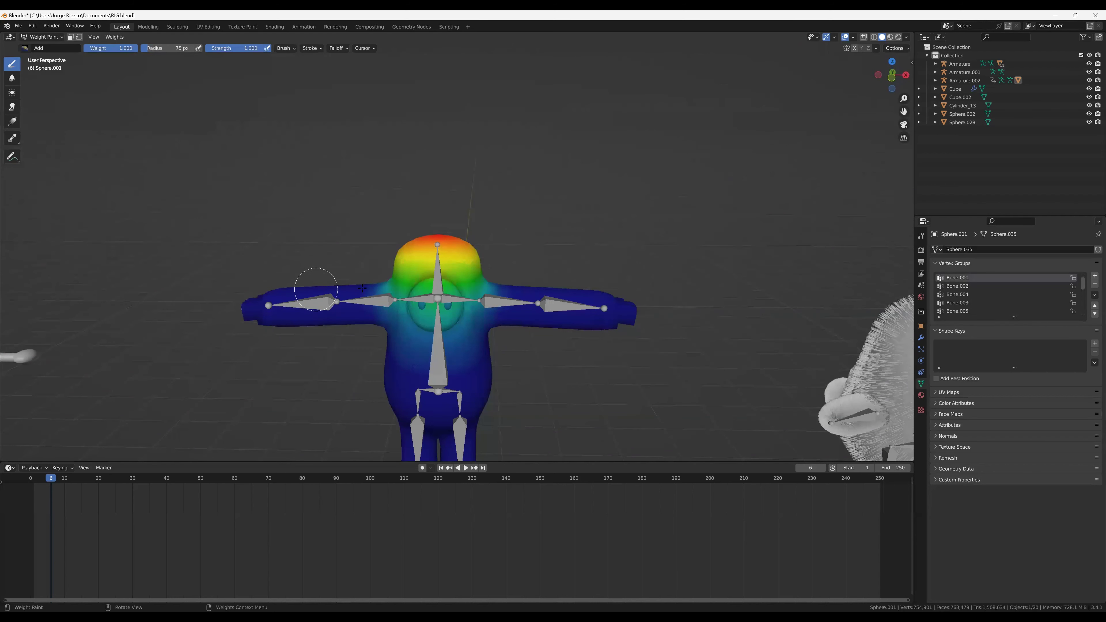
pyautogui.moveTo(421, 296)
pyautogui.mouseDown()
pyautogui.moveTo(451, 304)
pyautogui.moveTo(411, 265)
pyautogui.moveTo(437, 259)
pyautogui.moveTo(435, 279)
pyautogui.moveTo(456, 270)
pyautogui.moveTo(424, 247)
pyautogui.mouseUp()
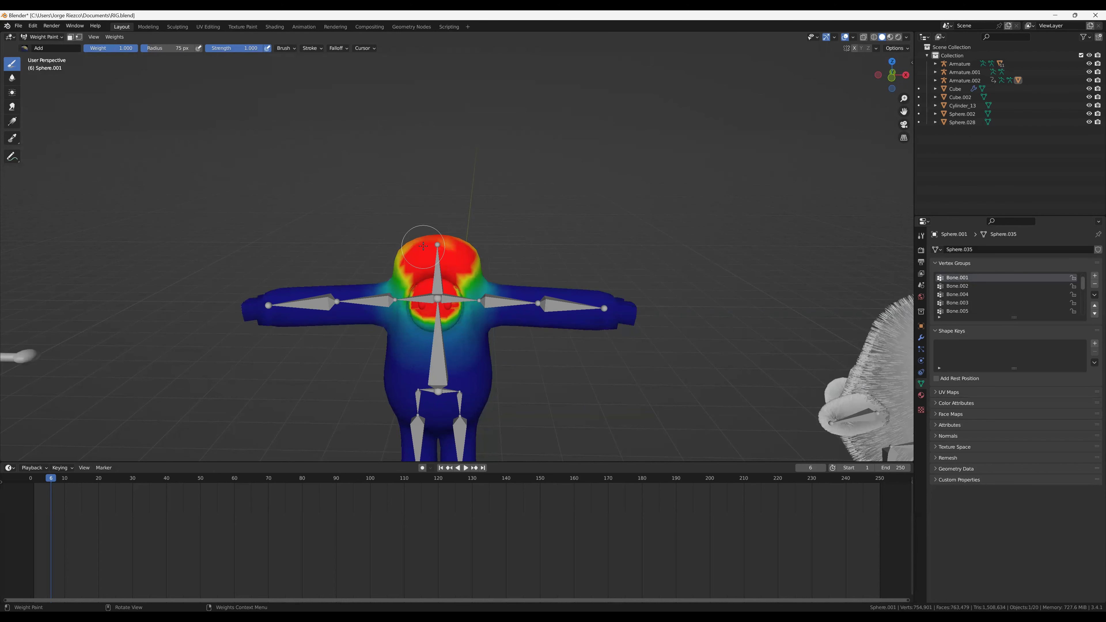
pyautogui.click(56, 40)
# Step: Return to Object Mode and put Armature.002 into Pose Mode with the Rotate tool
pyautogui.click(54, 47)
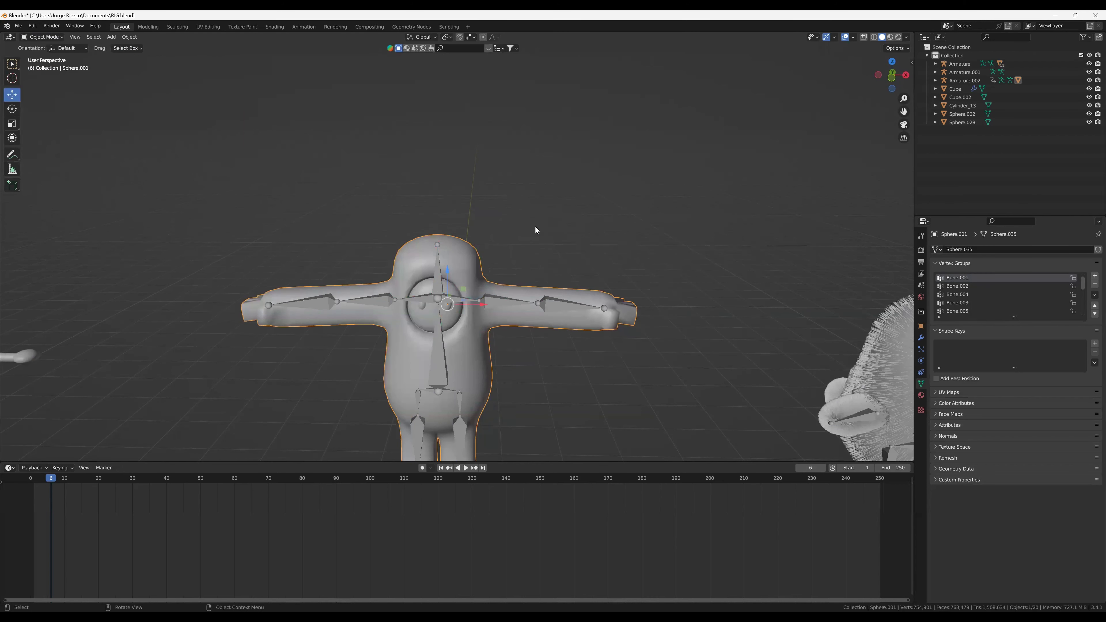
pyautogui.click(507, 299)
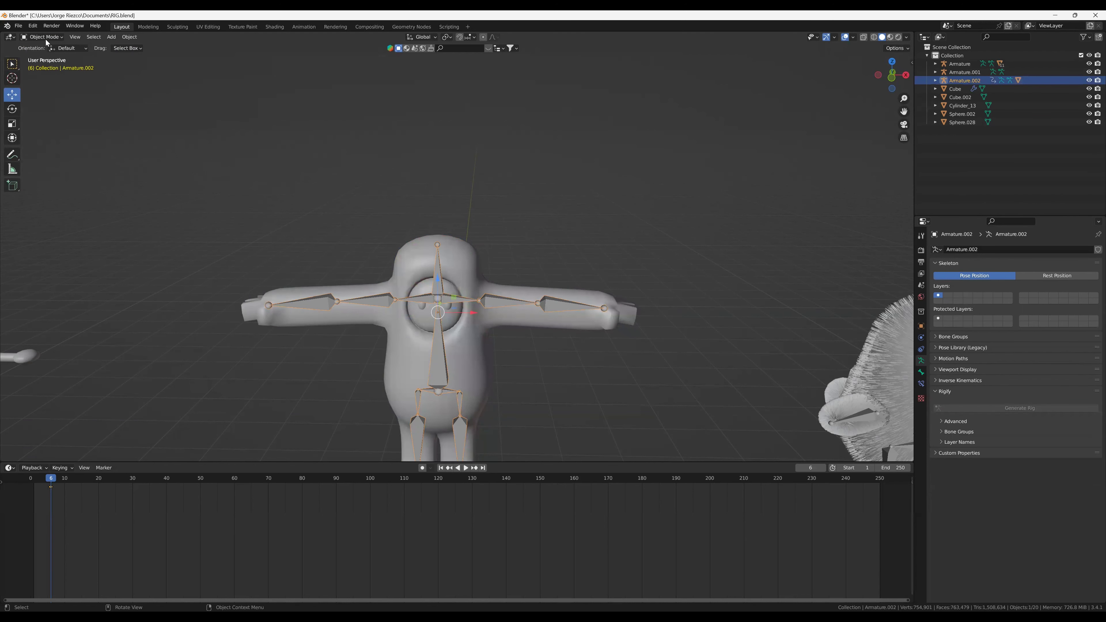
pyautogui.click(48, 66)
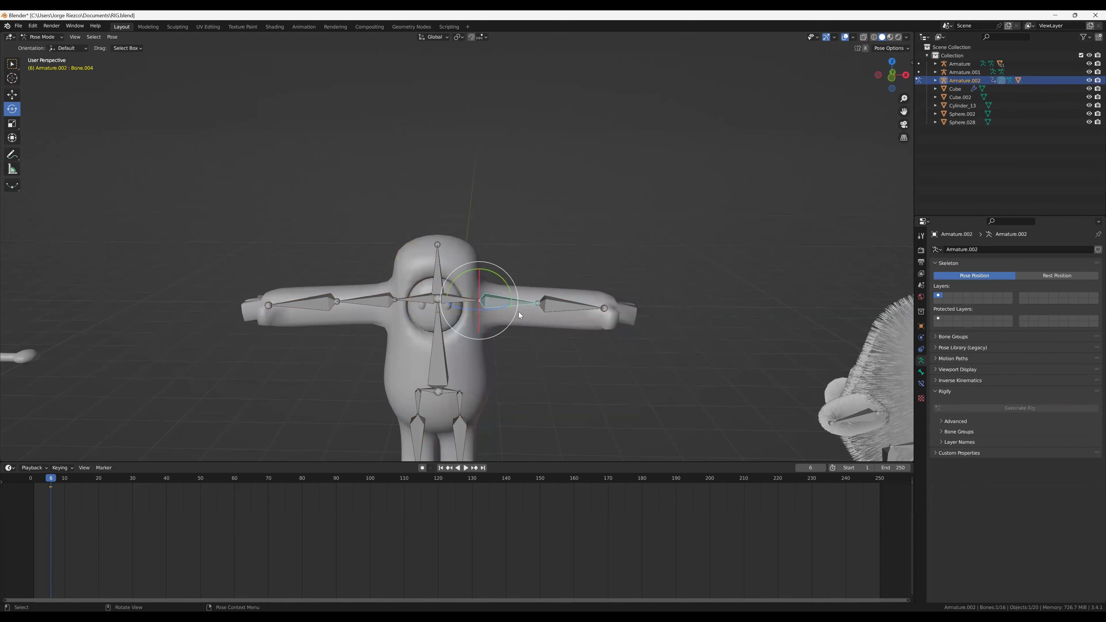
pyautogui.click(481, 297)
# Step: Rotate the right upper arm overhead with its forearm bent toward the head
pyautogui.click(504, 303)
pyautogui.moveTo(506, 306); pyautogui.dragTo(480, 314)
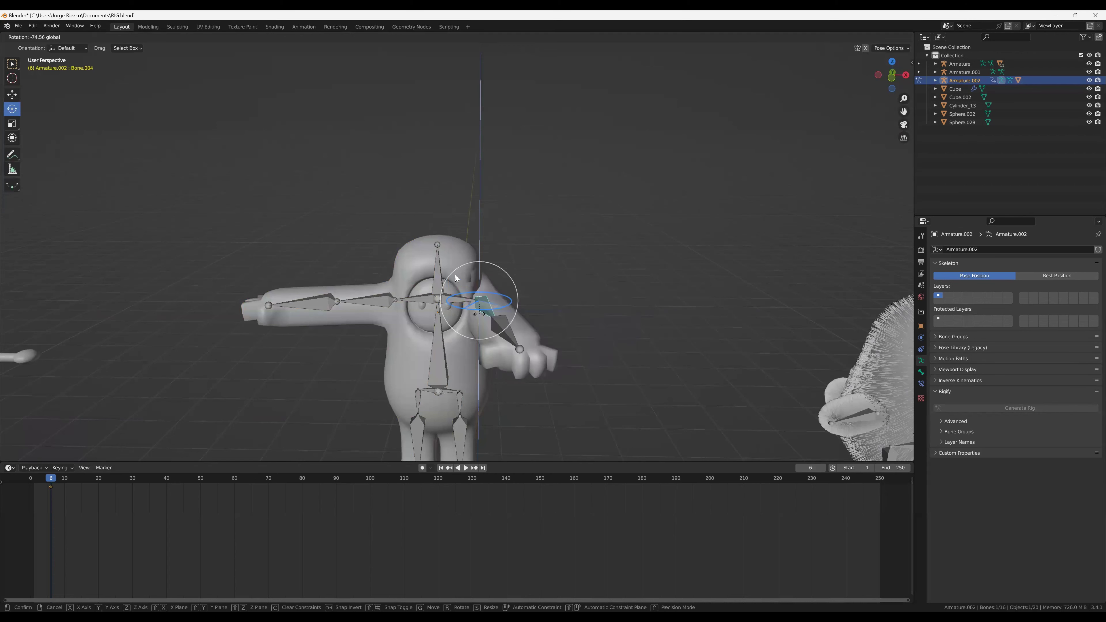
pyautogui.moveTo(508, 302); pyautogui.dragTo(456, 302)
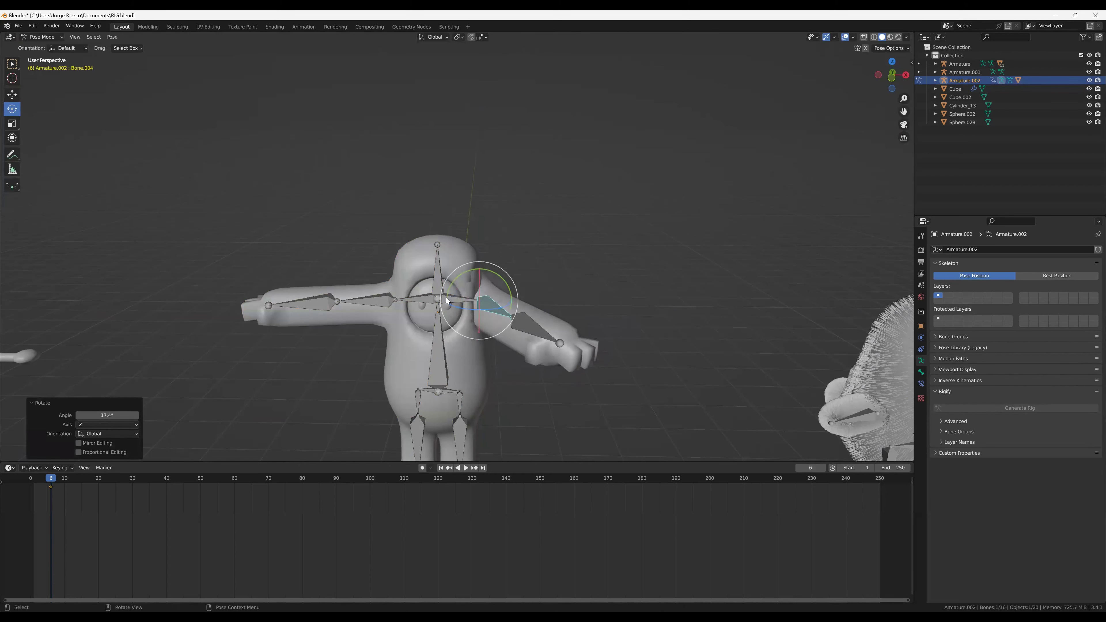
pyautogui.click(526, 327)
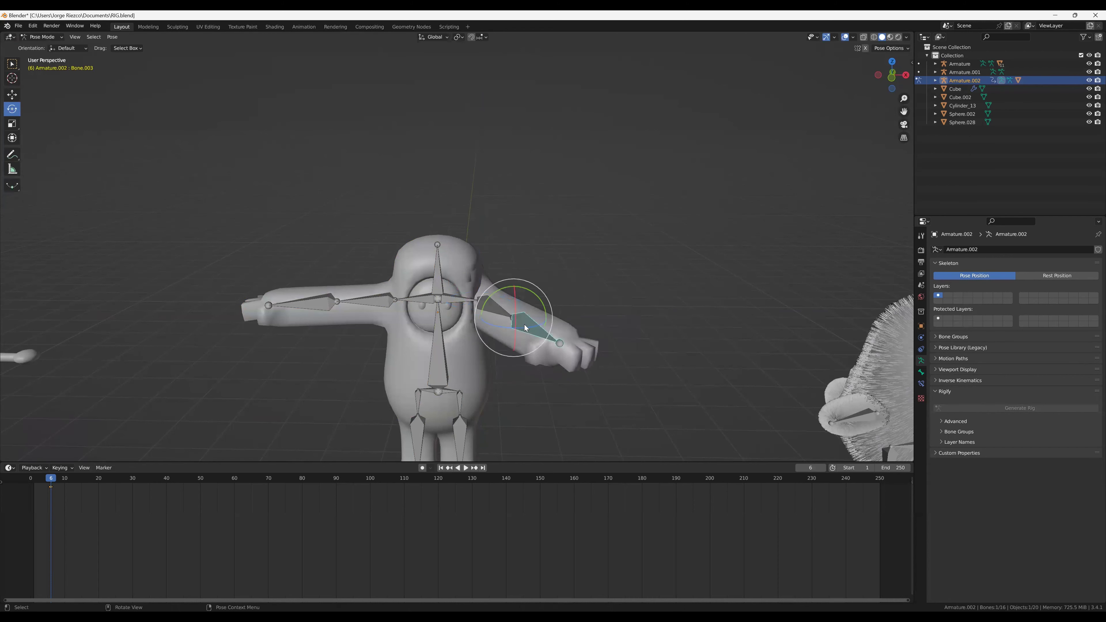
pyautogui.moveTo(526, 327)
pyautogui.mouseDown()
pyautogui.moveTo(505, 338)
pyautogui.moveTo(478, 279)
pyautogui.moveTo(487, 240)
pyautogui.mouseUp()
pyautogui.click(489, 305)
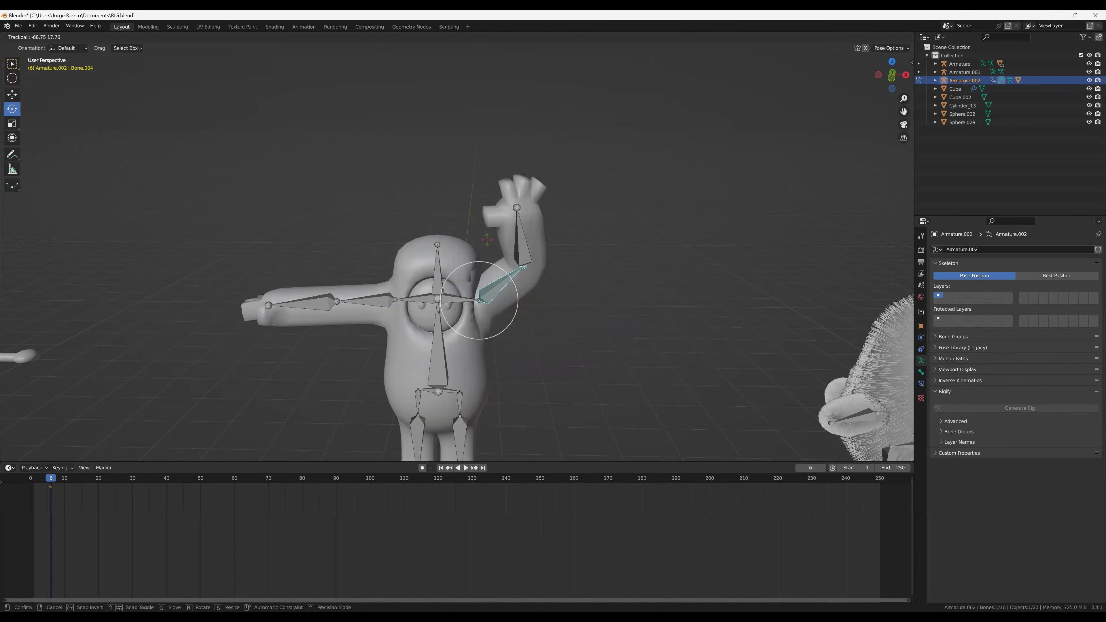
pyautogui.moveTo(487, 240)
pyautogui.mouseDown()
pyautogui.moveTo(542, 246)
pyautogui.moveTo(509, 236)
pyautogui.moveTo(478, 248)
pyautogui.mouseUp()
pyautogui.click(542, 248)
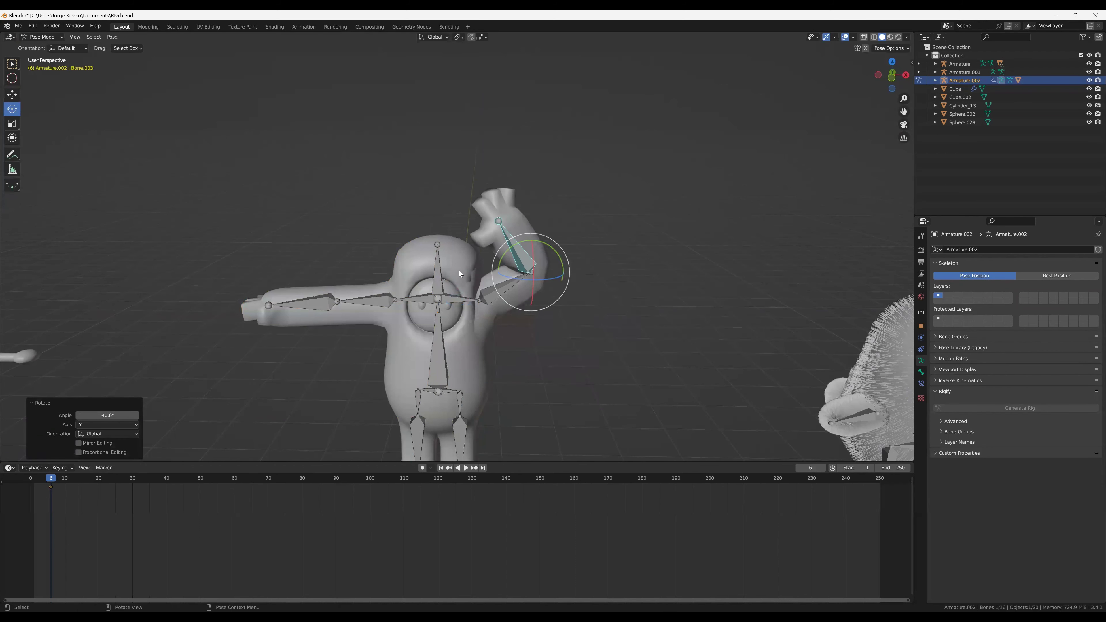
# Step: Lower the other arm, undo its forearm bend, and rotate shin Bone.012 to -15.3°
pyautogui.click(381, 298)
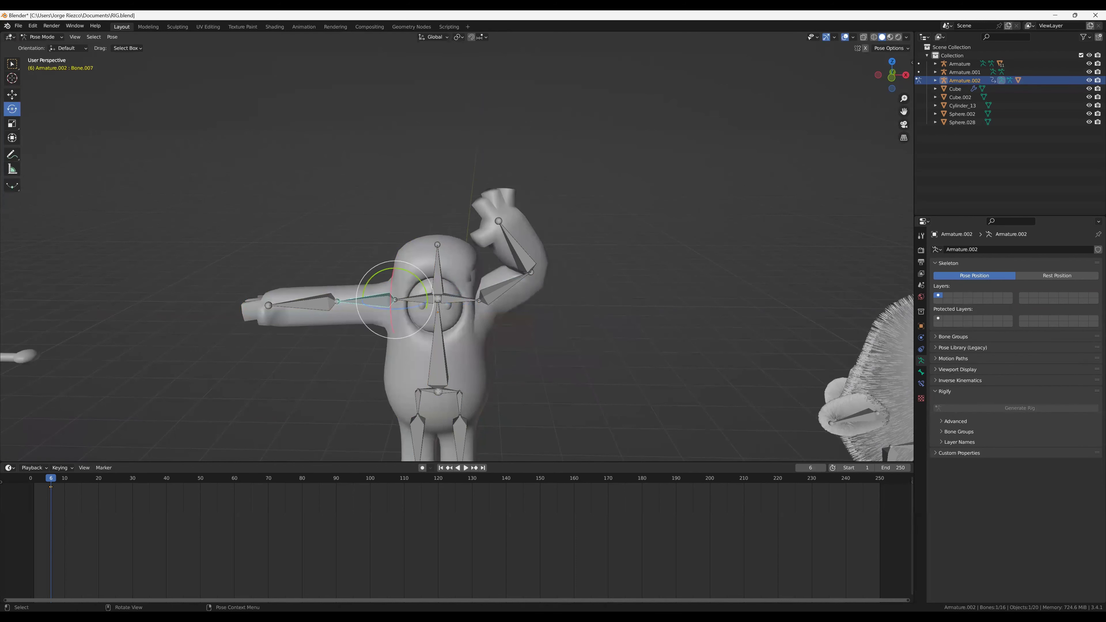
pyautogui.moveTo(368, 298); pyautogui.dragTo(371, 339)
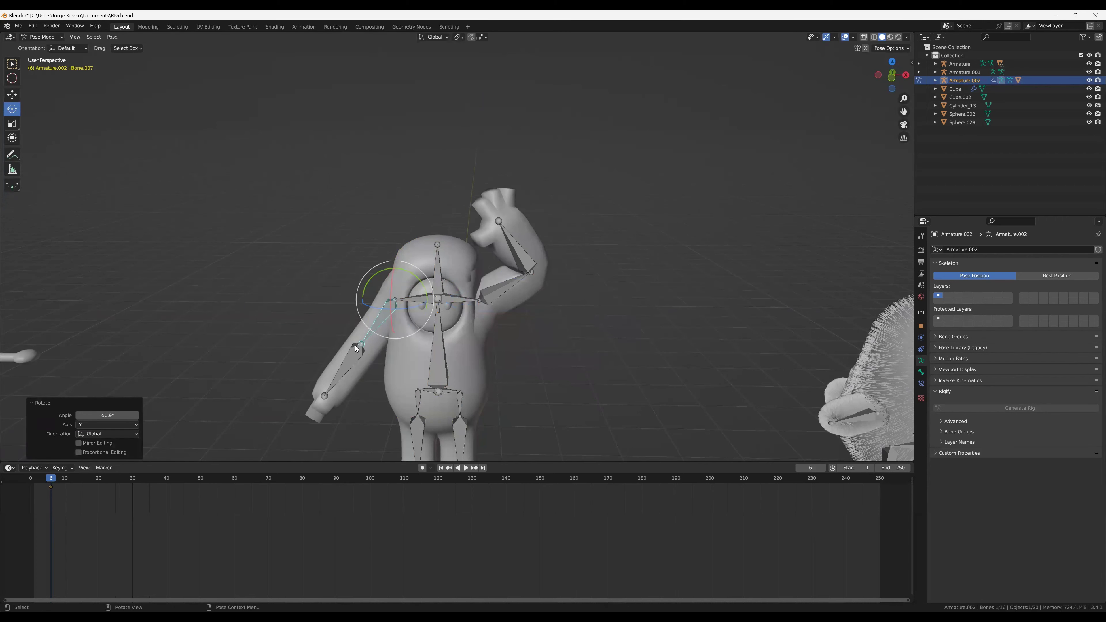
pyautogui.click(357, 347)
pyautogui.moveTo(345, 317); pyautogui.dragTo(357, 341)
pyautogui.hotkey('ctrl', 'z')
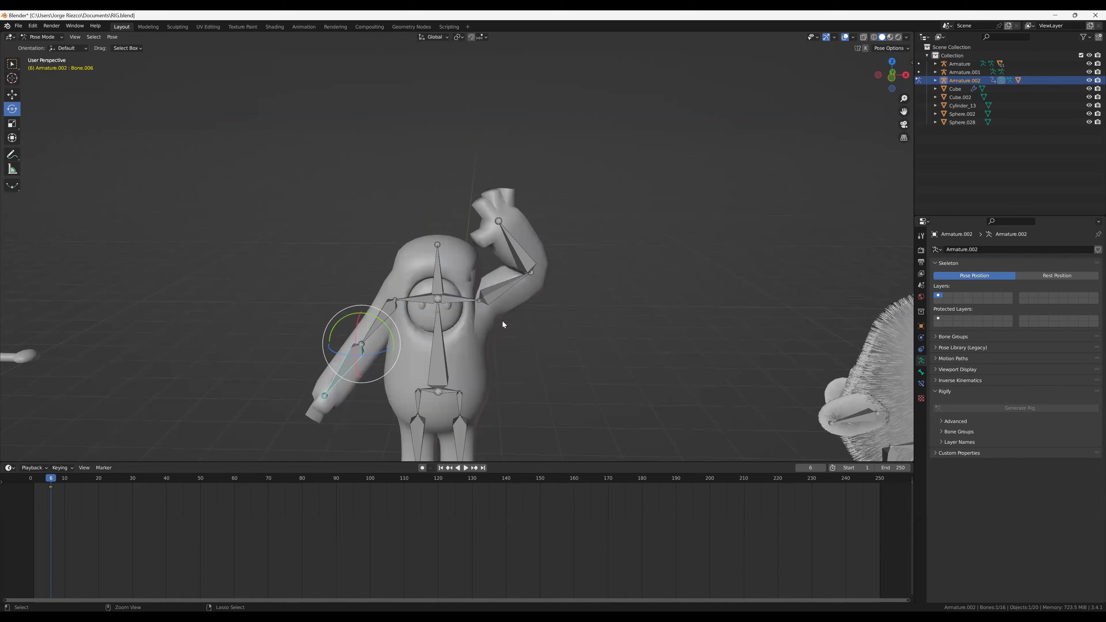
pyautogui.scroll(-2, 502, 320)
pyautogui.scroll(-1, 503, 321)
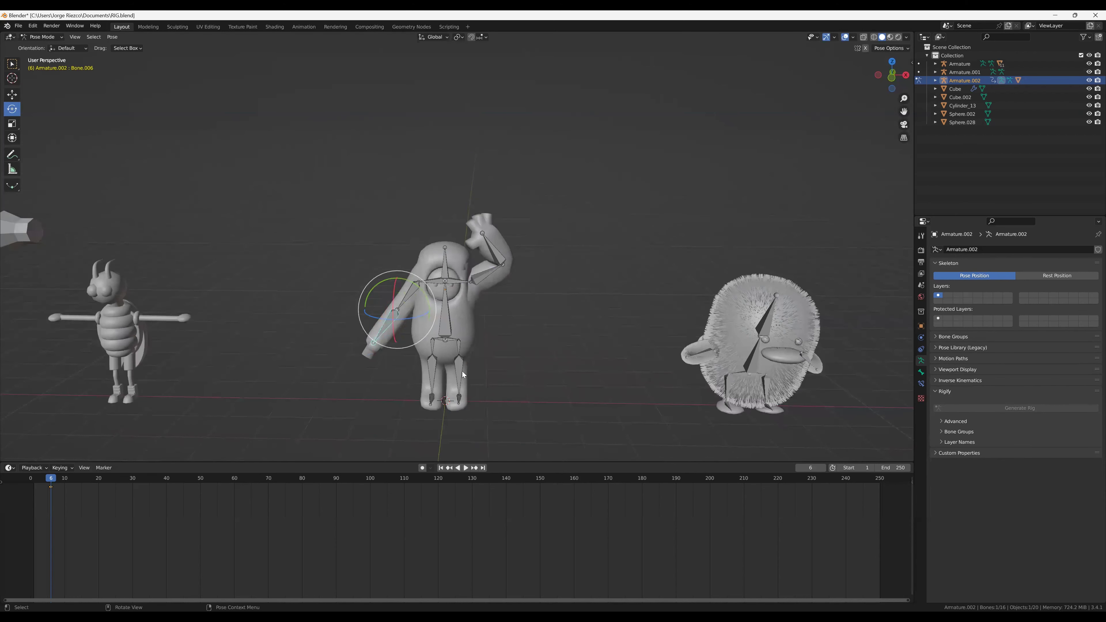
pyautogui.click(463, 375)
pyautogui.moveTo(458, 338); pyautogui.dragTo(471, 313)
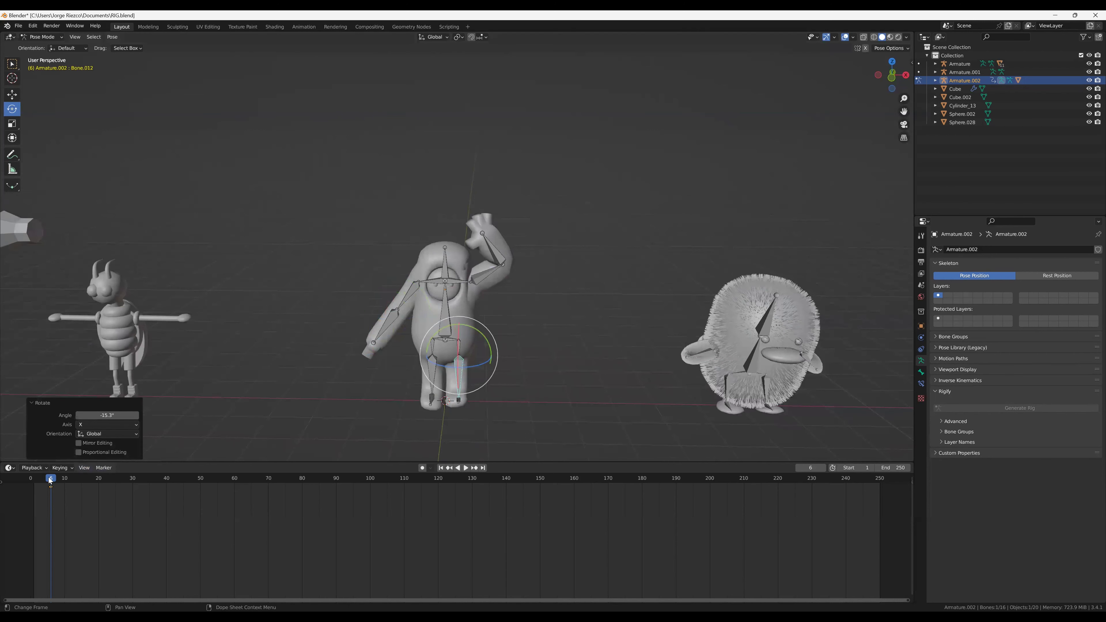
# Step: Play and stop the animation, box-select the bones, and advance to frame 15
pyautogui.press('space')
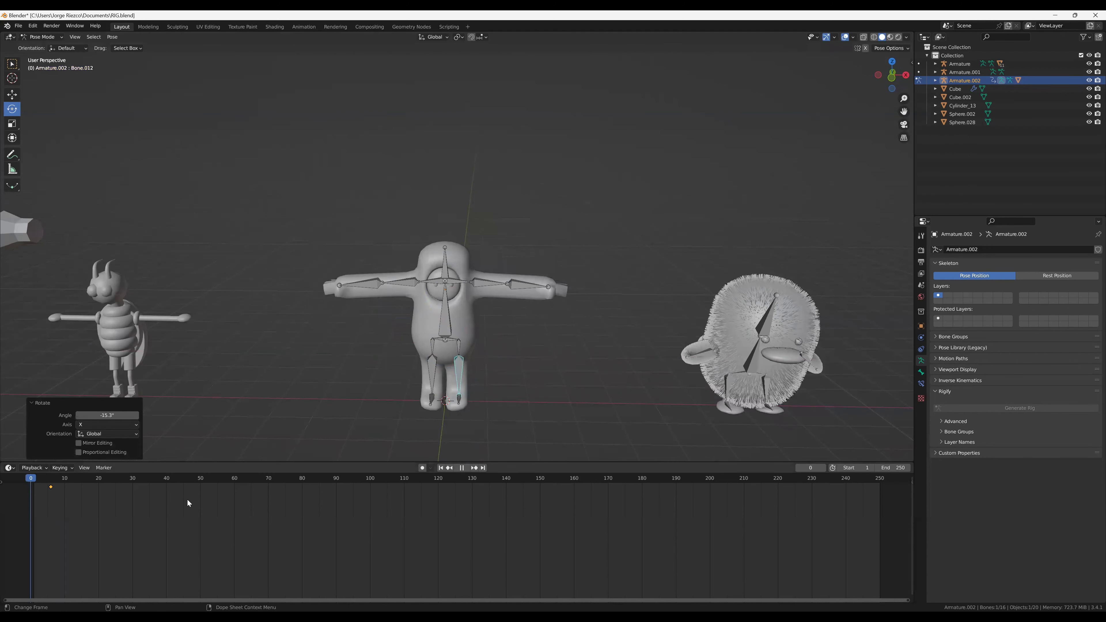
pyautogui.press('Escape')
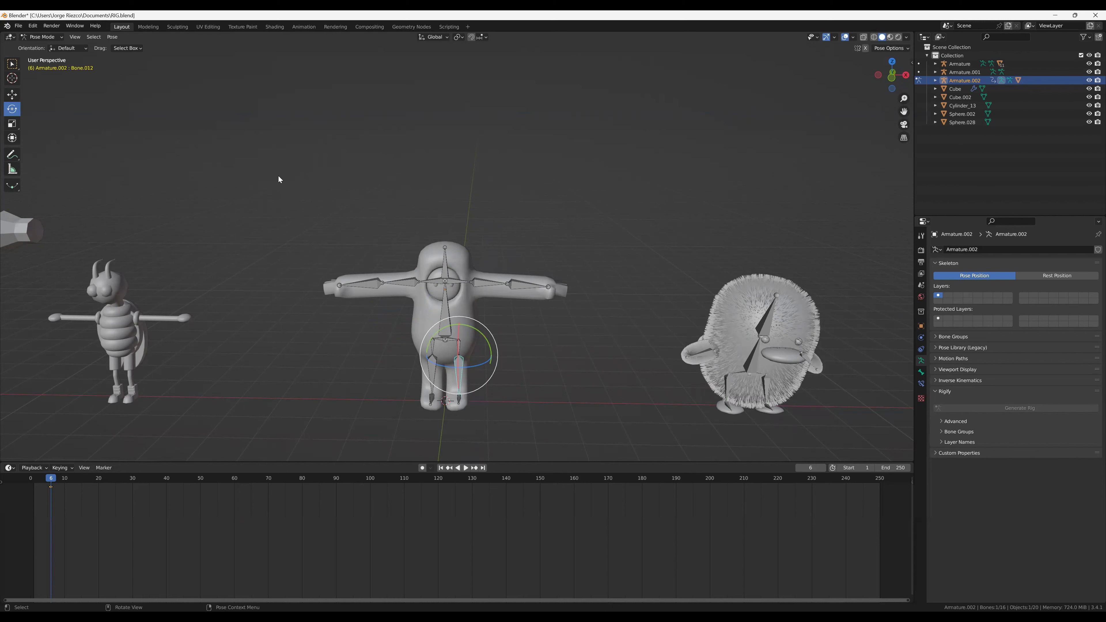
pyautogui.moveTo(307, 173); pyautogui.dragTo(539, 394)
pyautogui.scroll(-1, 505, 362)
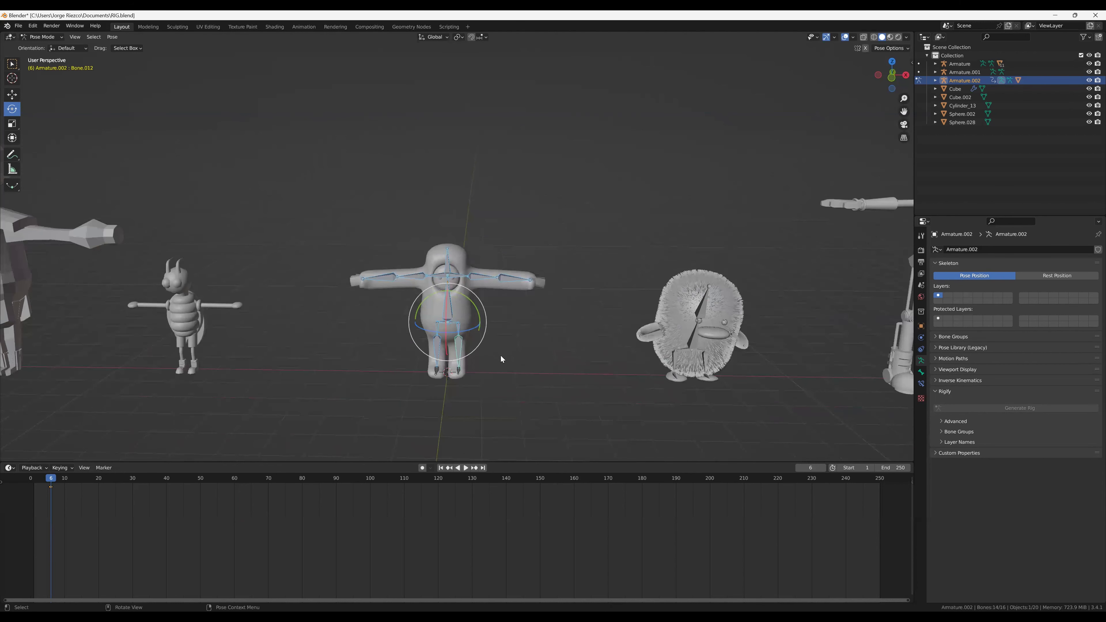
pyautogui.press('space')
# Step: Orbit to a near-front view and deselect all bones
pyautogui.moveTo(308, 301)
pyautogui.mouseDown(button='middle')
pyautogui.moveTo(407, 303)
pyautogui.moveTo(355, 276)
pyautogui.mouseUp(button='middle')
pyautogui.moveTo(279, 318)
pyautogui.mouseDown(button='middle')
pyautogui.moveTo(291, 317)
pyautogui.moveTo(219, 328)
pyautogui.moveTo(247, 369)
pyautogui.mouseUp(button='middle')
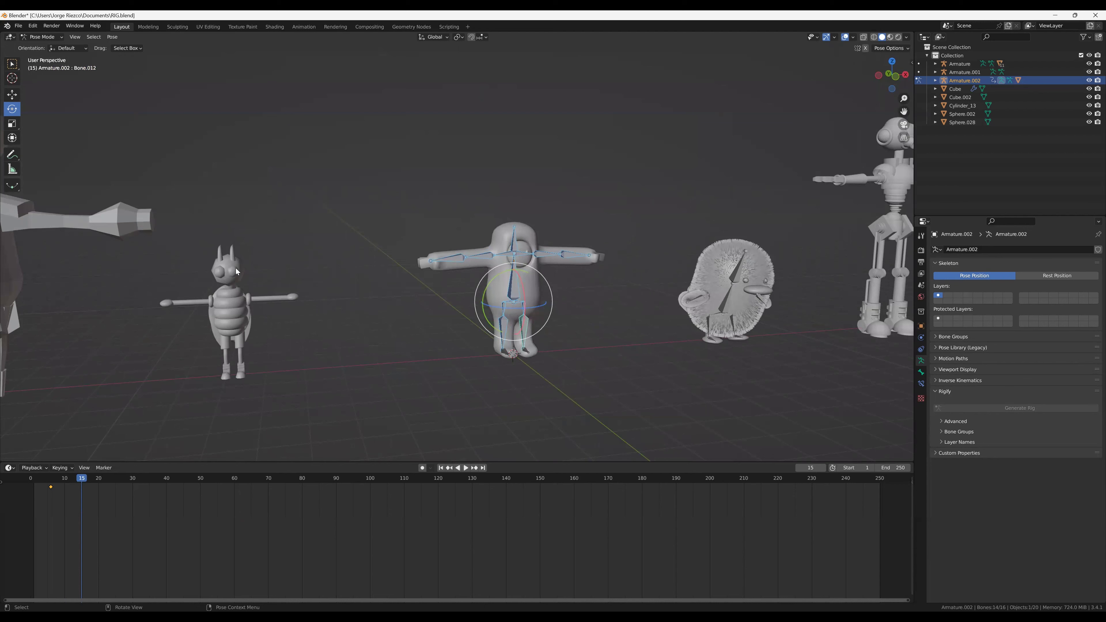
pyautogui.click(465, 280)
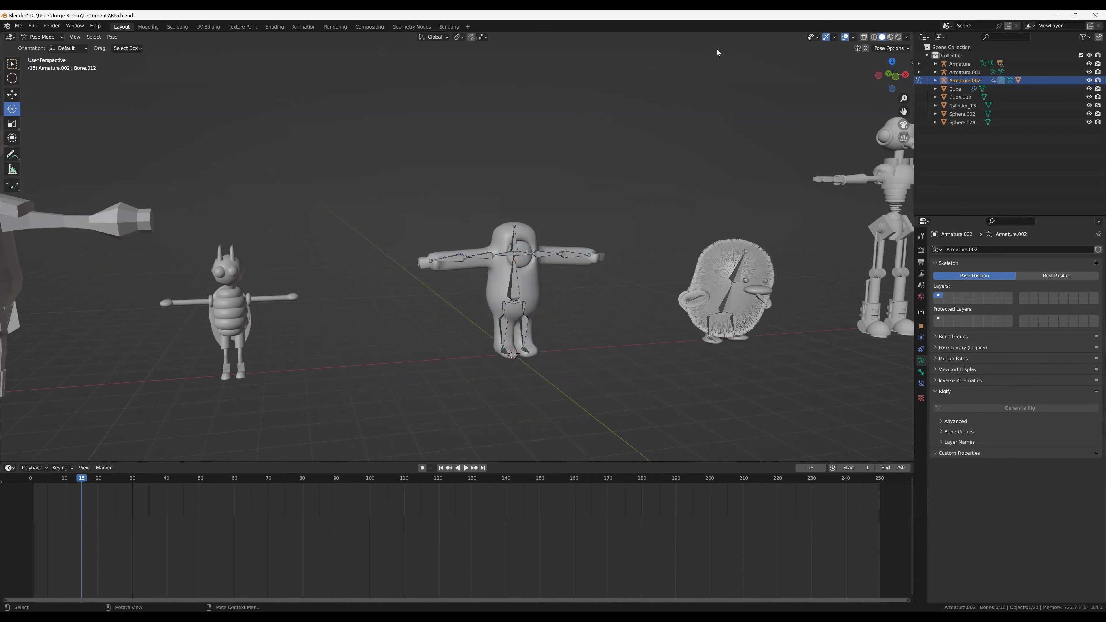